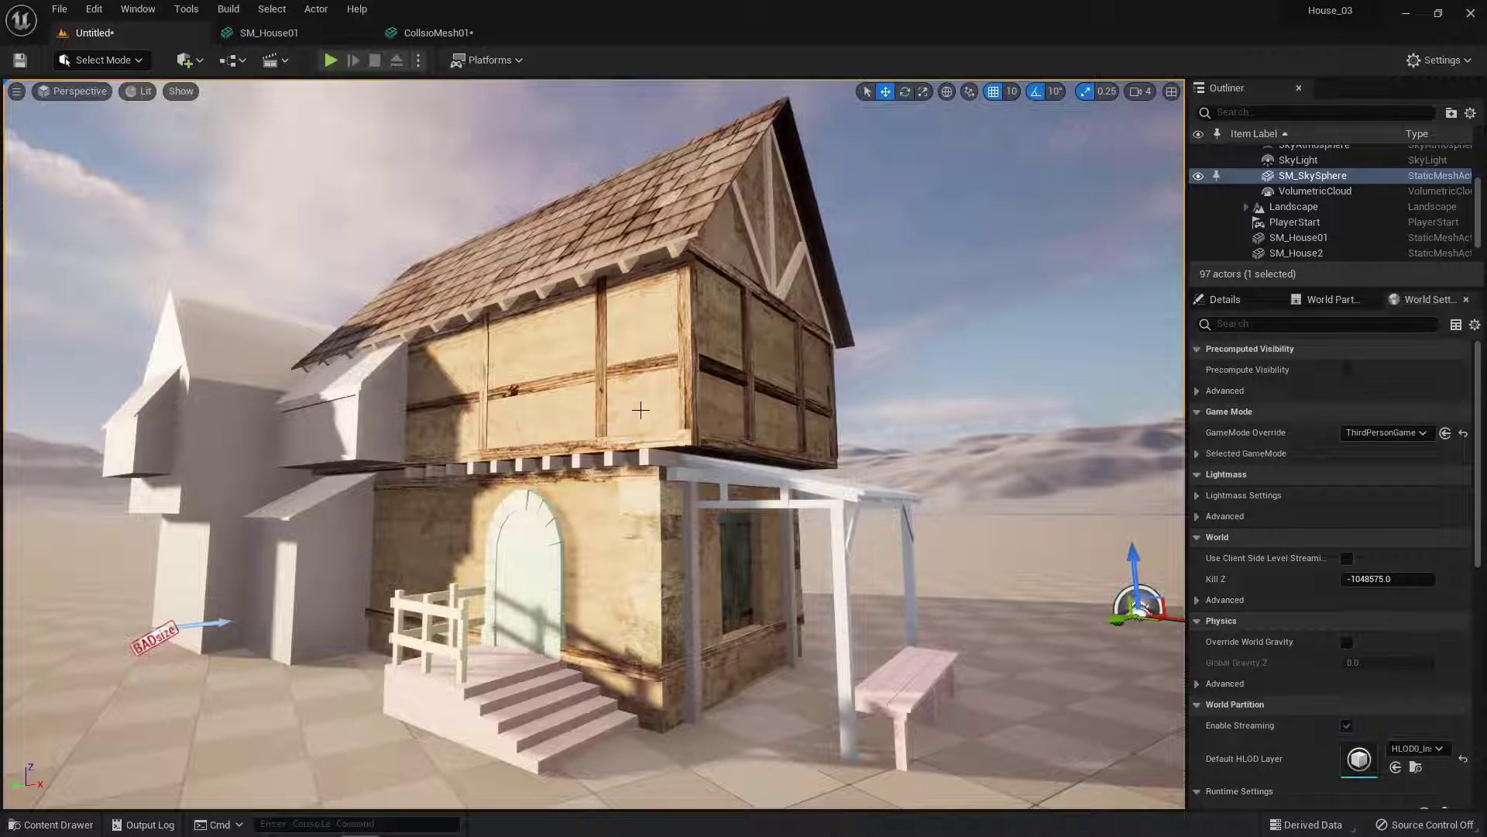
# Examine the textured and untextured parts of the house and the materials in the House content folder.
pyautogui.click(641, 410)
pyautogui.scroll(2, 641, 410)
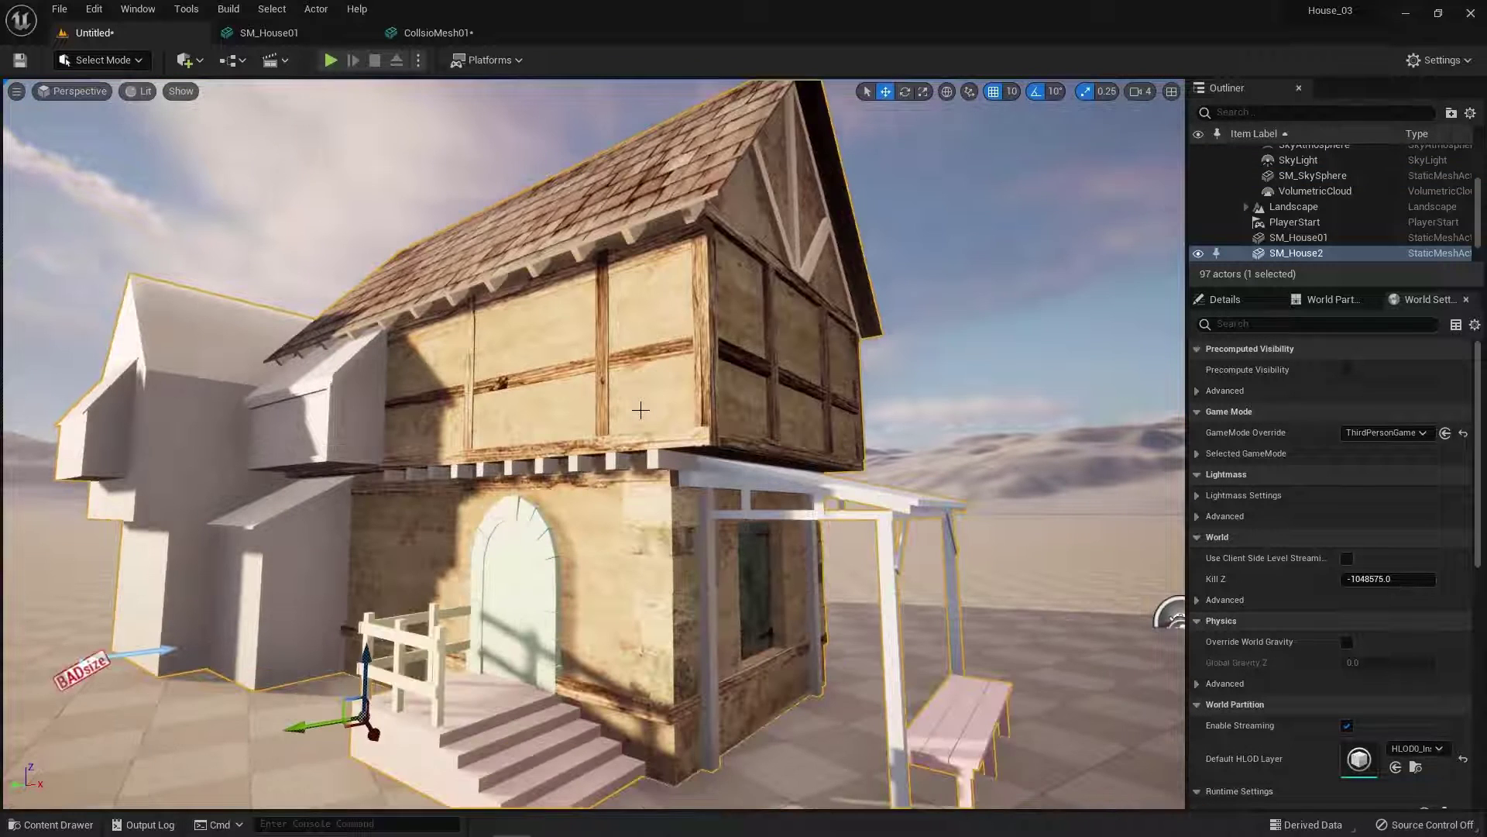
pyautogui.click(54, 824)
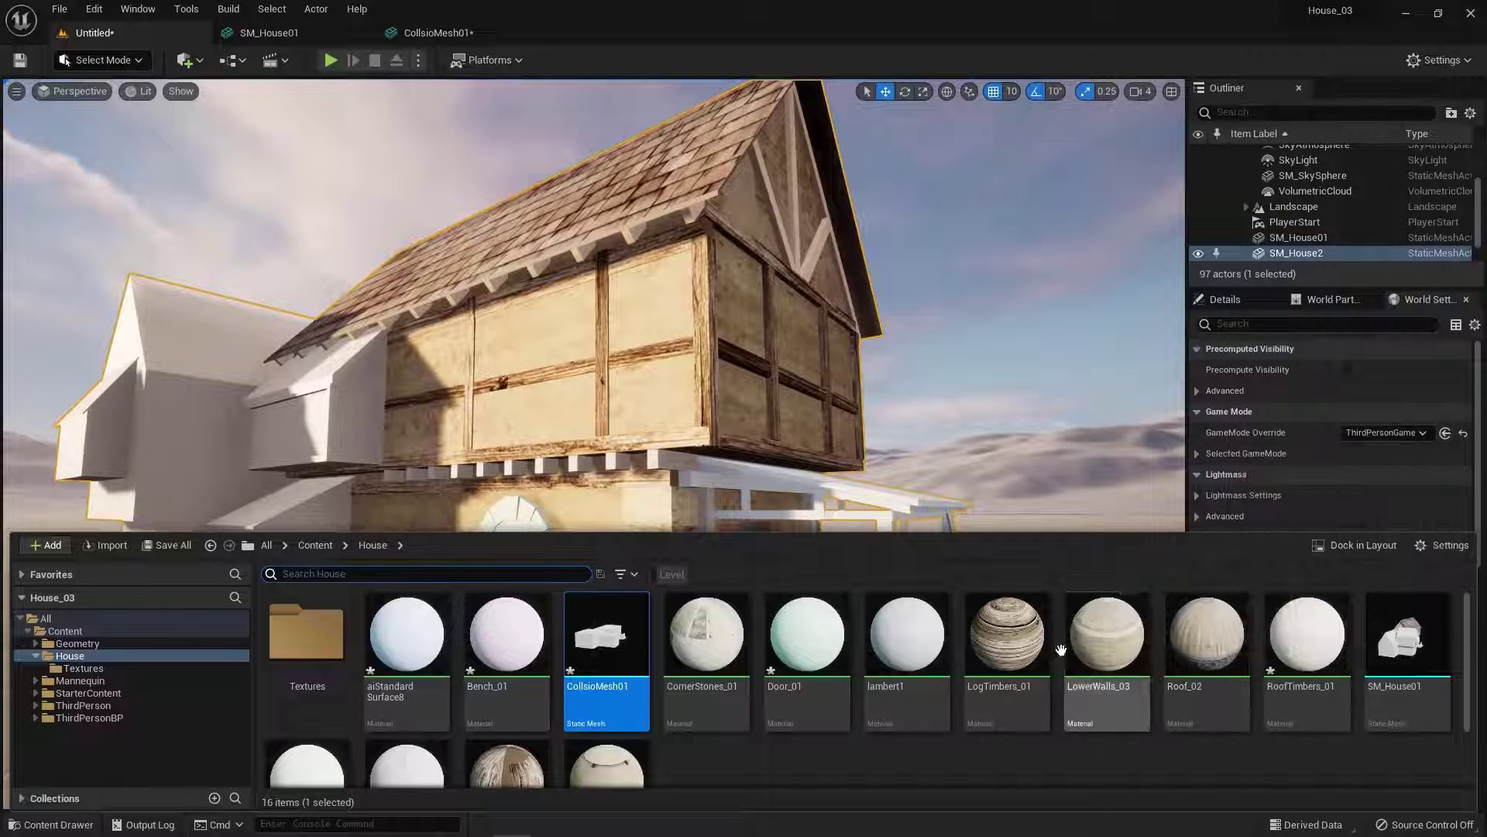
pyautogui.scroll(-2, 696, 697)
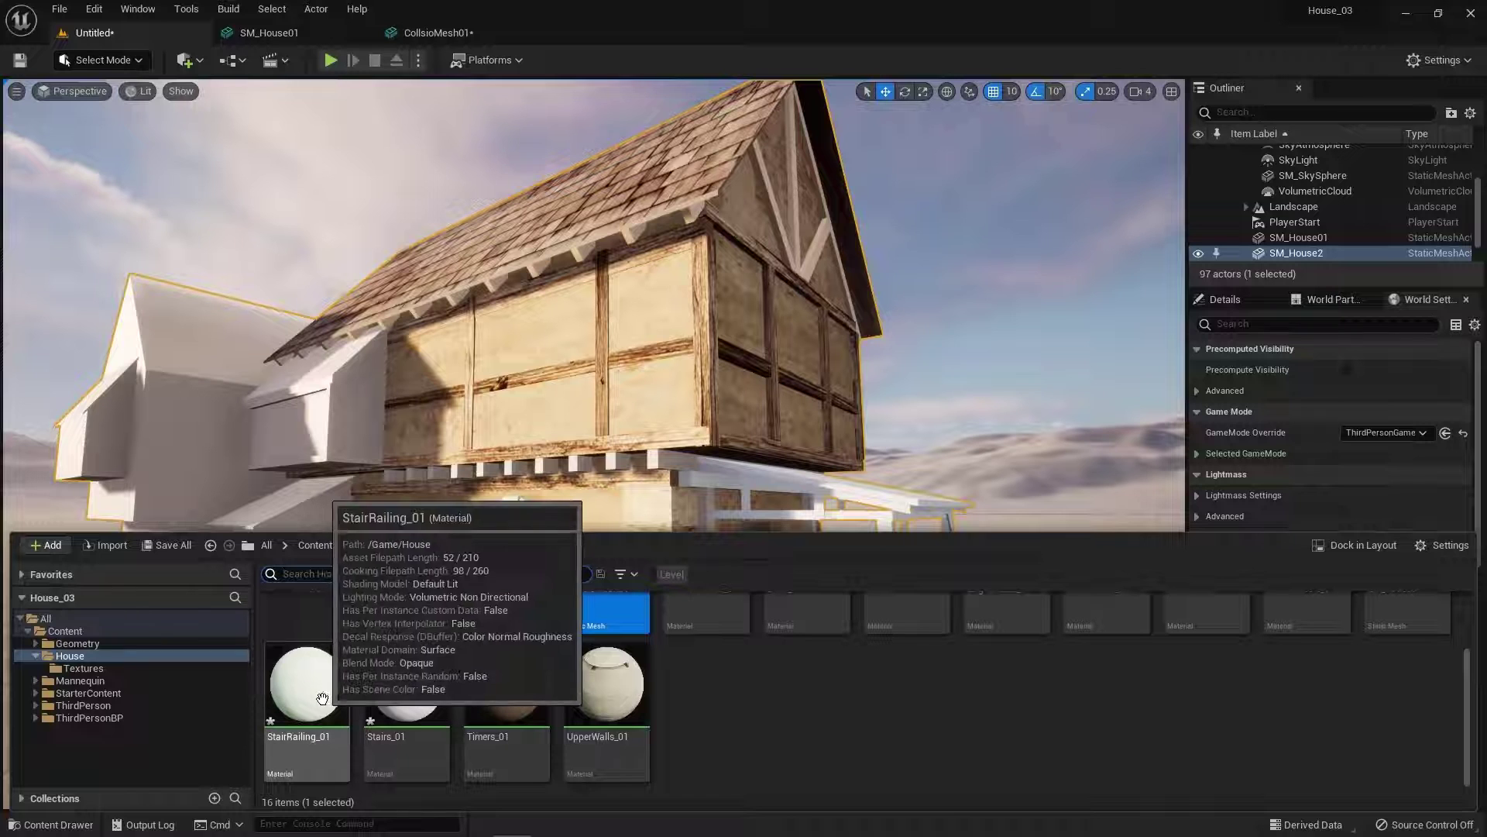
pyautogui.scroll(2, 818, 719)
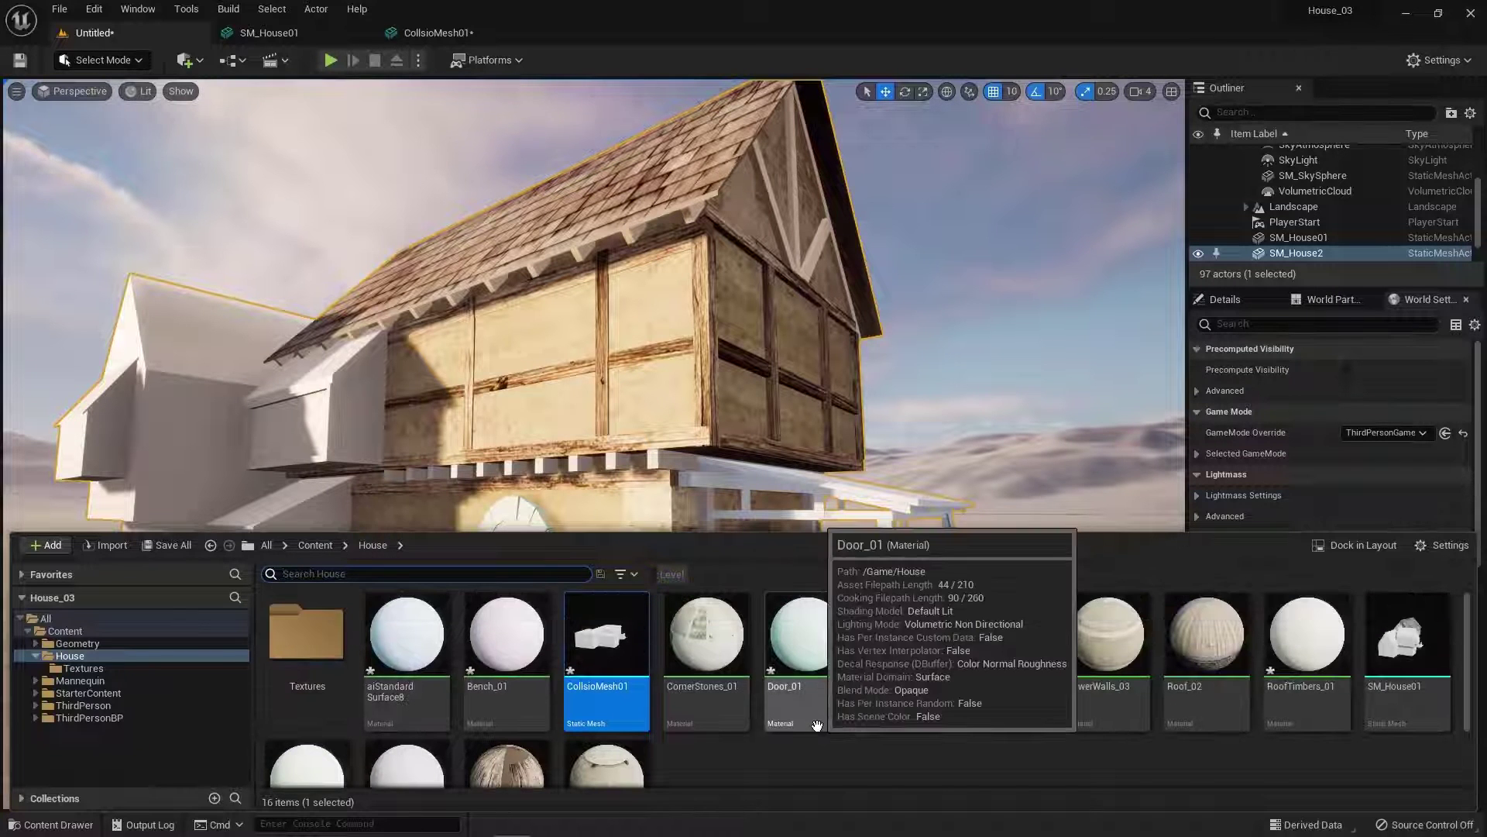
pyautogui.scroll(-1, 817, 727)
pyautogui.scroll(1, 818, 728)
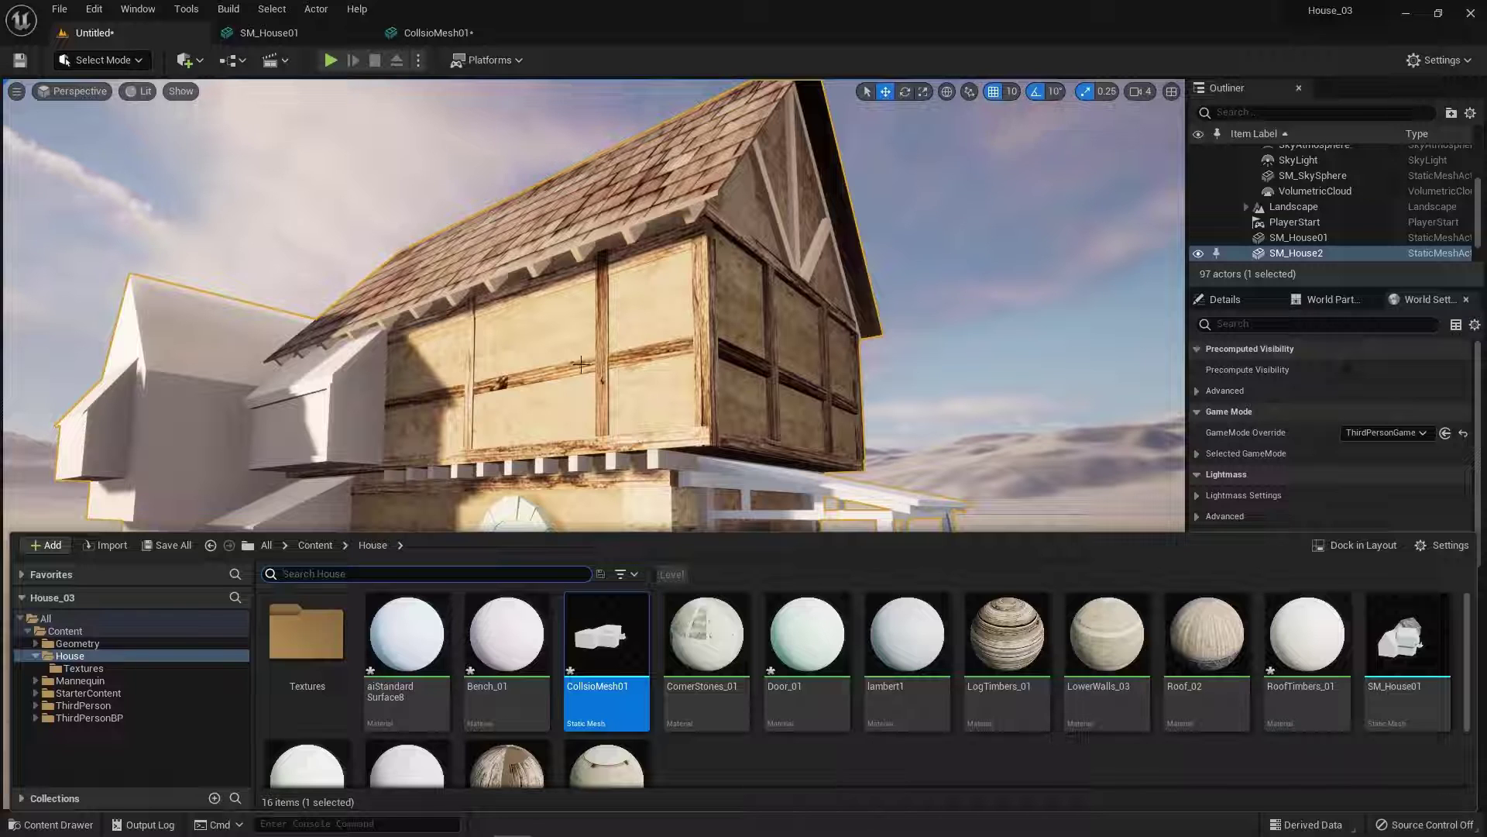
# Start an import into the House Textures folder and browse to the Maya 2022 Houses sourceimages folder.
pyautogui.doubleClick(317, 636)
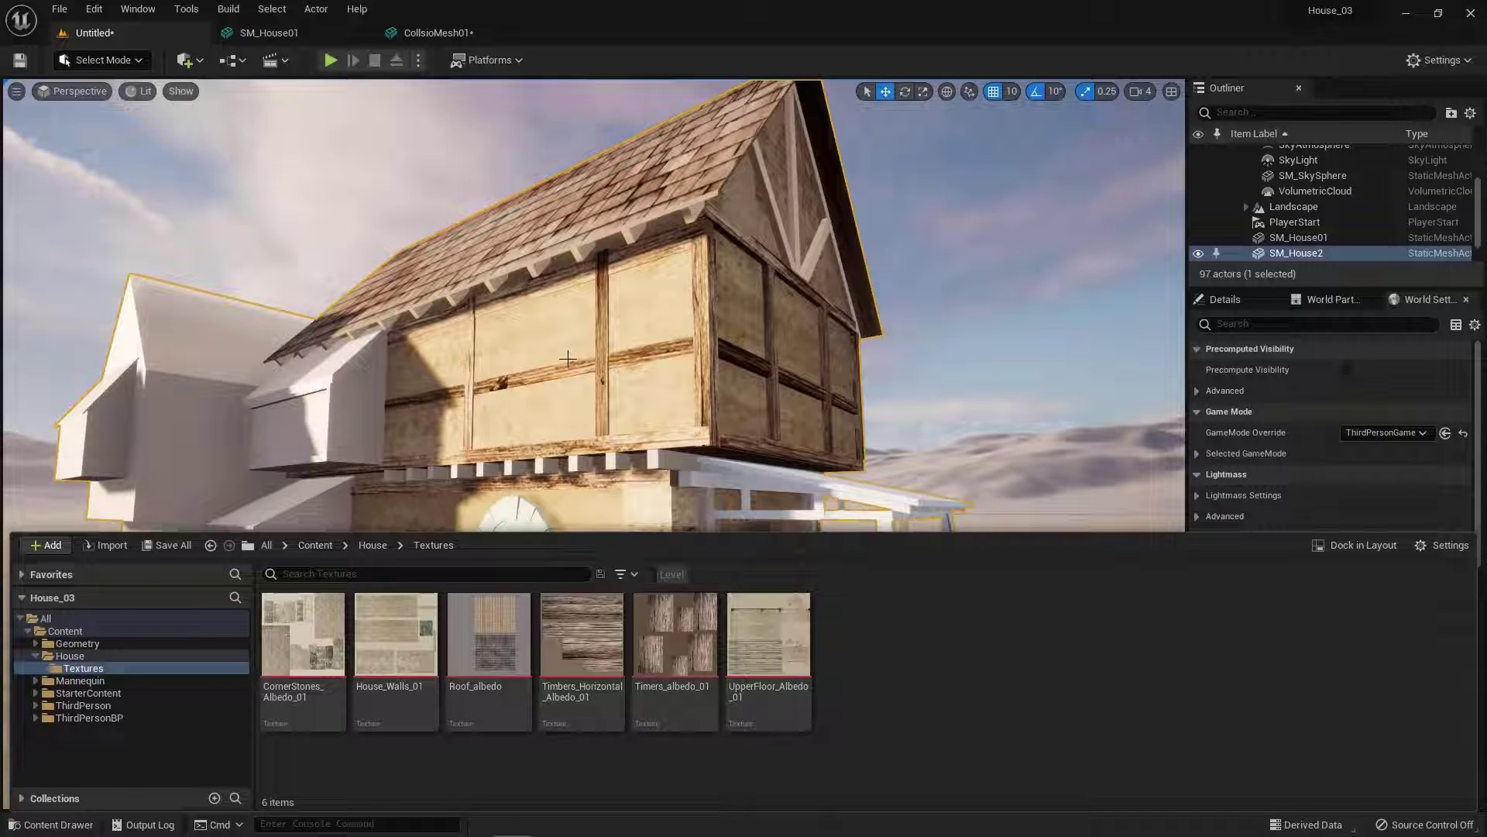
pyautogui.click(379, 545)
pyautogui.doubleClick(333, 649)
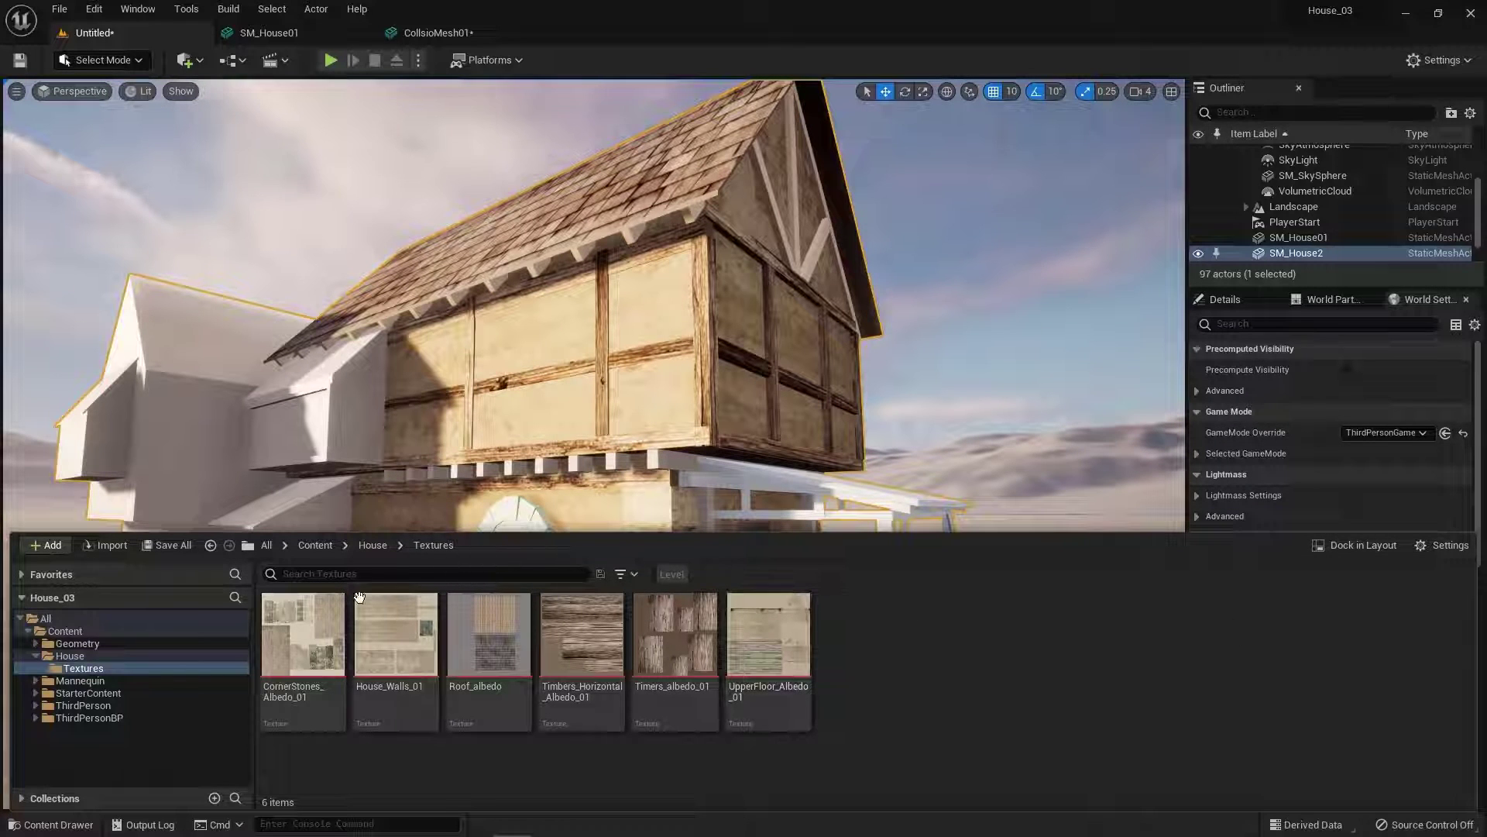
pyautogui.click(111, 546)
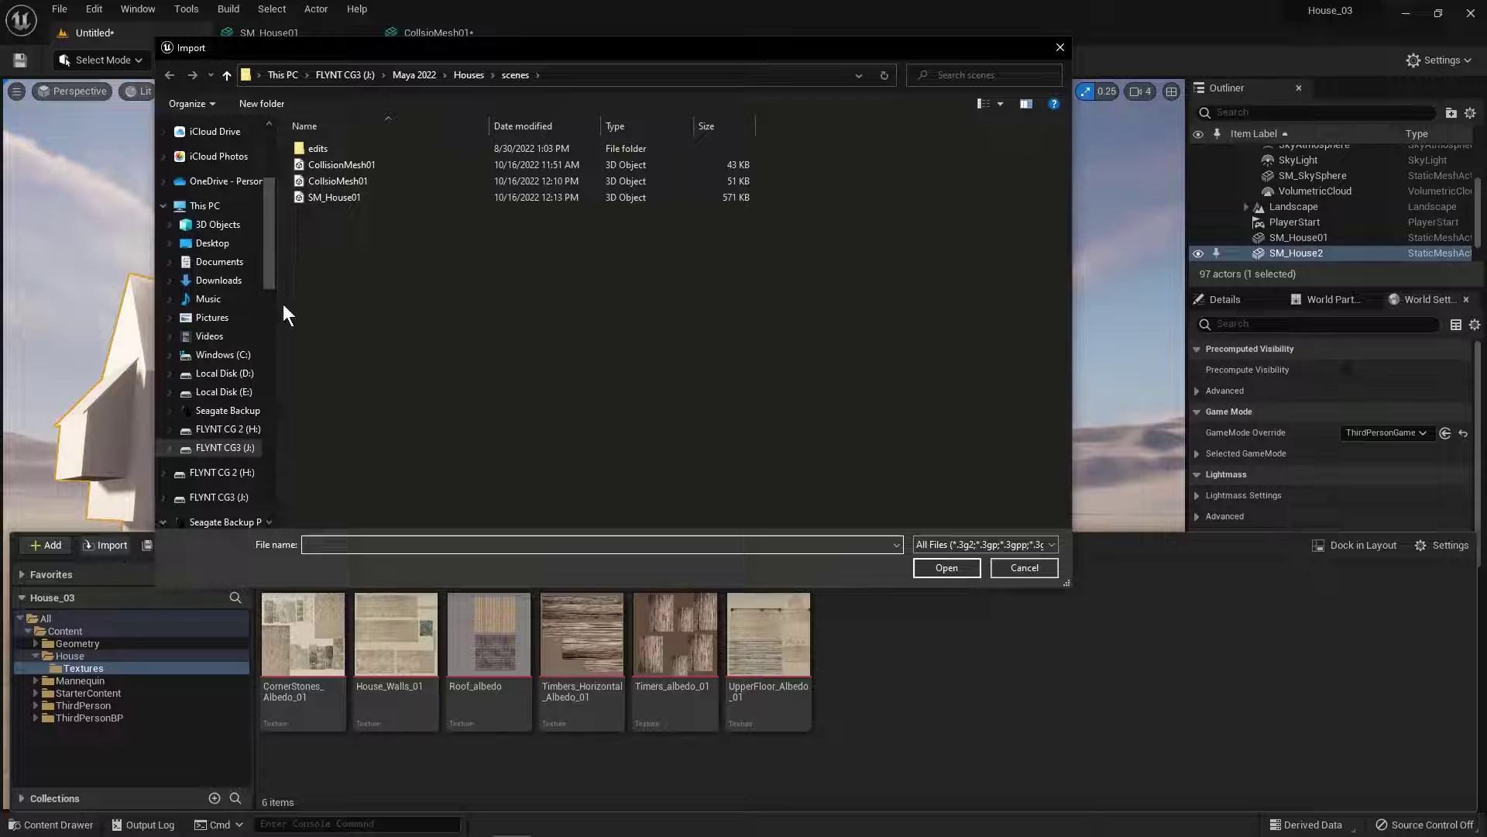
pyautogui.click(474, 74)
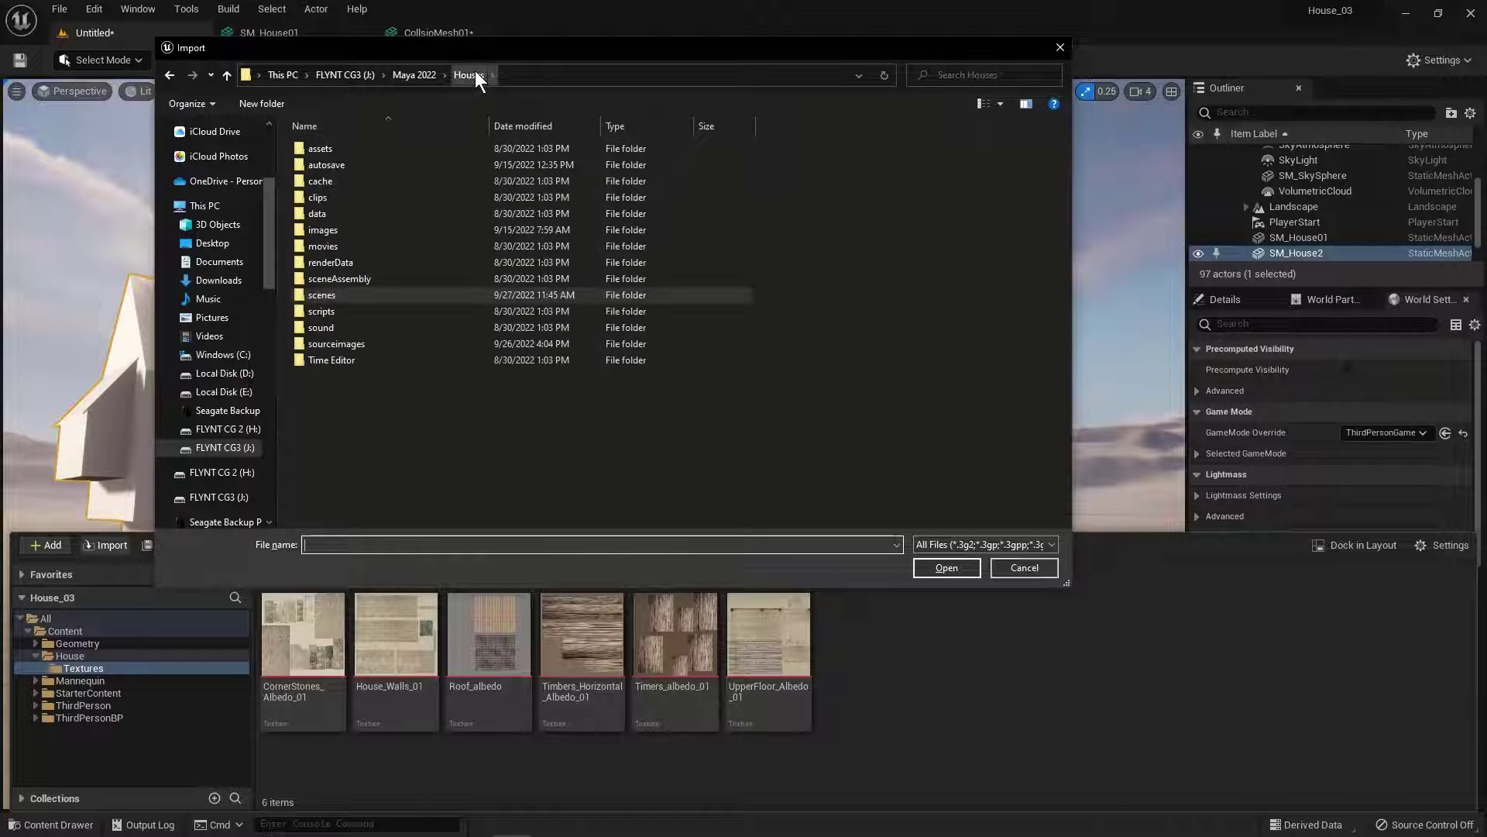
pyautogui.doubleClick(349, 343)
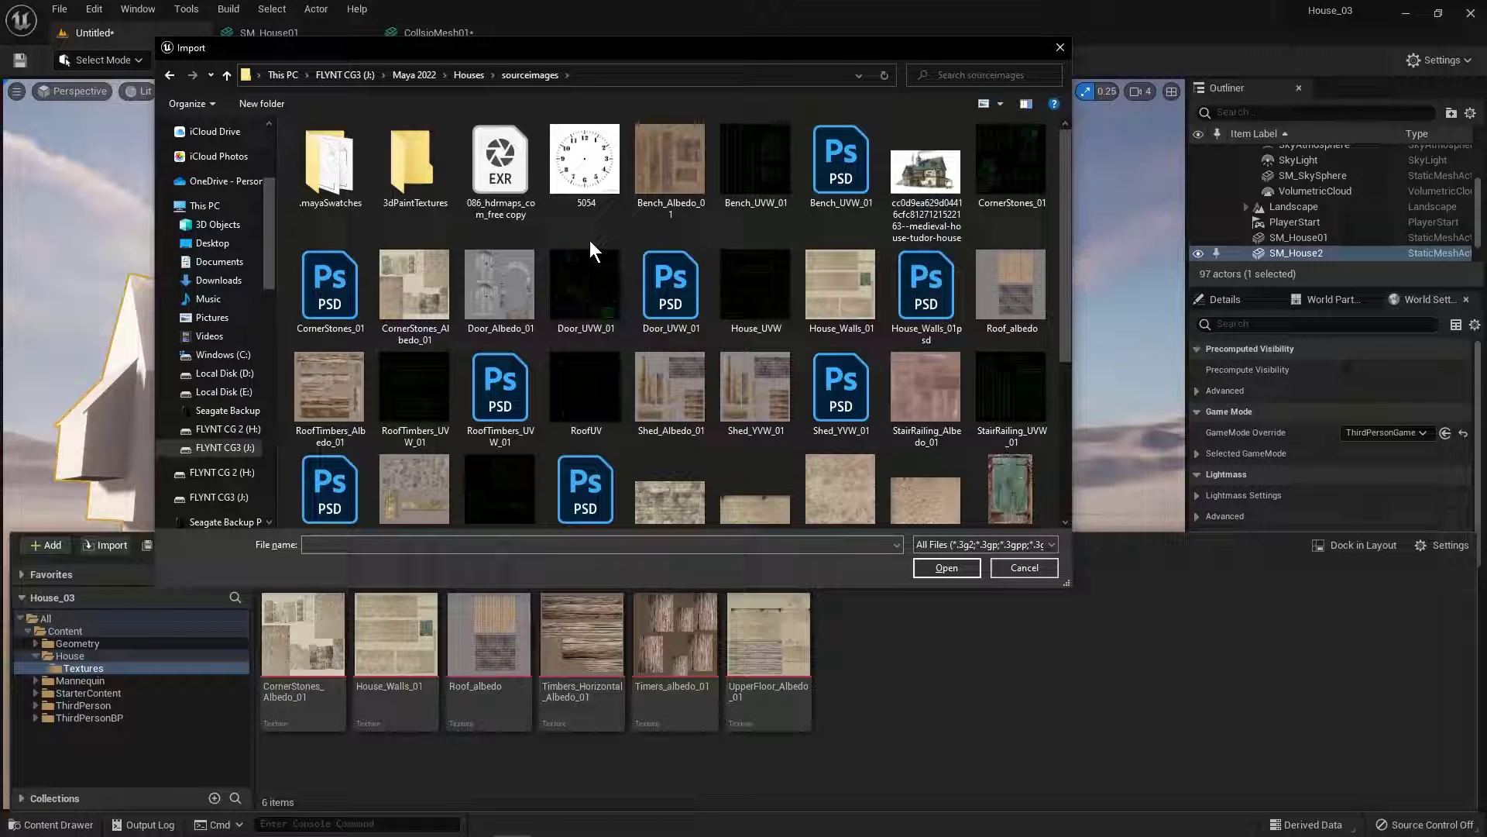
# Import the Bench_Albedo_01, Door_Albedo_01, RoofTimbers_Albedo_01, Shed_Albedo_01, StairRailing_Albedo_01 and Stairs_Albedo_01 textures.
pyautogui.click(681, 165)
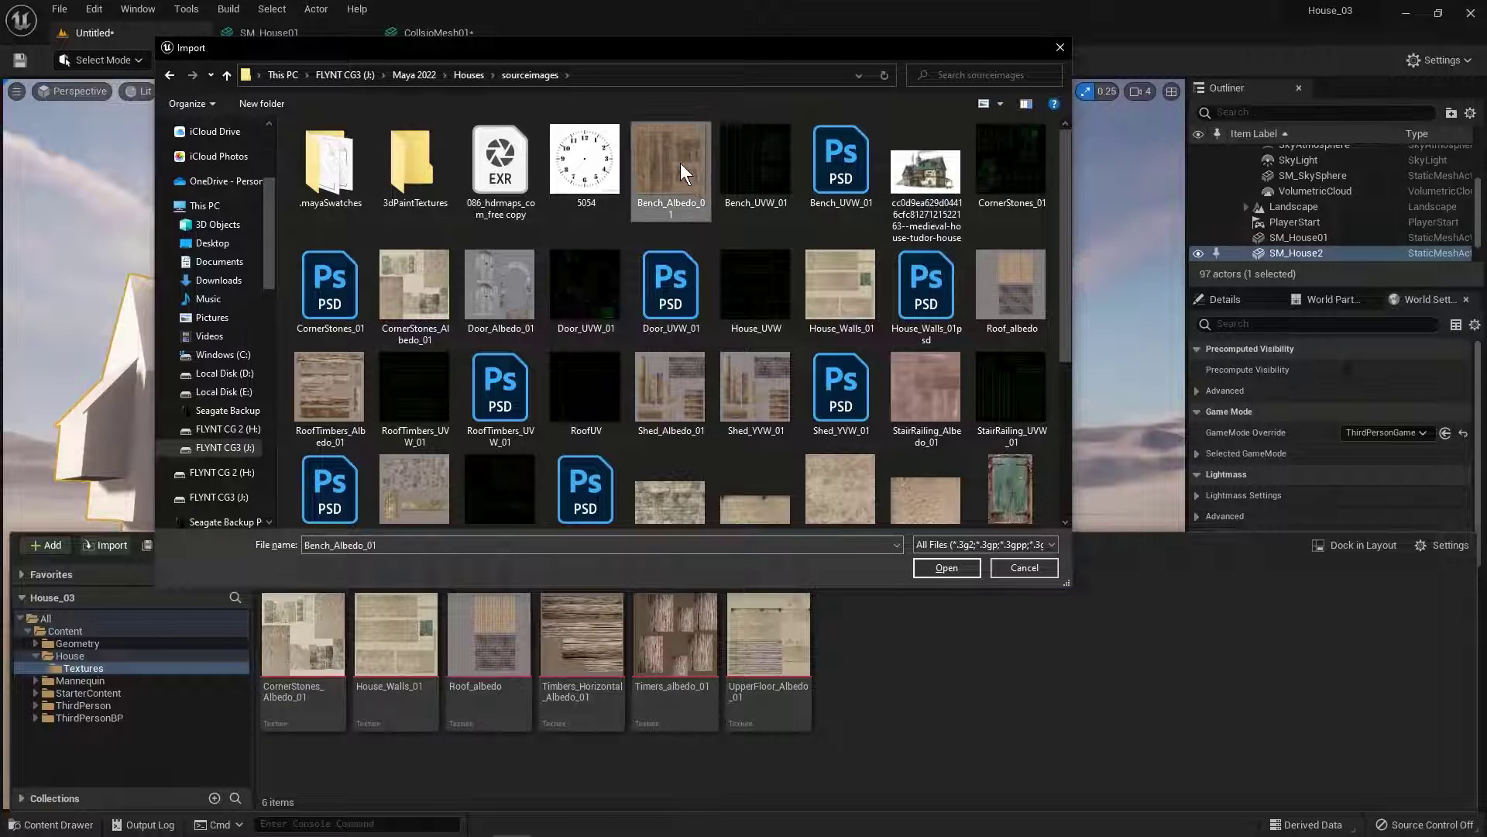
pyautogui.scroll(-2, 666, 178)
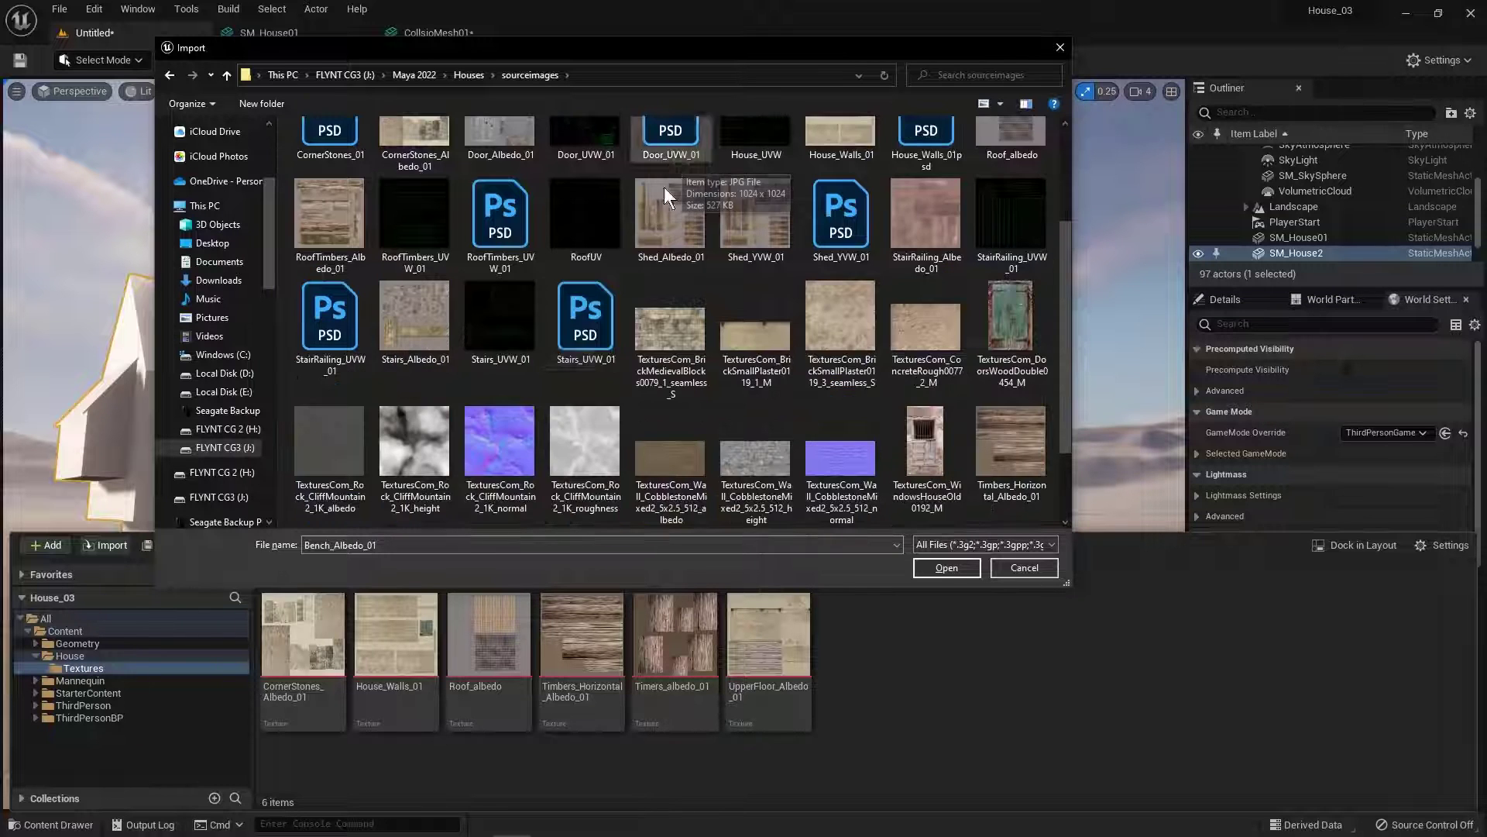
pyautogui.scroll(3, 597, 267)
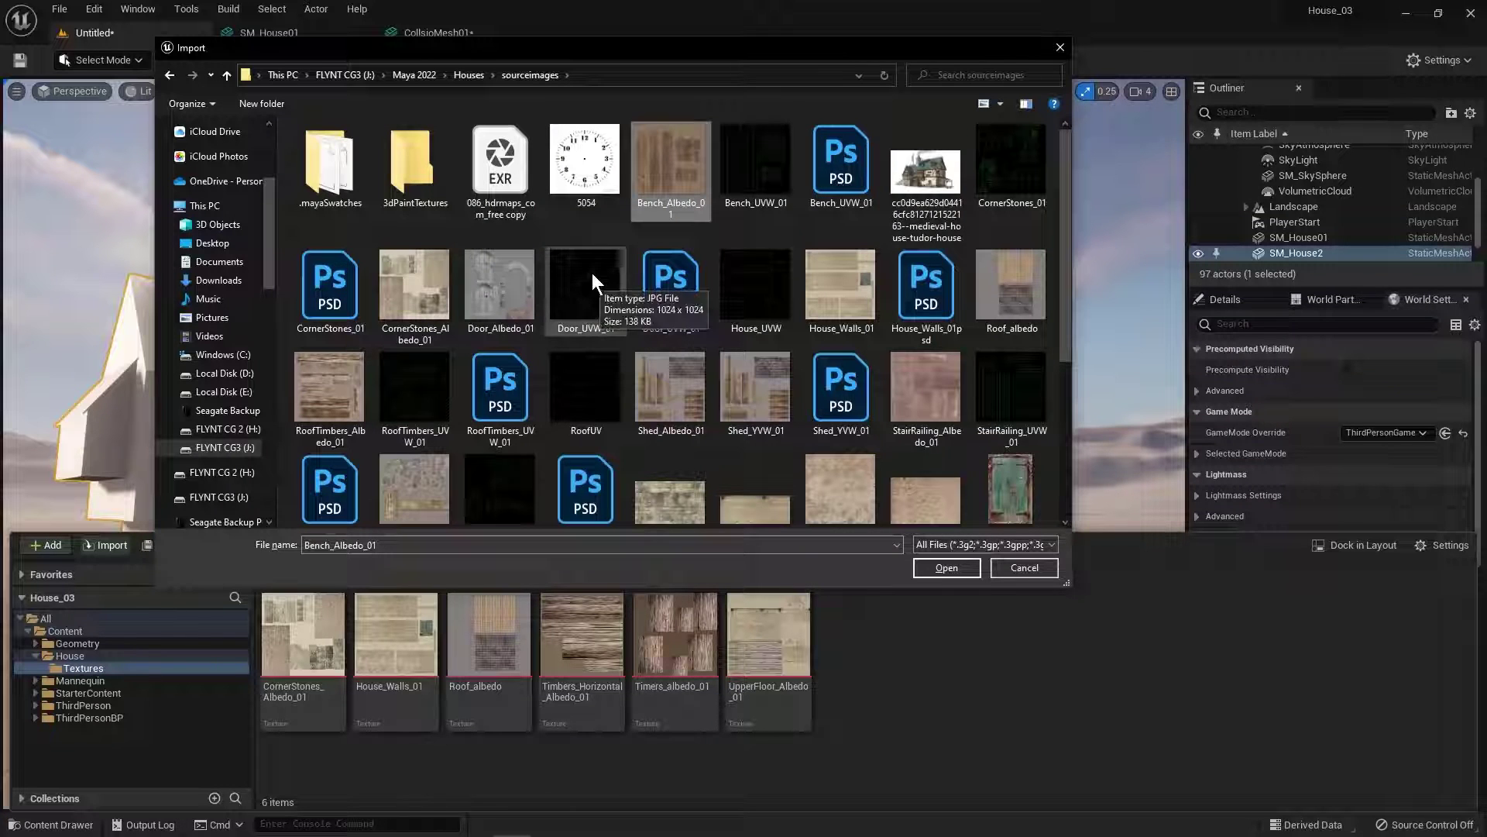
pyautogui.keyDown('ctrl'); pyautogui.click(508, 287); pyautogui.keyUp('ctrl')
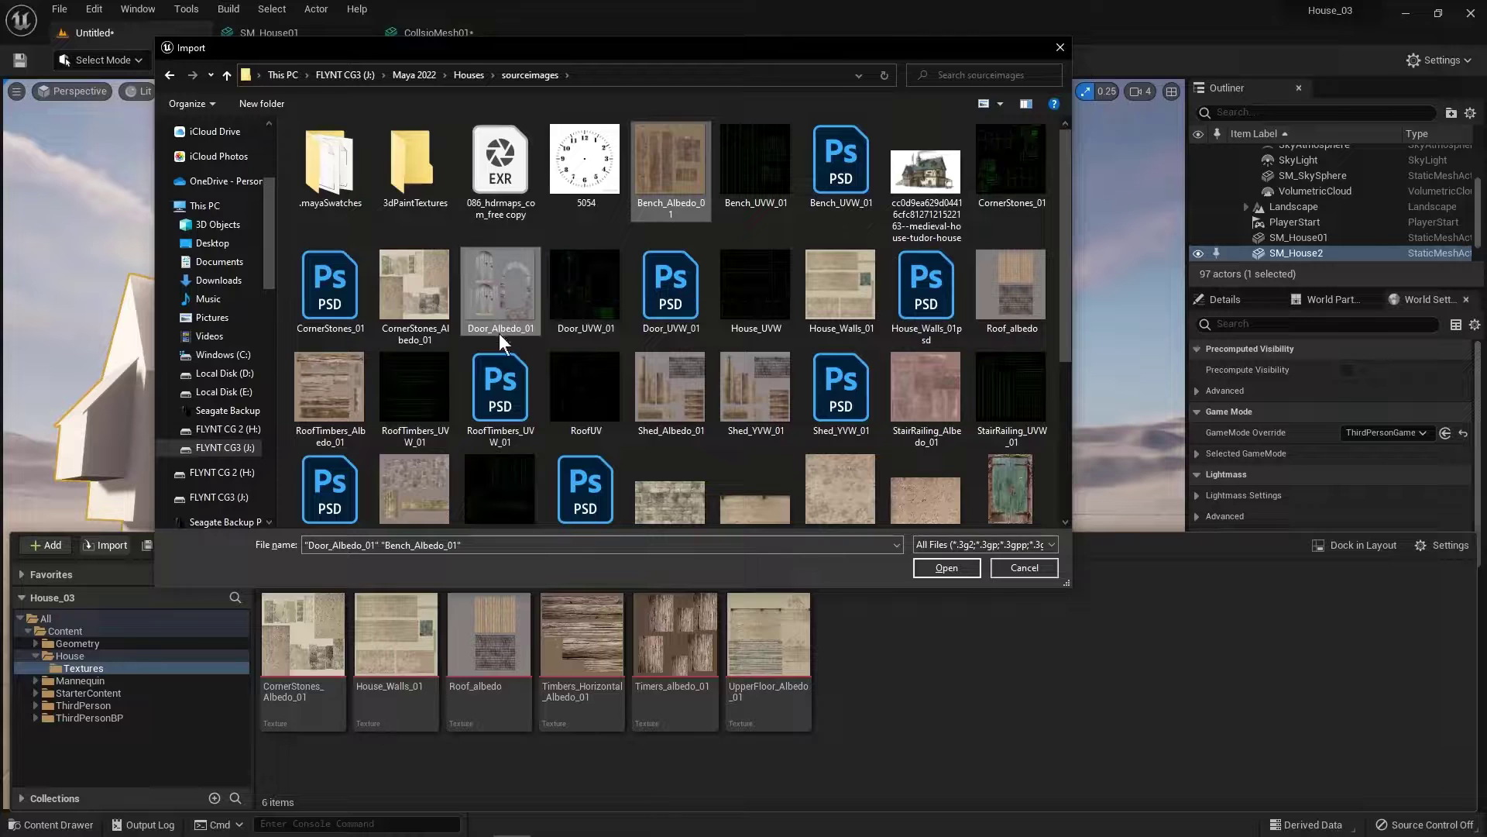
pyautogui.keyDown('ctrl'); pyautogui.click(330, 396); pyautogui.keyUp('ctrl')
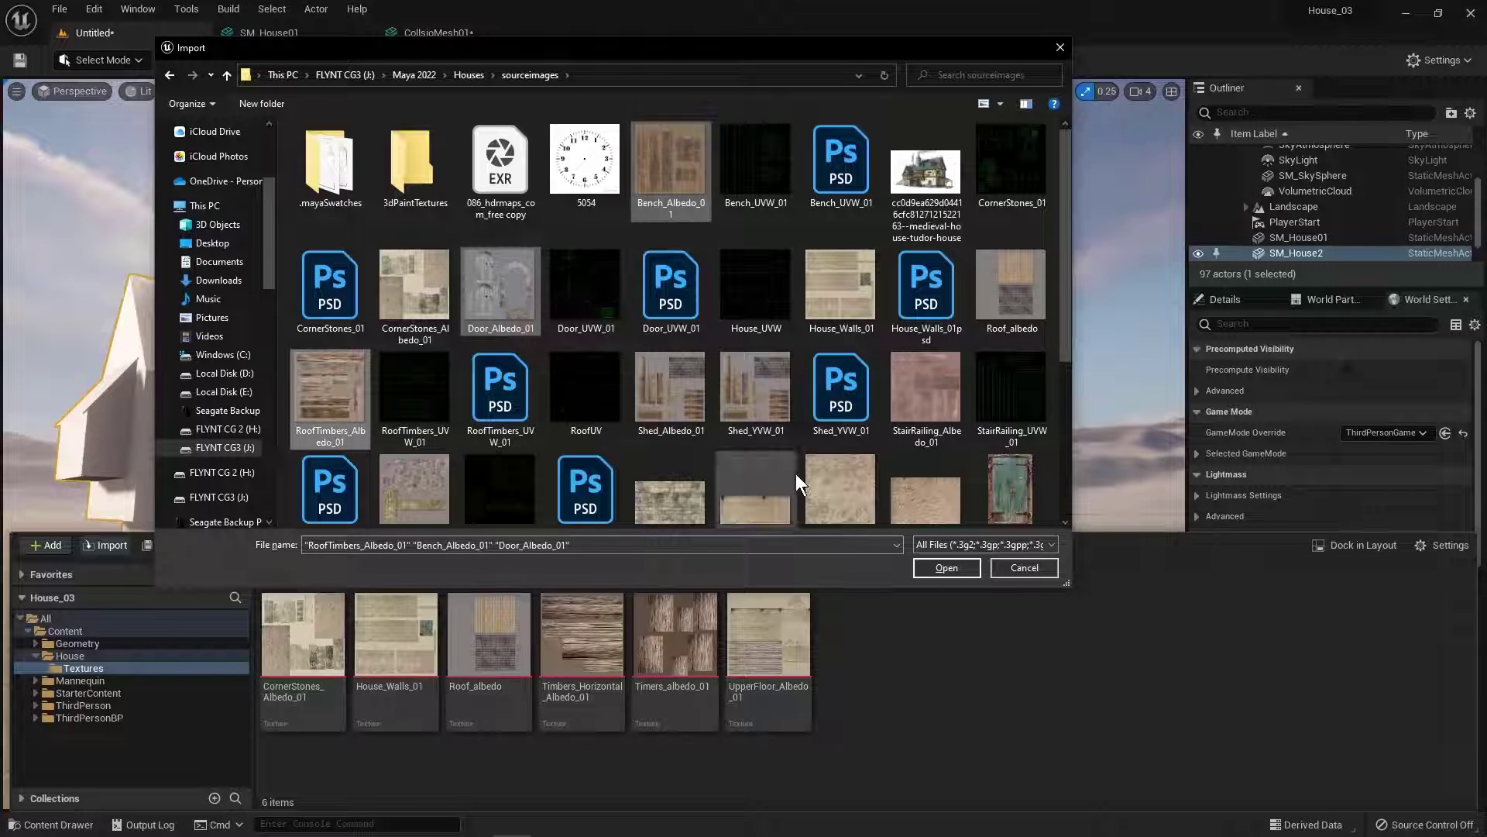
pyautogui.keyDown('ctrl'); pyautogui.click(674, 403); pyautogui.keyUp('ctrl')
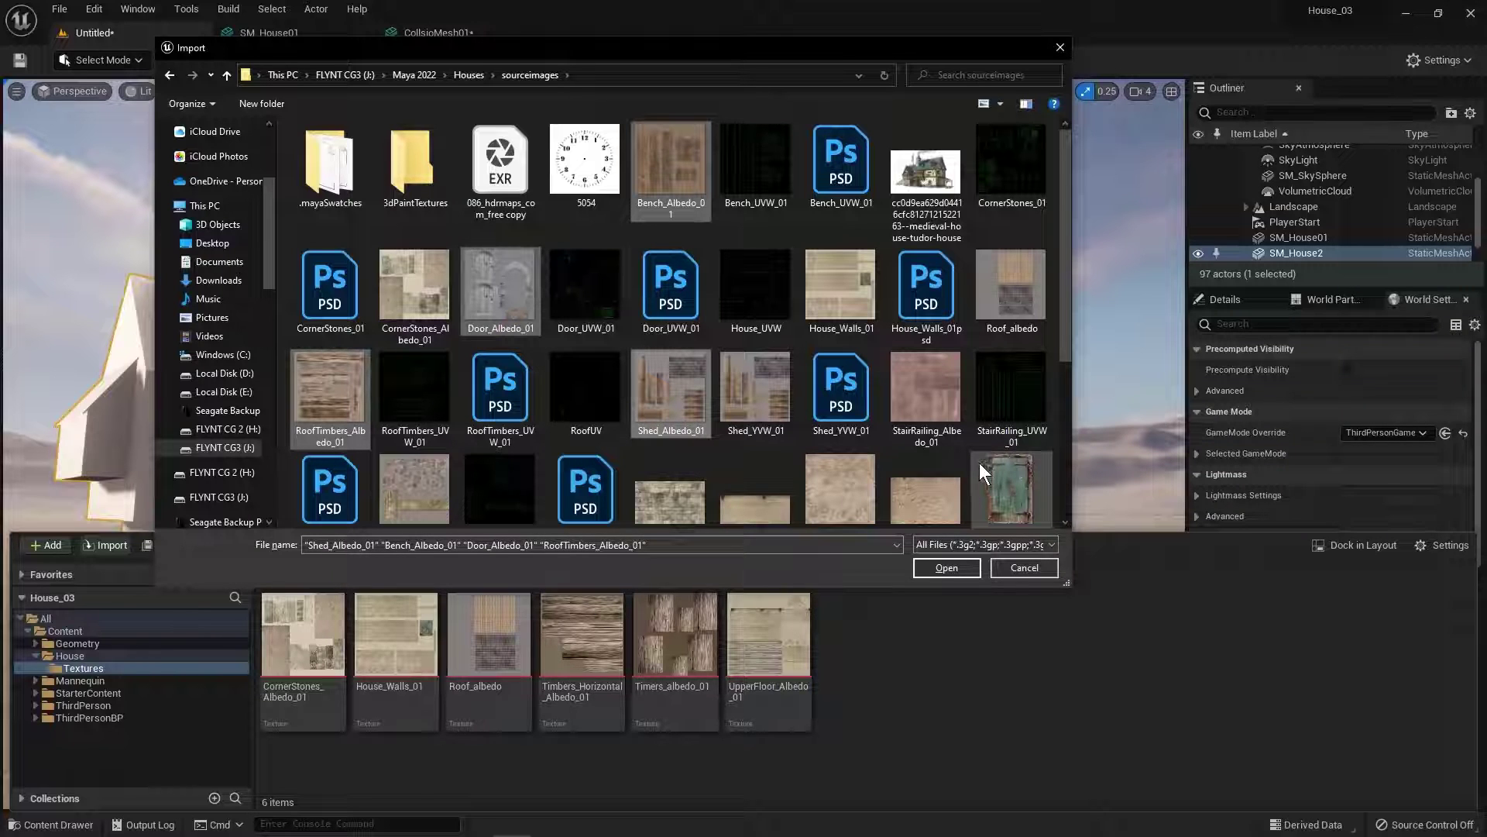
pyautogui.keyDown('ctrl'); pyautogui.click(945, 402); pyautogui.keyUp('ctrl')
pyautogui.moveTo(1069, 308); pyautogui.dragTo(1071, 402)
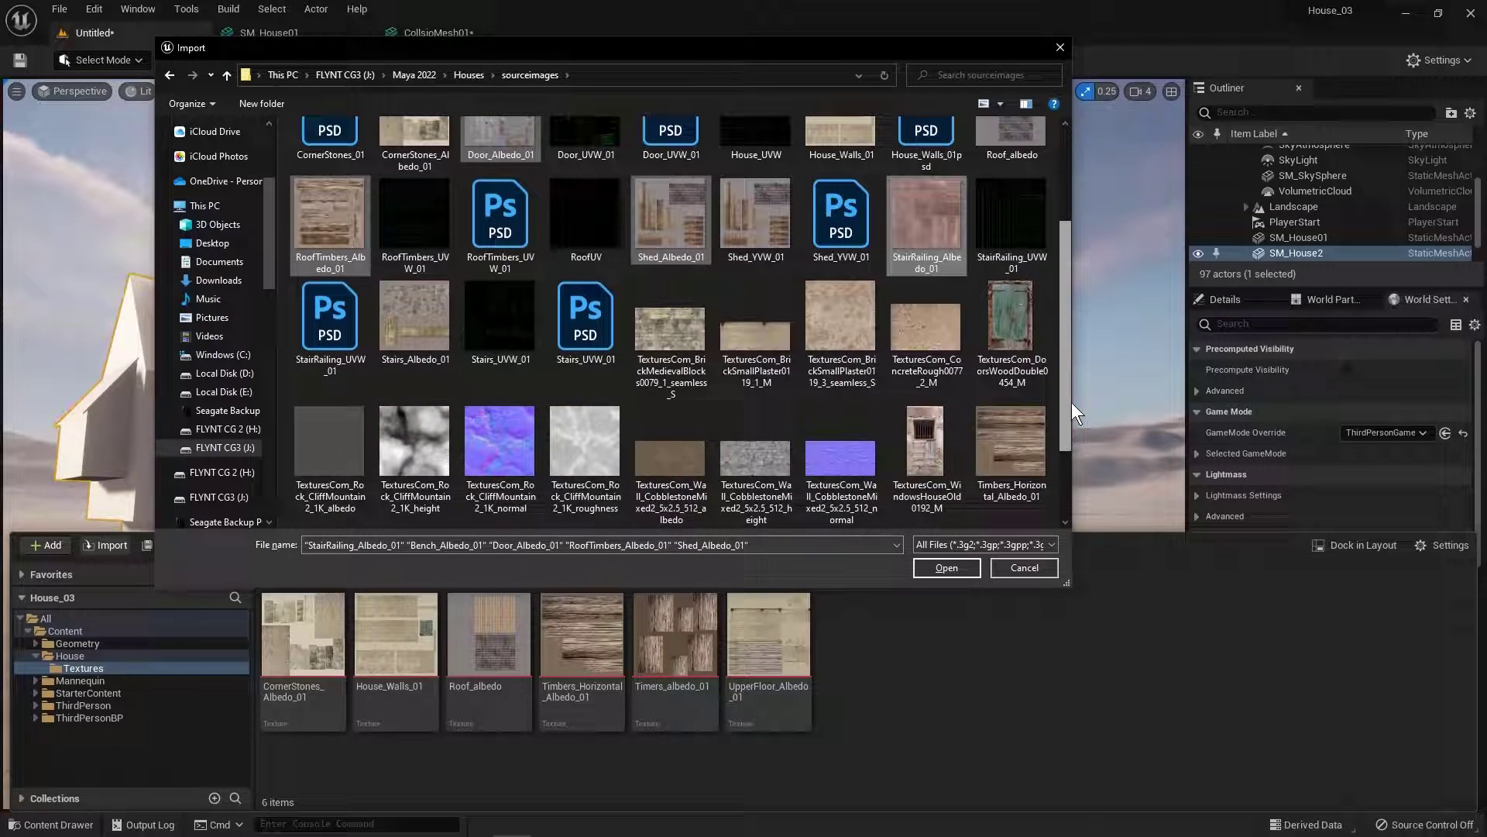
pyautogui.keyDown('ctrl'); pyautogui.click(404, 356); pyautogui.keyUp('ctrl')
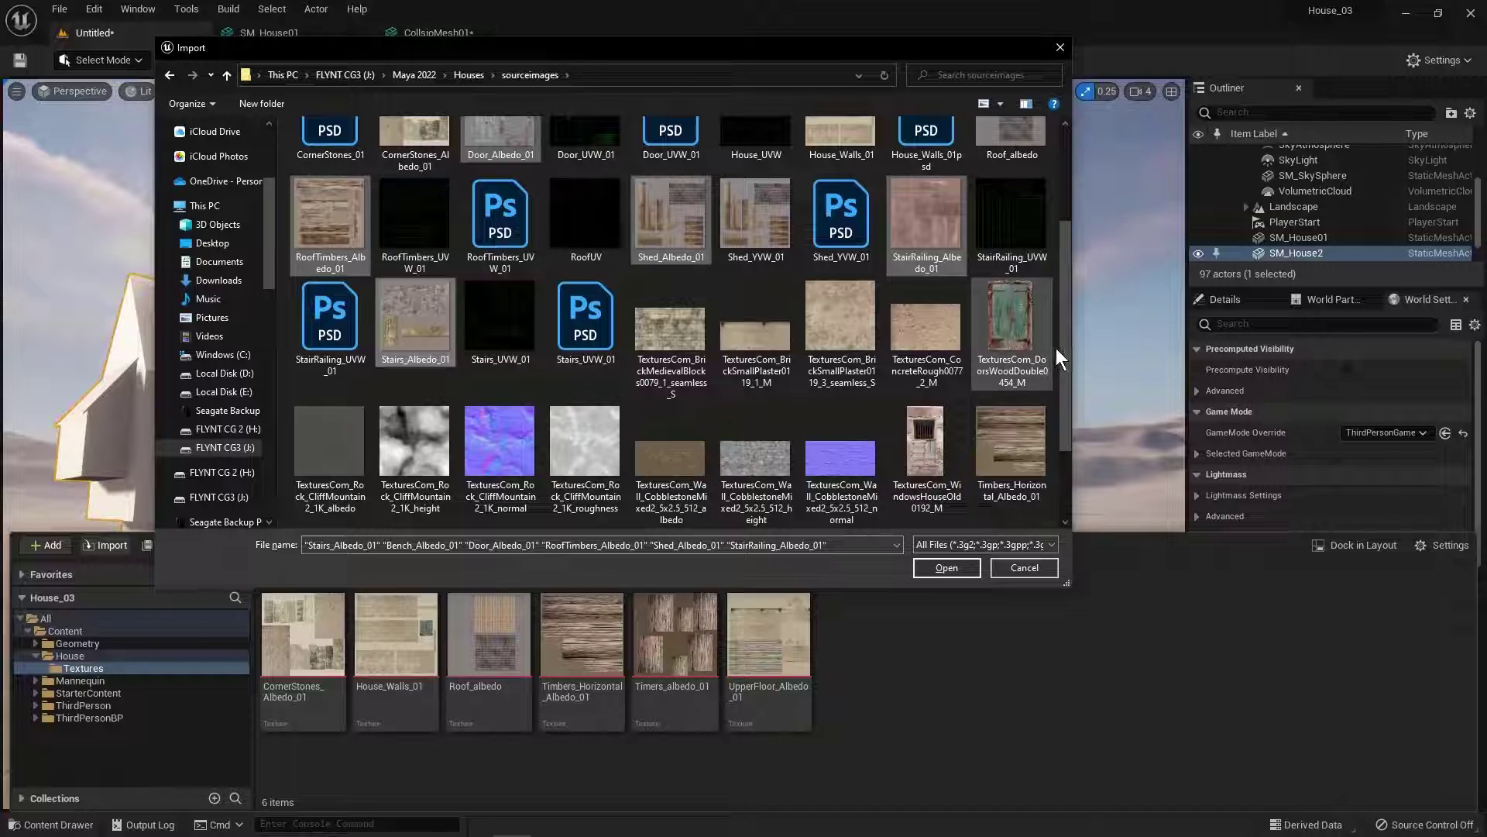
pyautogui.moveTo(1066, 351); pyautogui.dragTo(1073, 432)
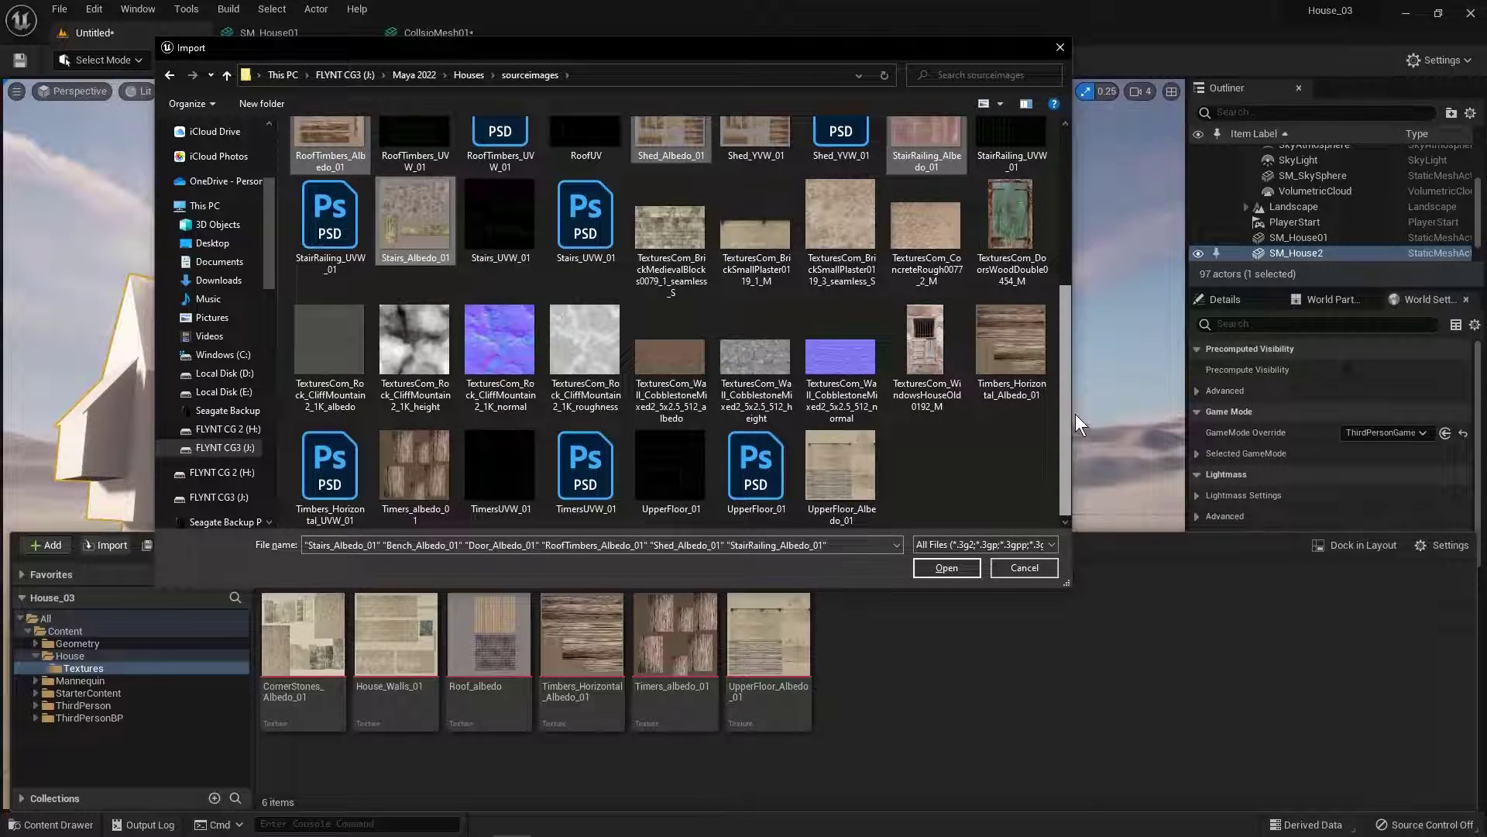
pyautogui.moveTo(1075, 413); pyautogui.dragTo(1079, 245)
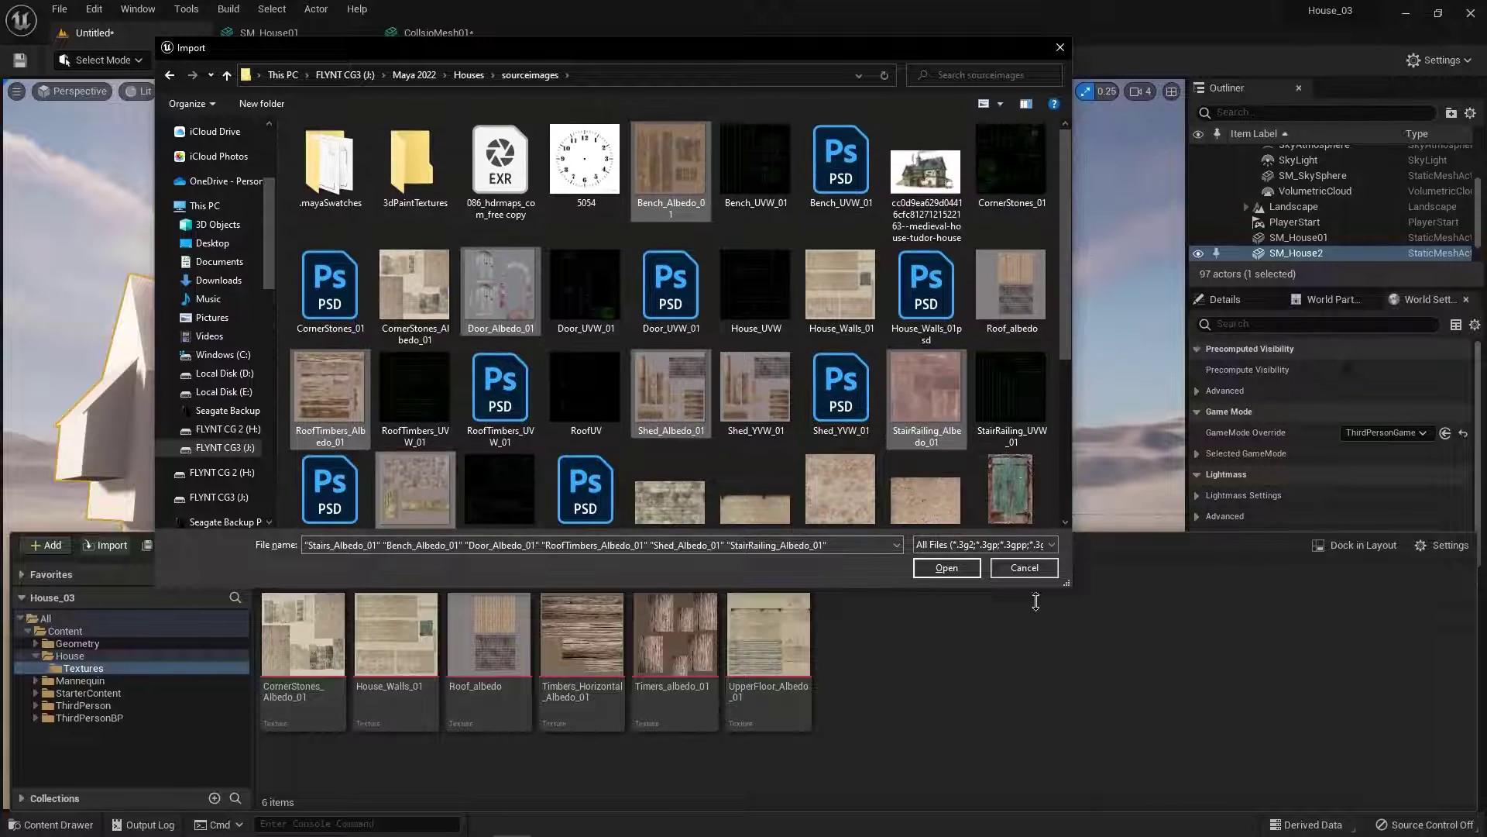
pyautogui.click(958, 568)
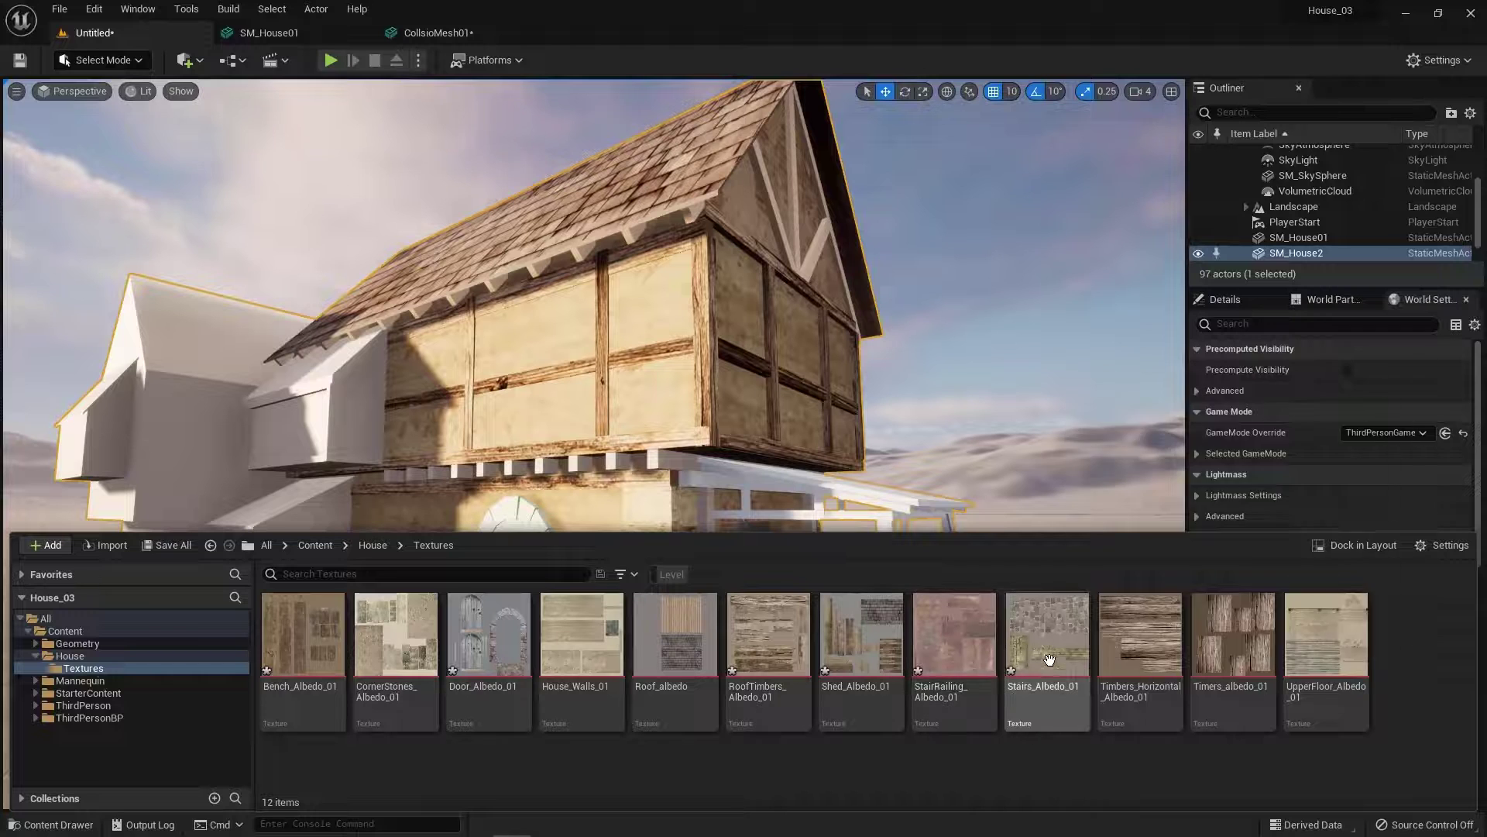
# Save the six newly imported albedo textures for the roof timbers, shed, stair railing, stairs, bench and door.
pyautogui.click(771, 705)
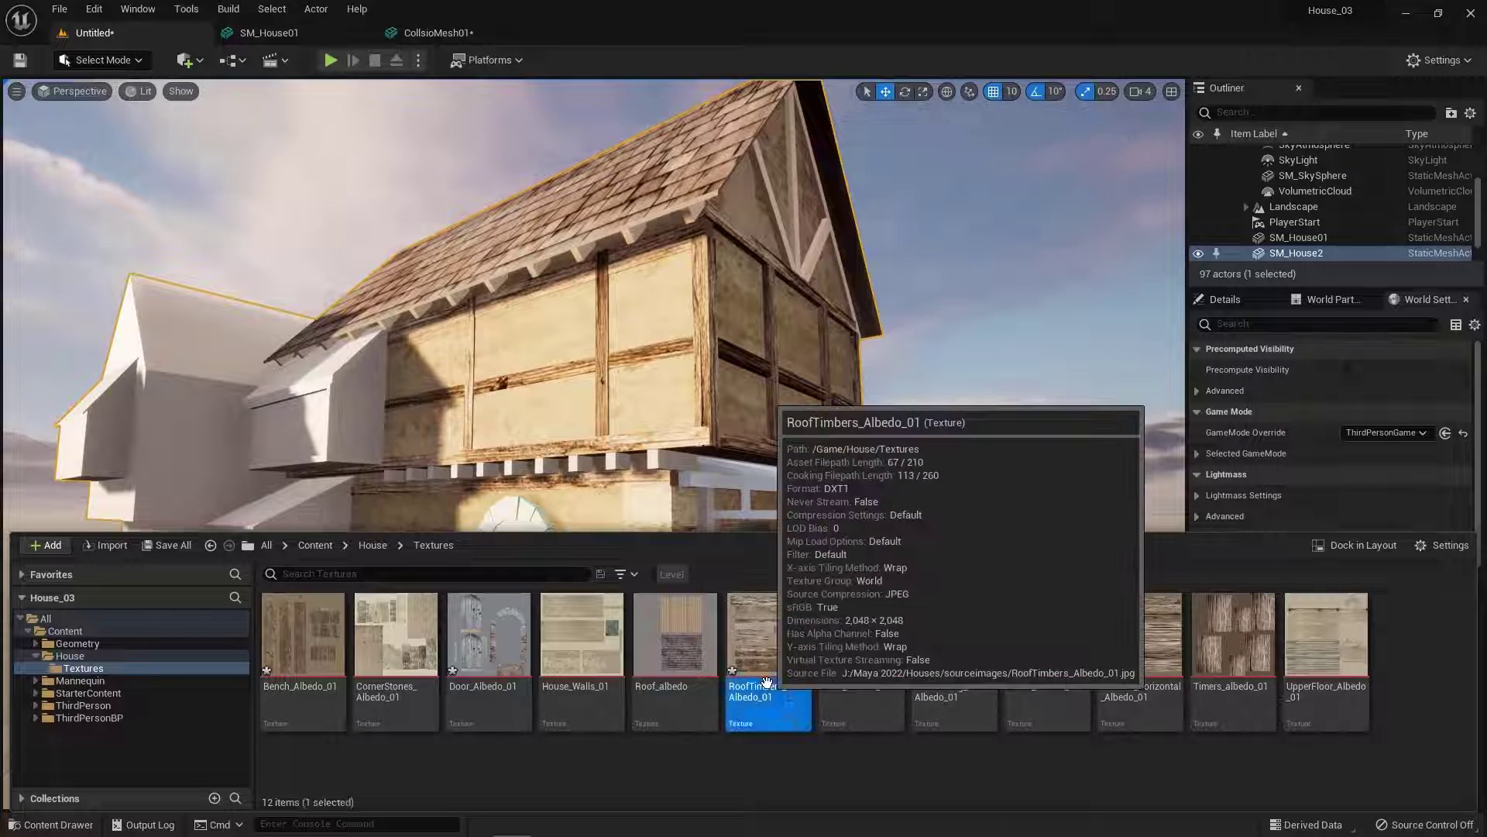
pyautogui.keyDown('ctrl'); pyautogui.click(859, 697); pyautogui.keyUp('ctrl')
pyautogui.keyDown('ctrl'); pyautogui.click(953, 697); pyautogui.keyUp('ctrl')
pyautogui.keyDown('ctrl'); pyautogui.click(1047, 698); pyautogui.keyUp('ctrl')
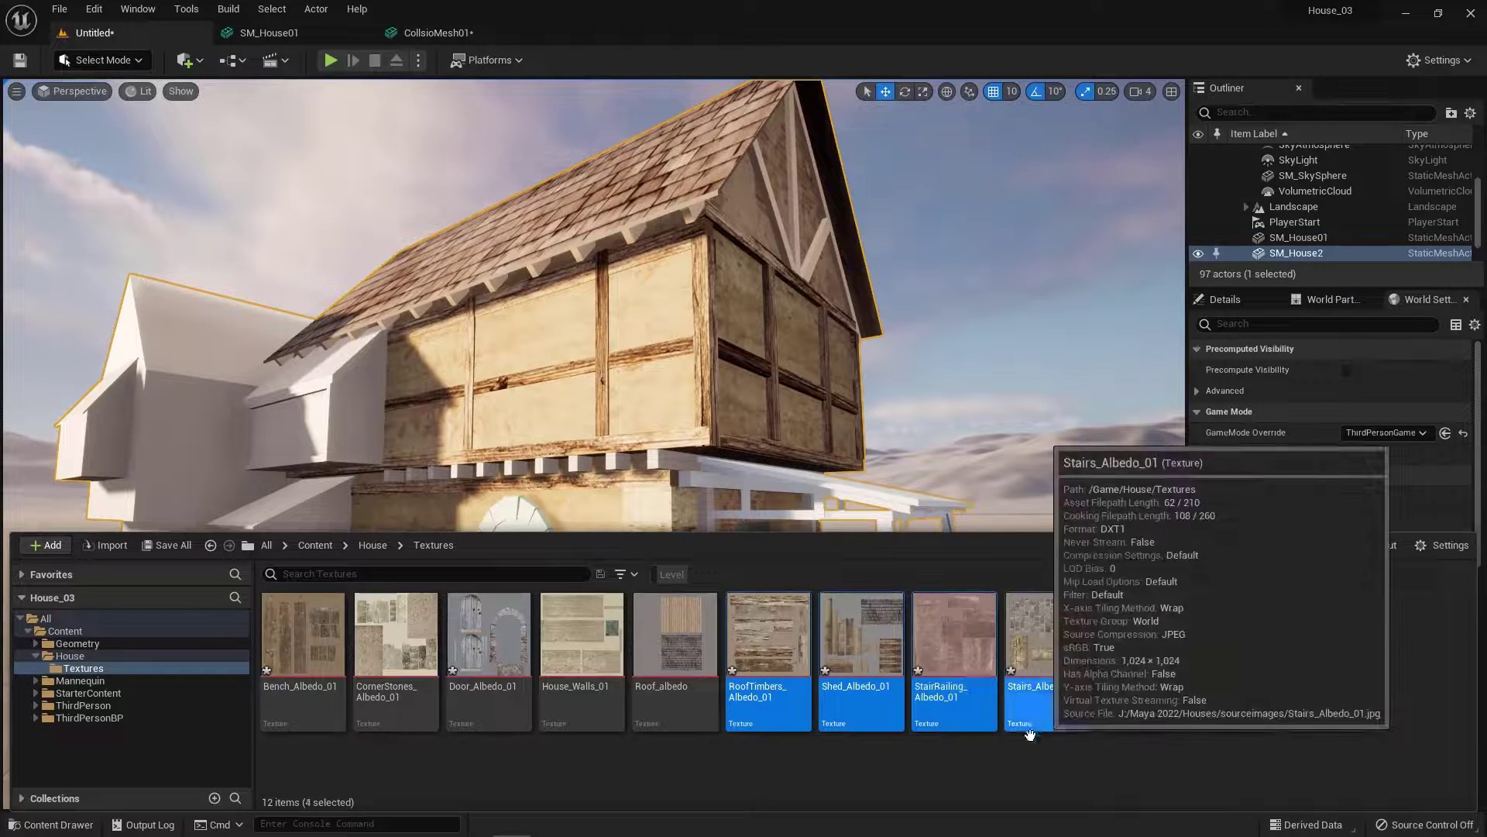
pyautogui.keyDown('ctrl'); pyautogui.click(298, 697); pyautogui.keyUp('ctrl')
pyautogui.keyDown('ctrl'); pyautogui.click(496, 707); pyautogui.keyUp('ctrl')
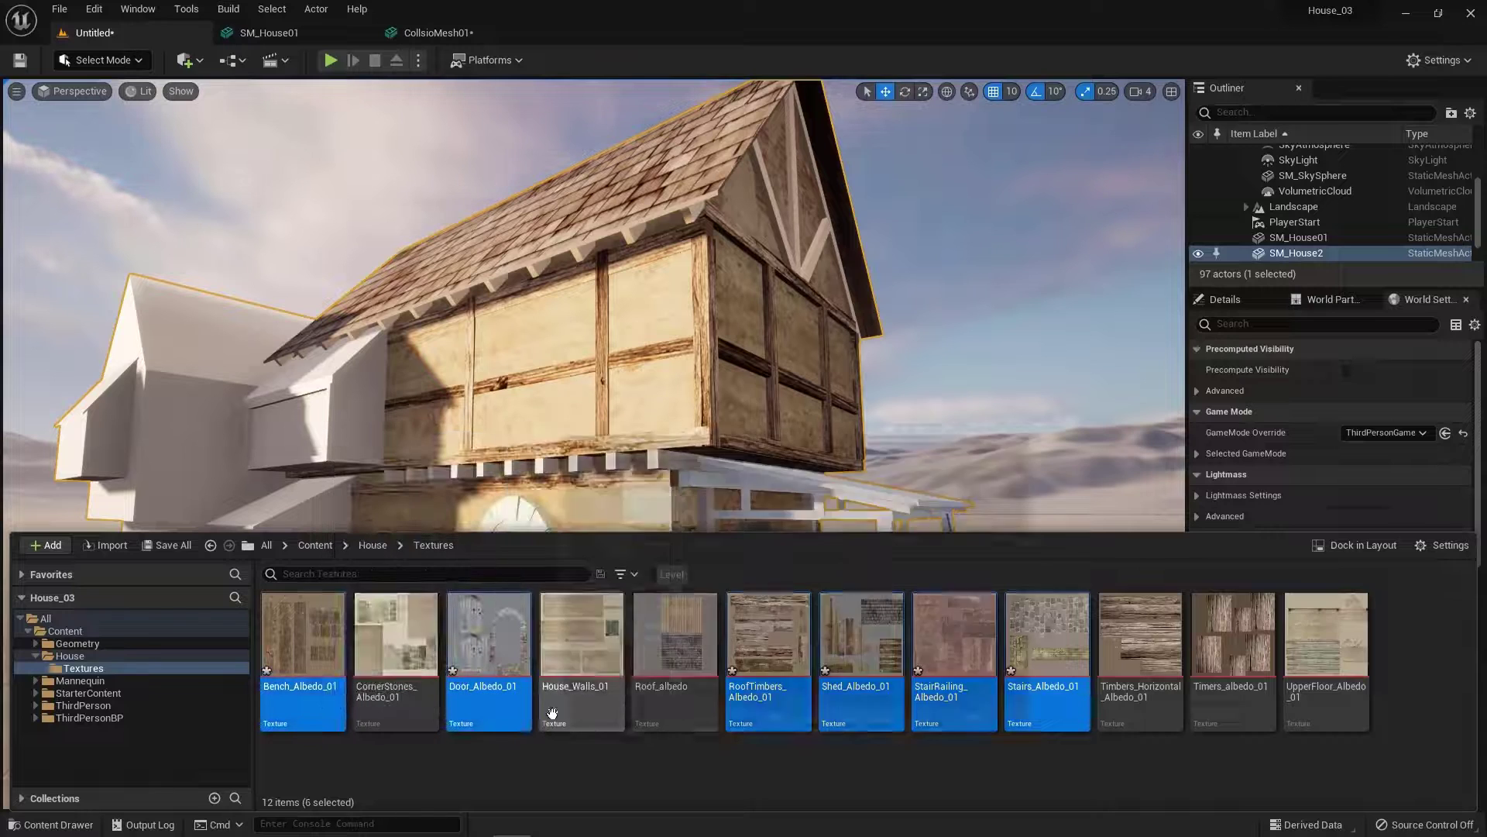
pyautogui.rightClick(928, 639)
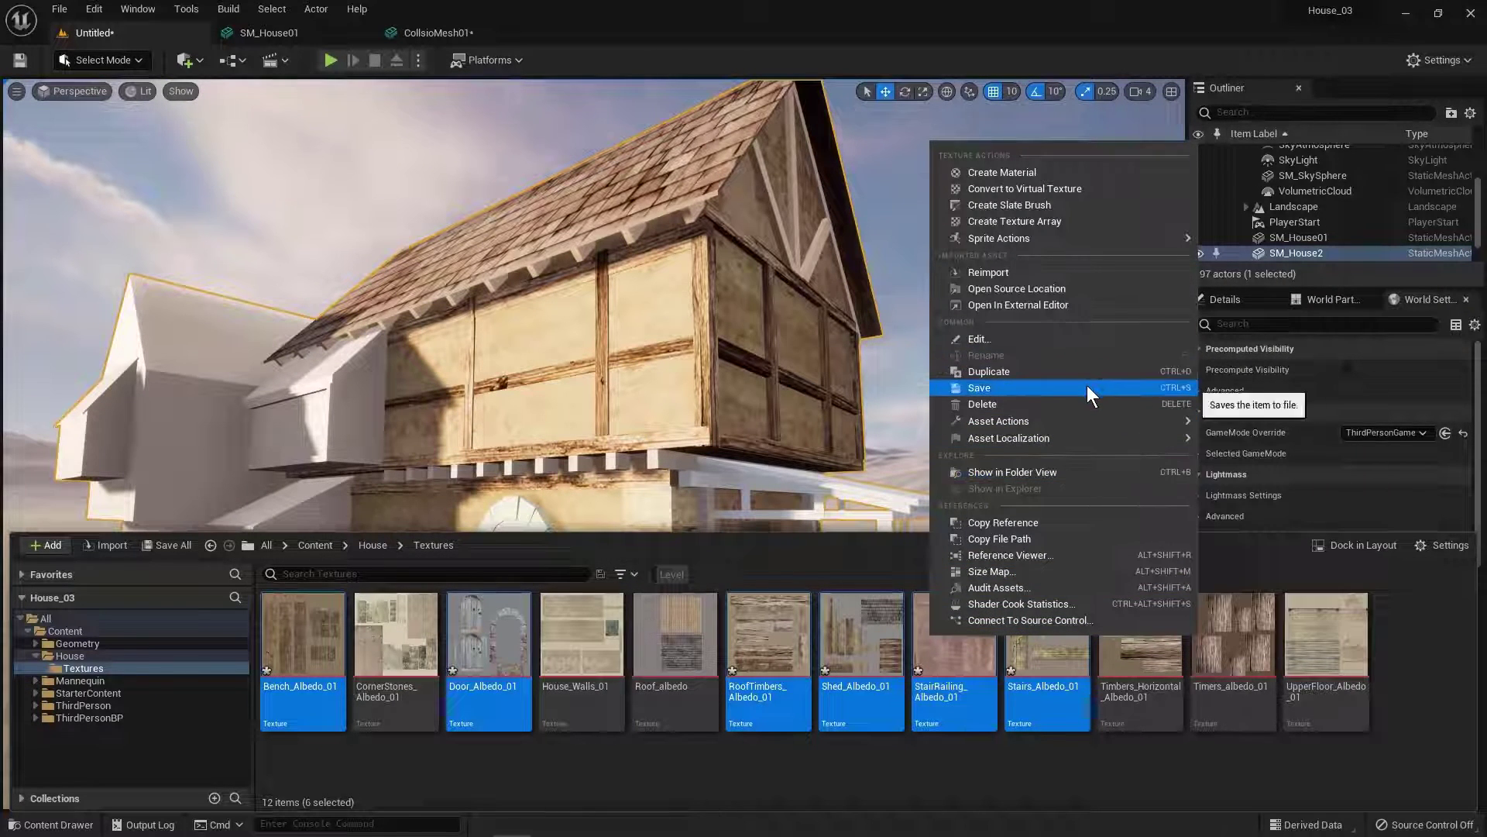
pyautogui.click(1081, 384)
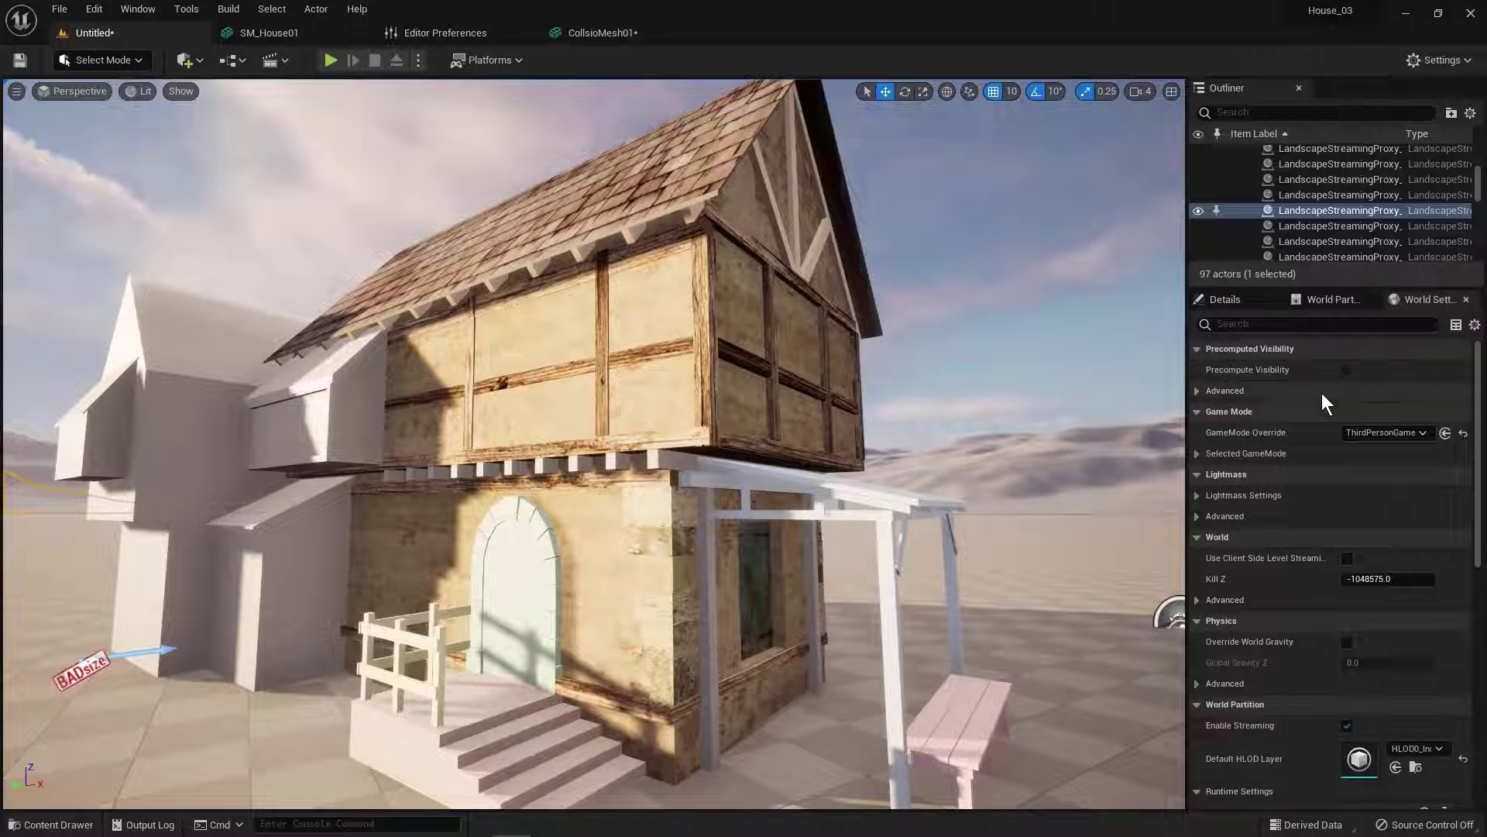
# Close the collision mesh, Editor Preferences and SM_House01 editors, leaving only the level open.
pyautogui.click(685, 30)
pyautogui.click(691, 32)
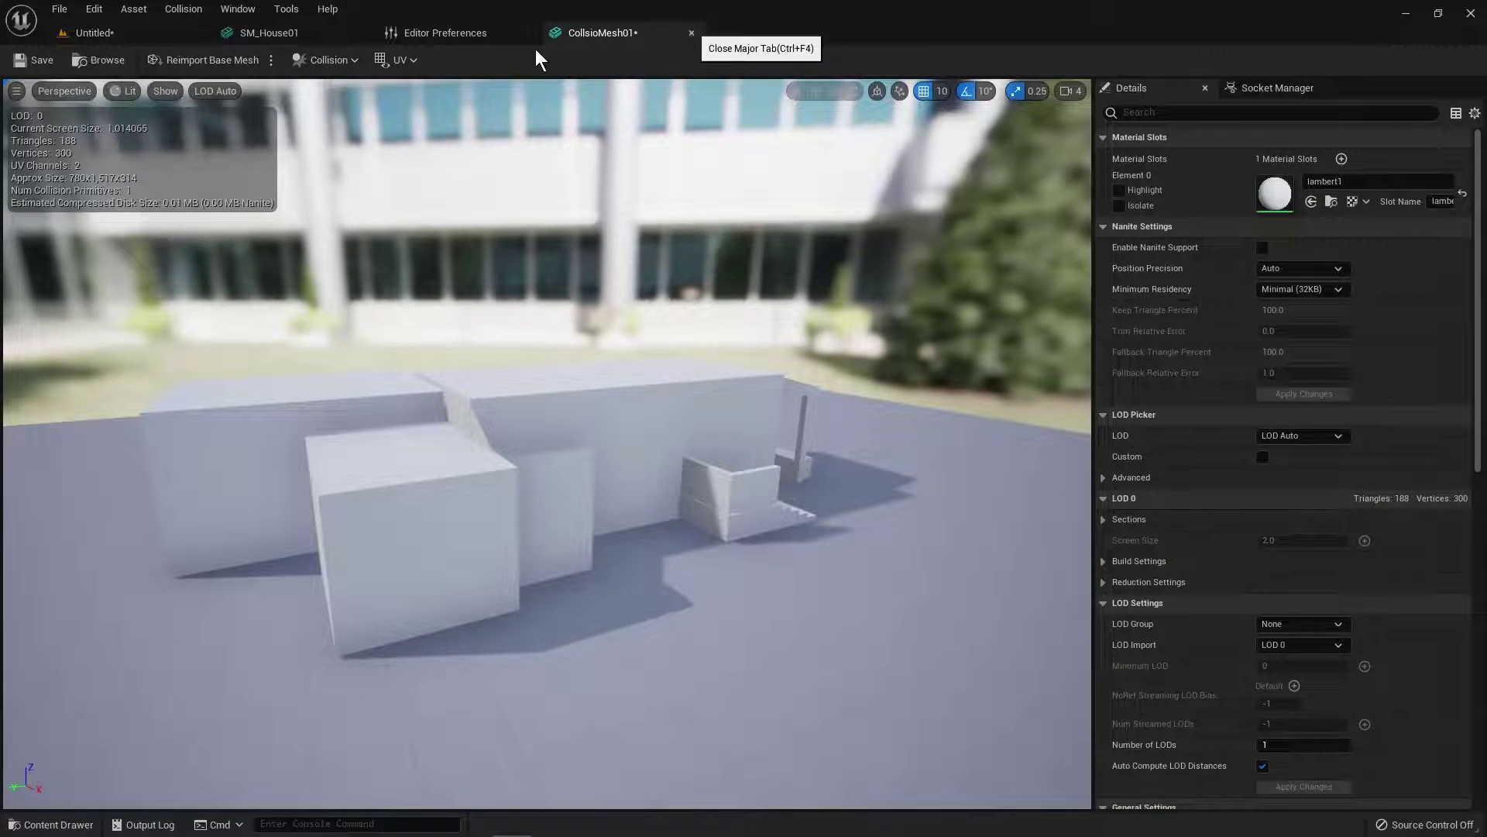
pyautogui.click(527, 32)
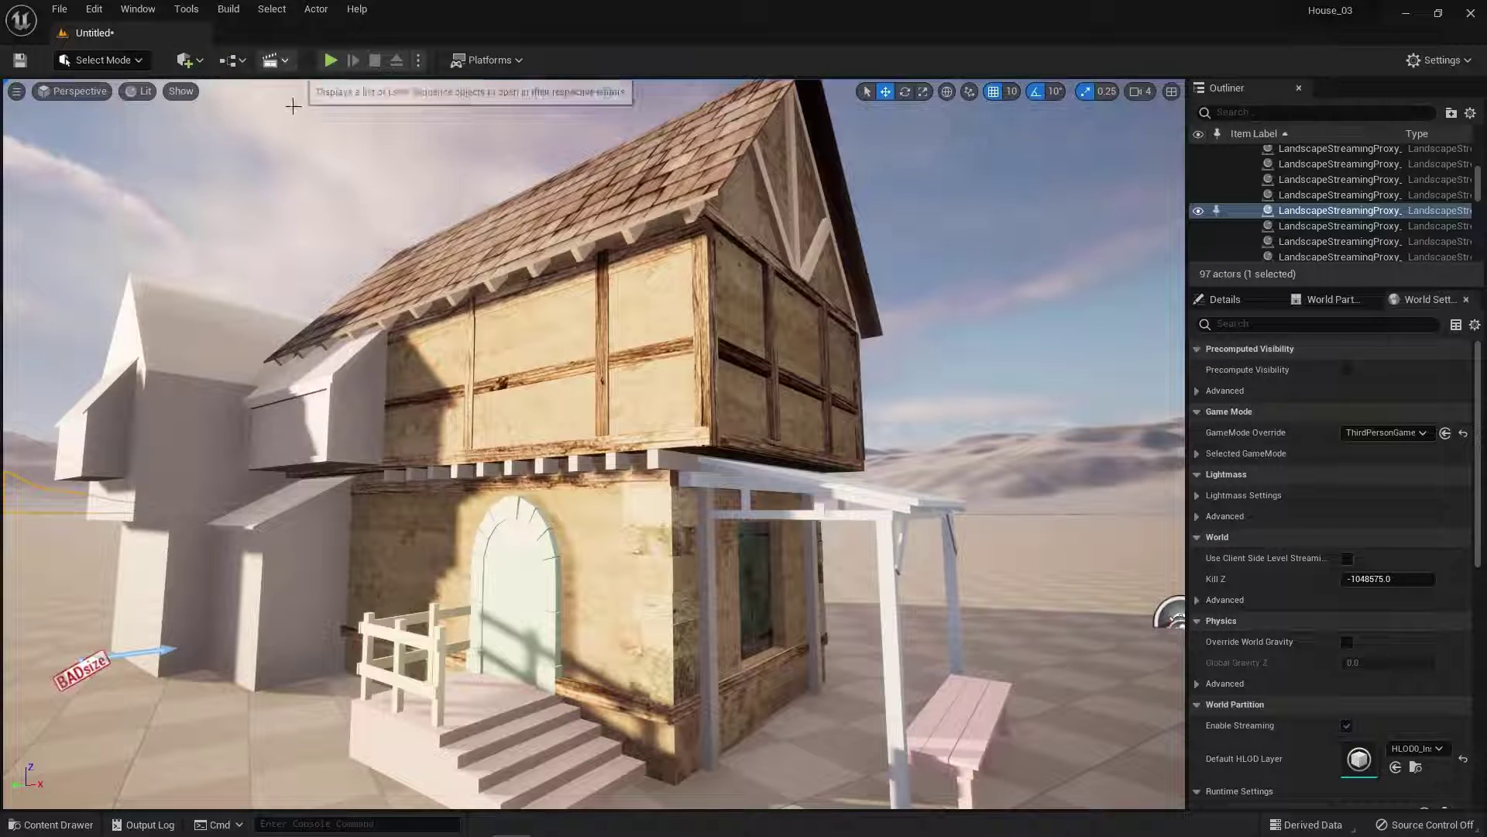
# Open the Door_01 material from the House folder and dock its editor beside the level in the main window.
pyautogui.click(68, 828)
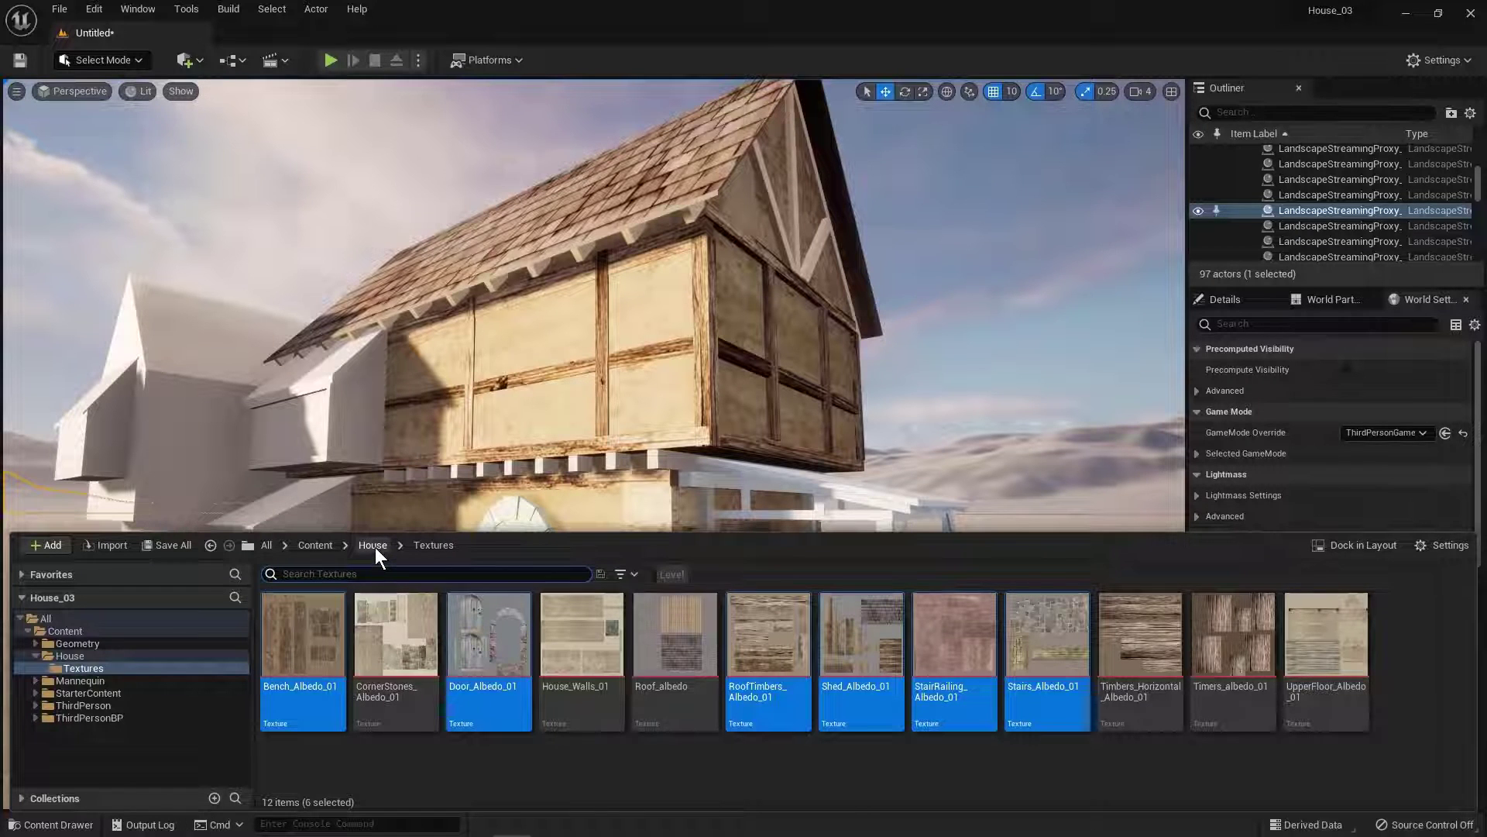
pyautogui.click(374, 545)
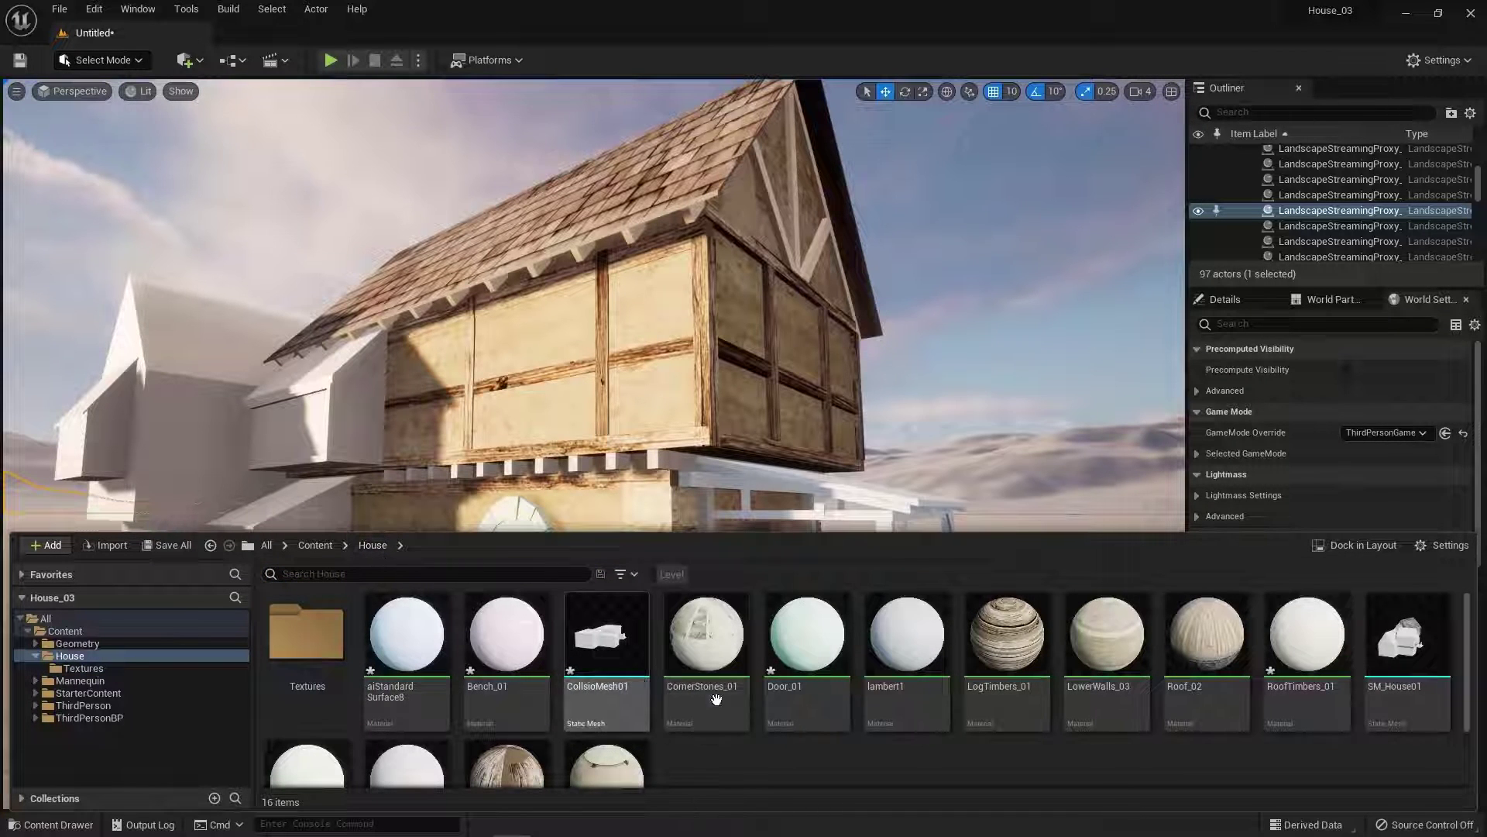
pyautogui.moveTo(807, 647)
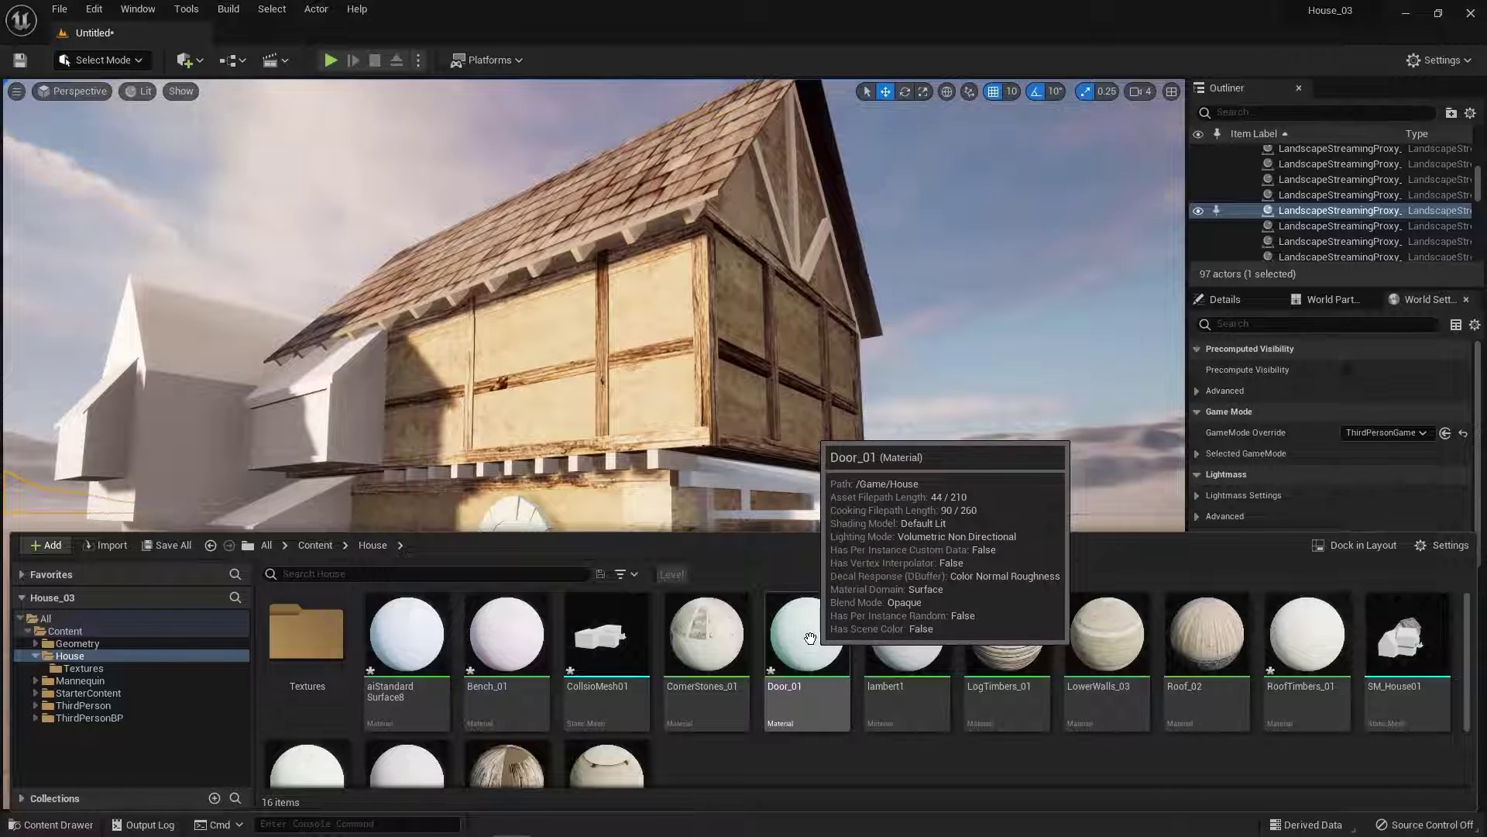
pyautogui.doubleClick(809, 648)
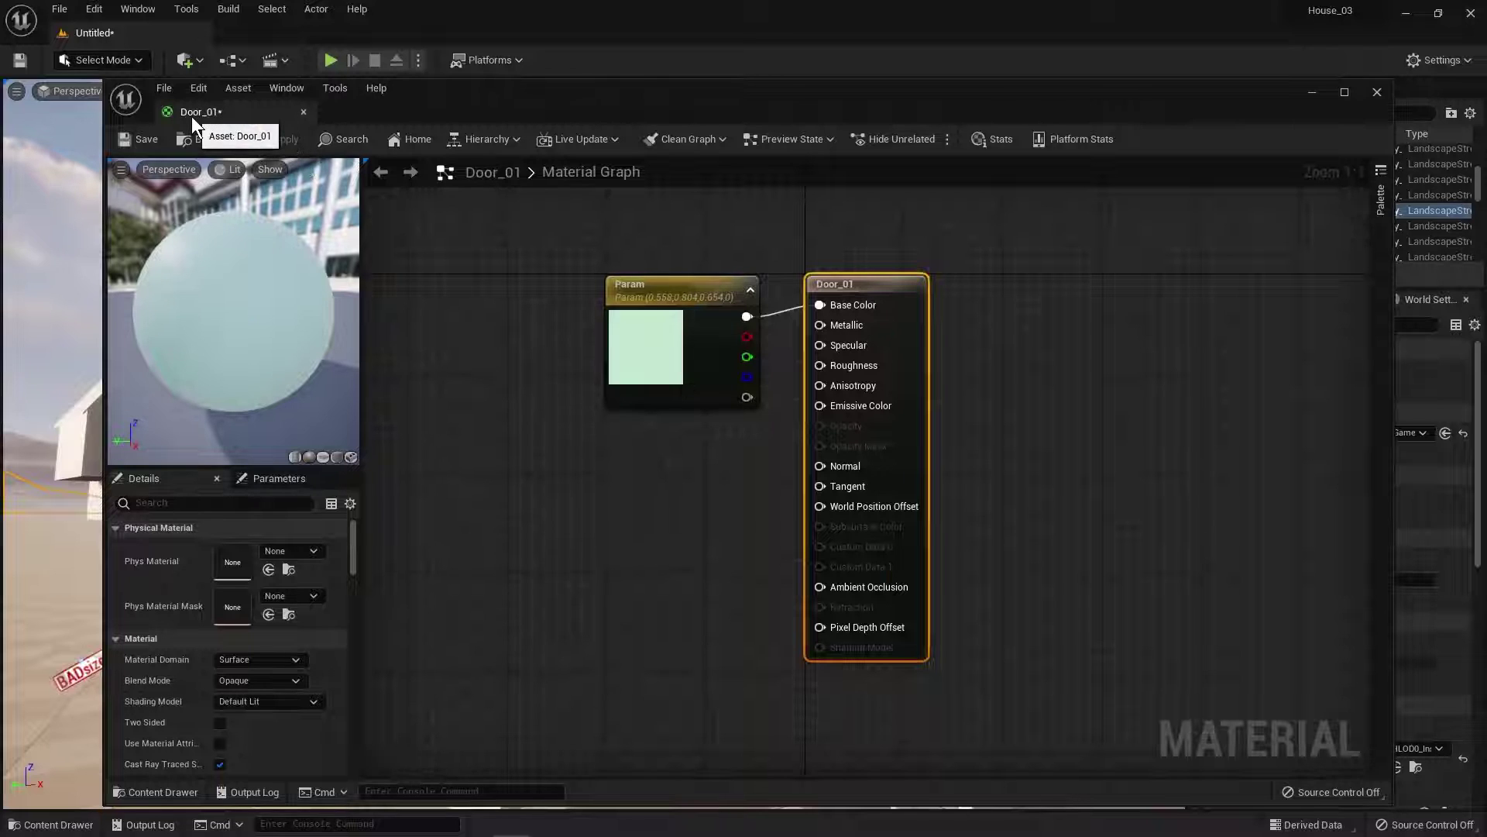
pyautogui.moveTo(193, 108); pyautogui.dragTo(192, 42)
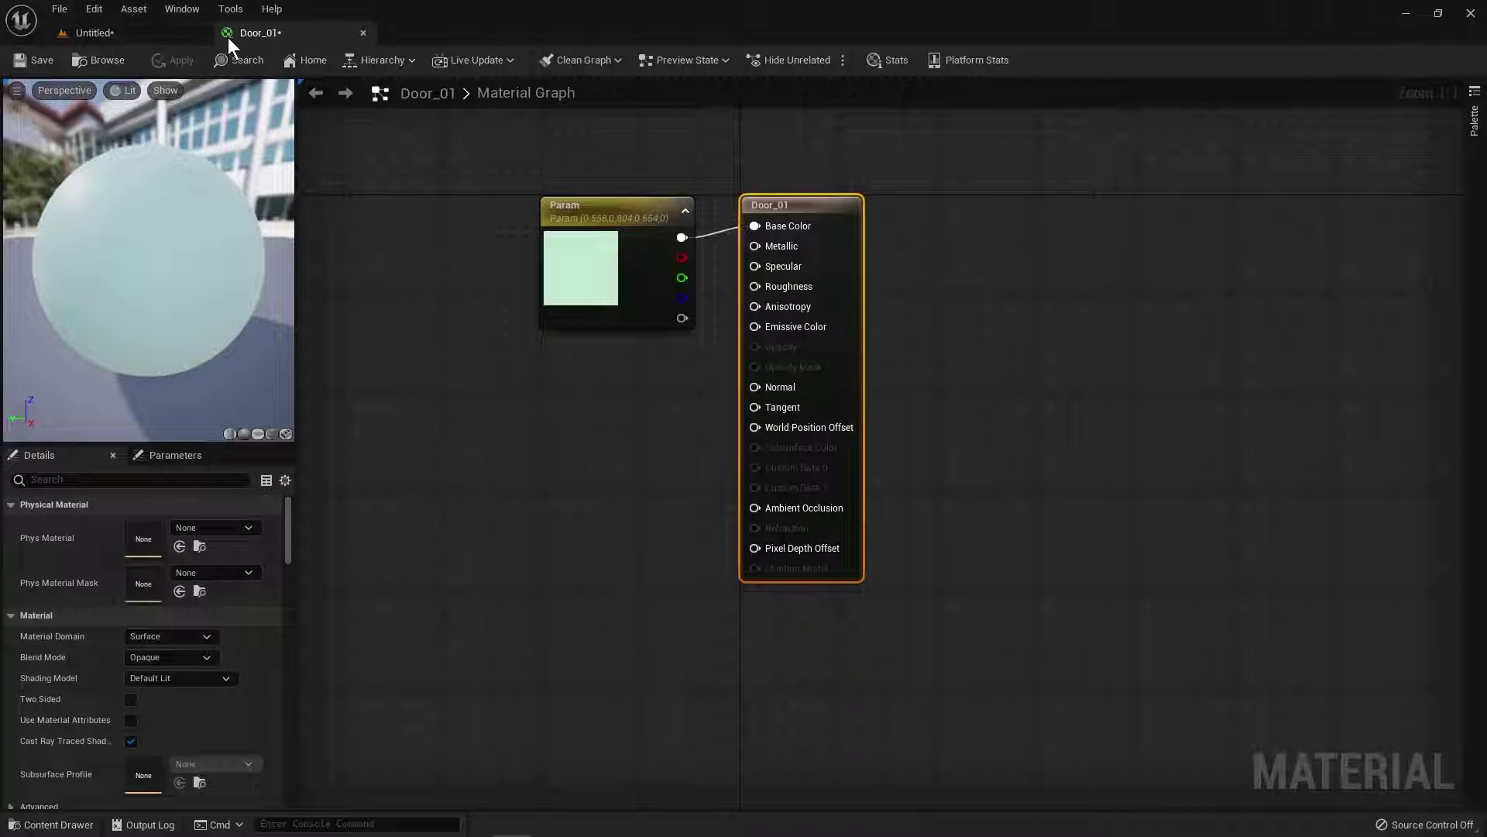
# Delete the Param colour node that feeds the Door_01 material's Base Color.
pyautogui.moveTo(614, 218); pyautogui.dragTo(531, 154)
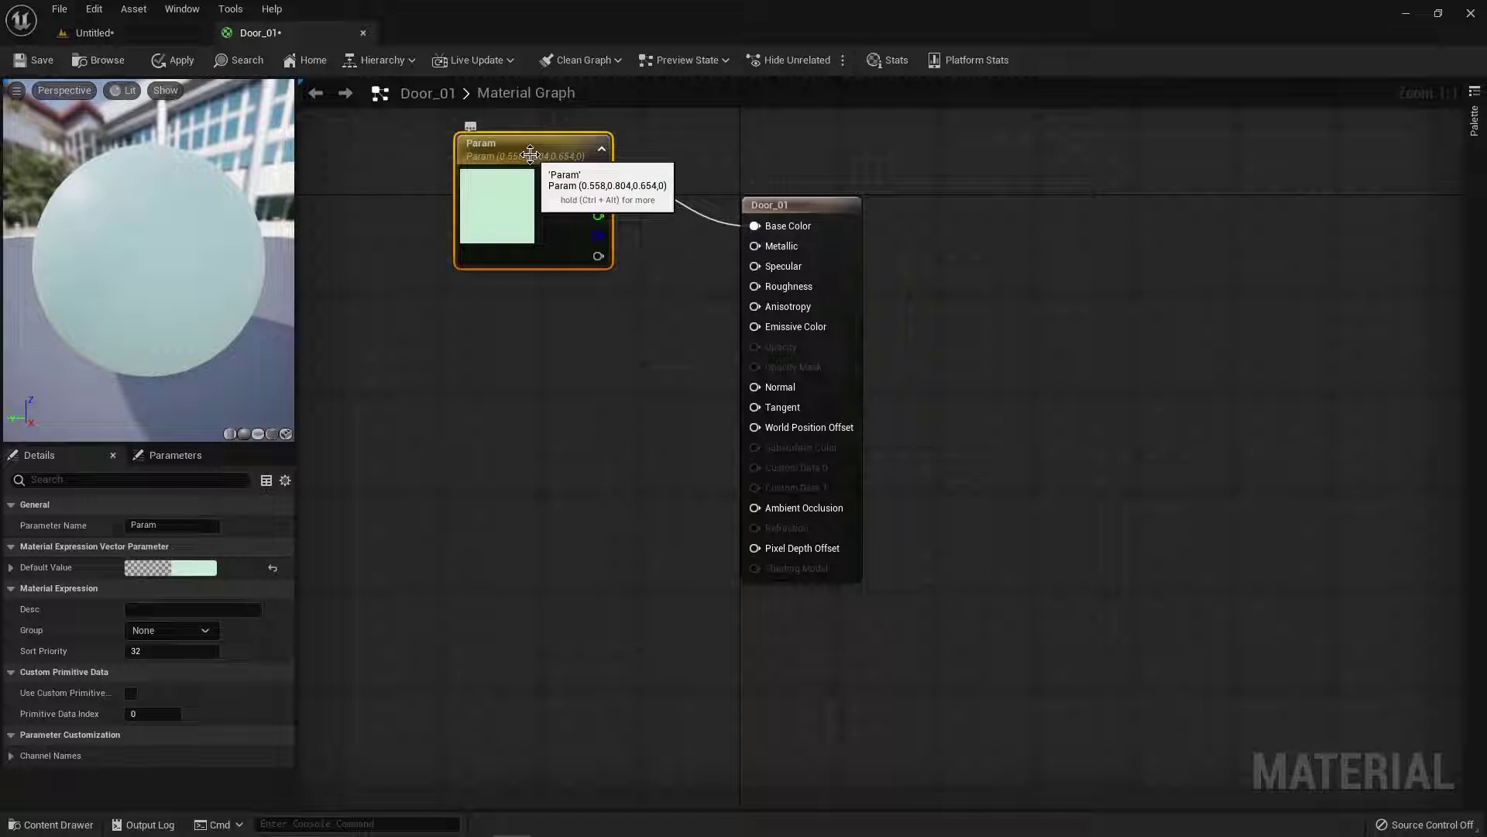
pyautogui.press('Delete')
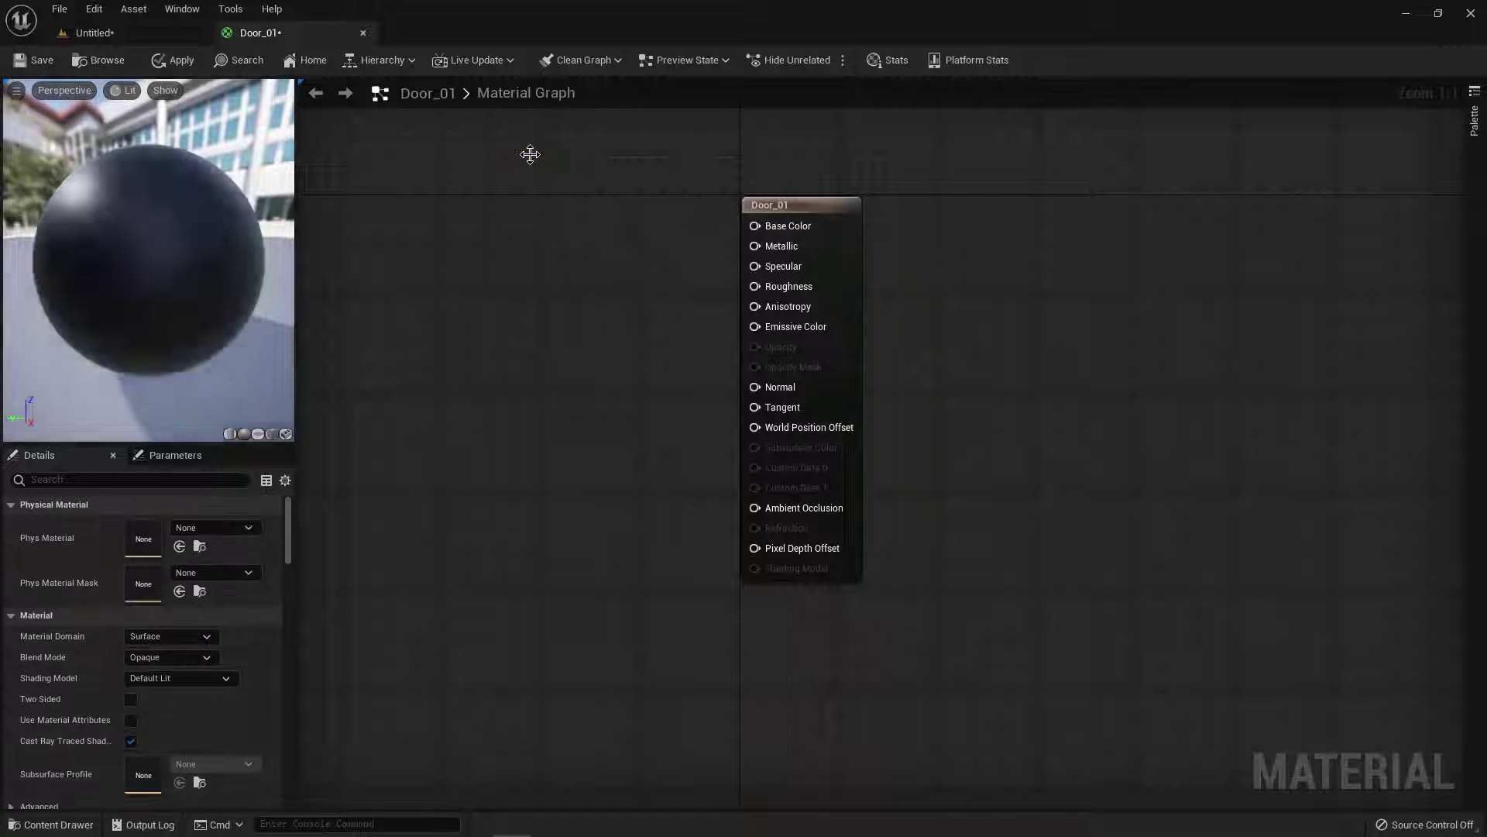
# Open the Textures folder inside the House folder from the level, and return to the Door_01 material graph.
pyautogui.click(95, 32)
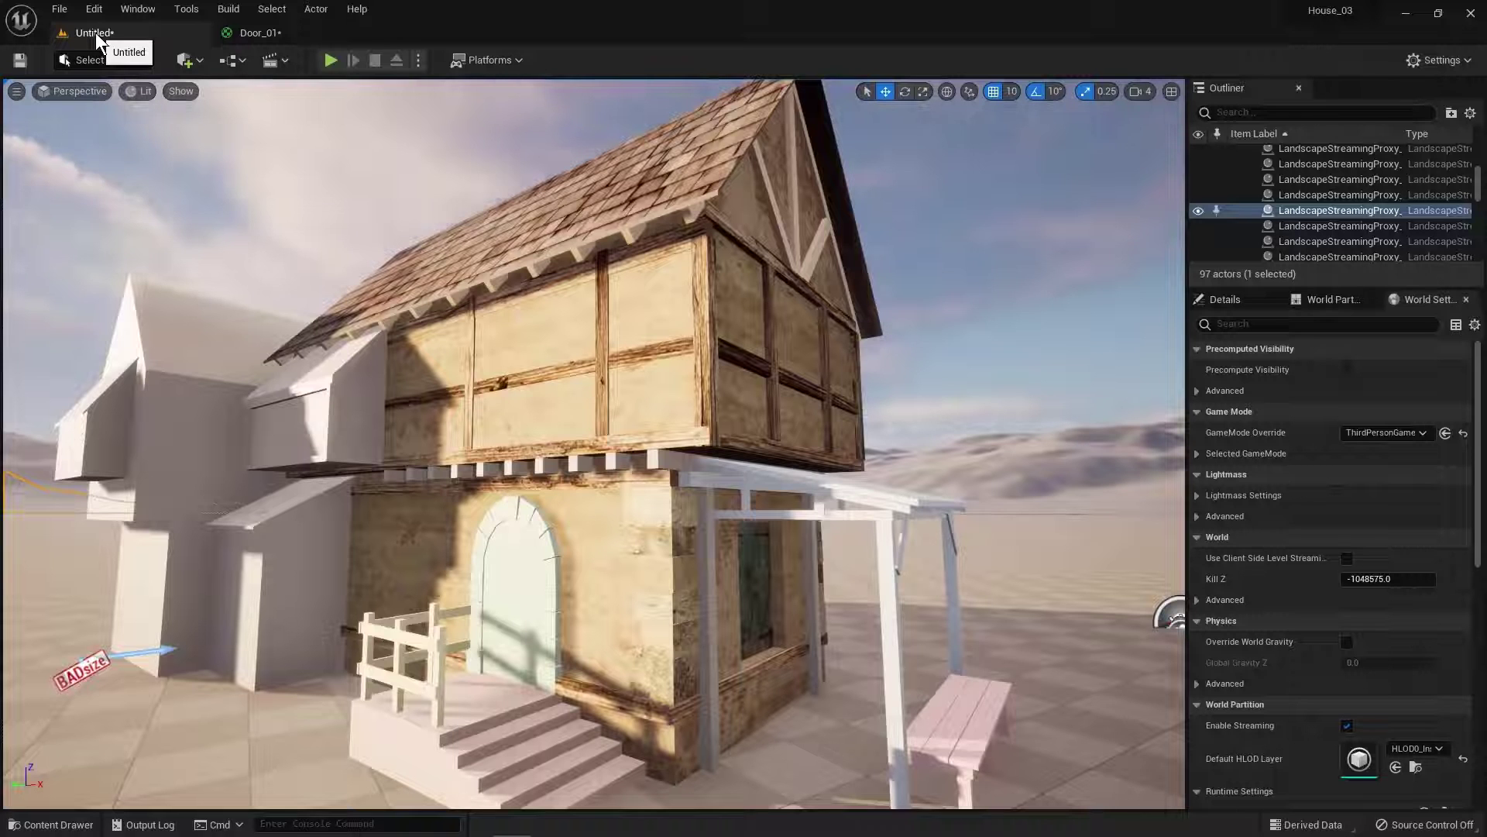
pyautogui.click(87, 822)
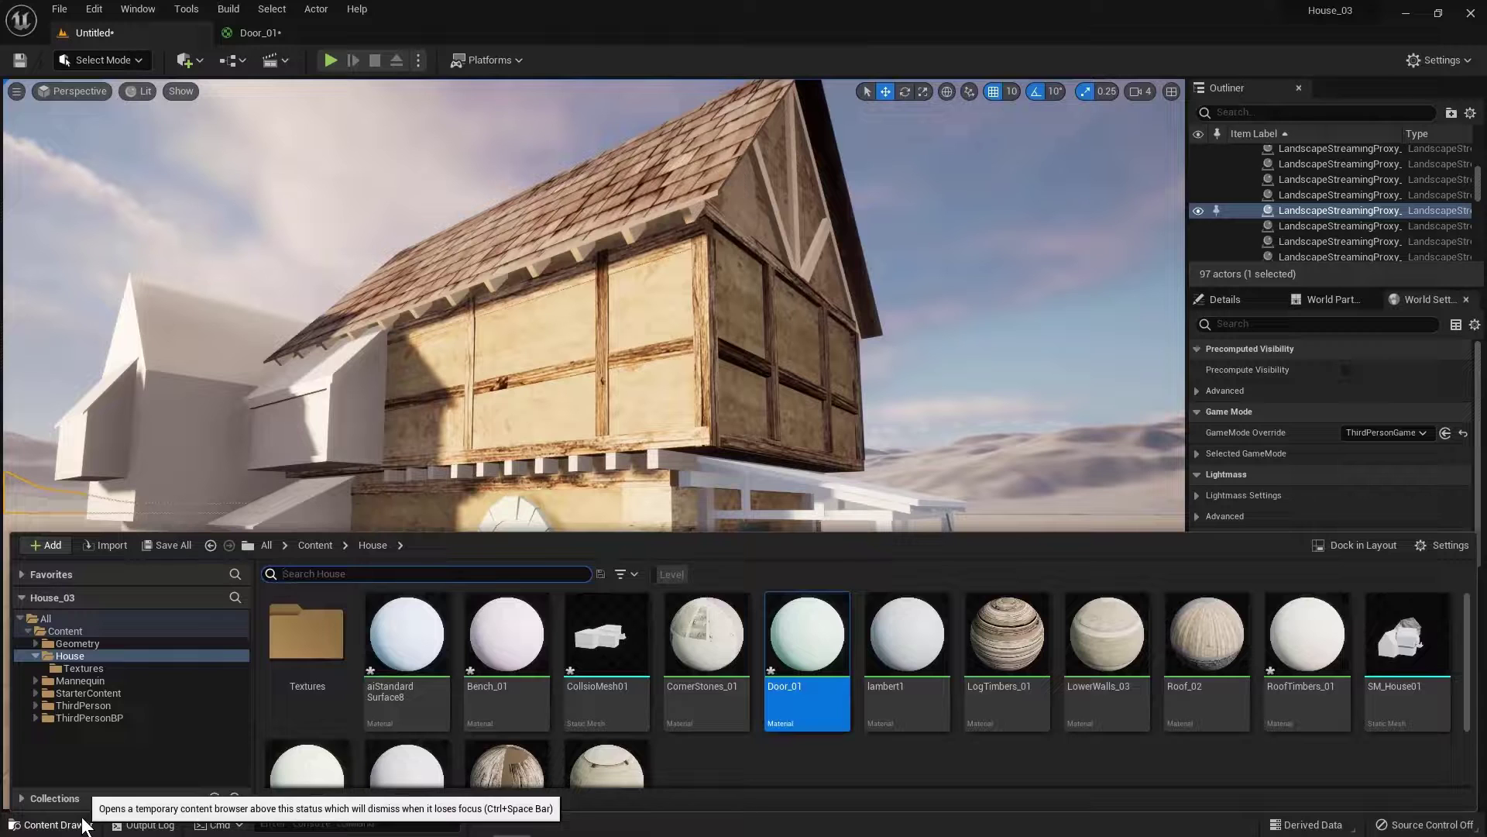
pyautogui.doubleClick(315, 637)
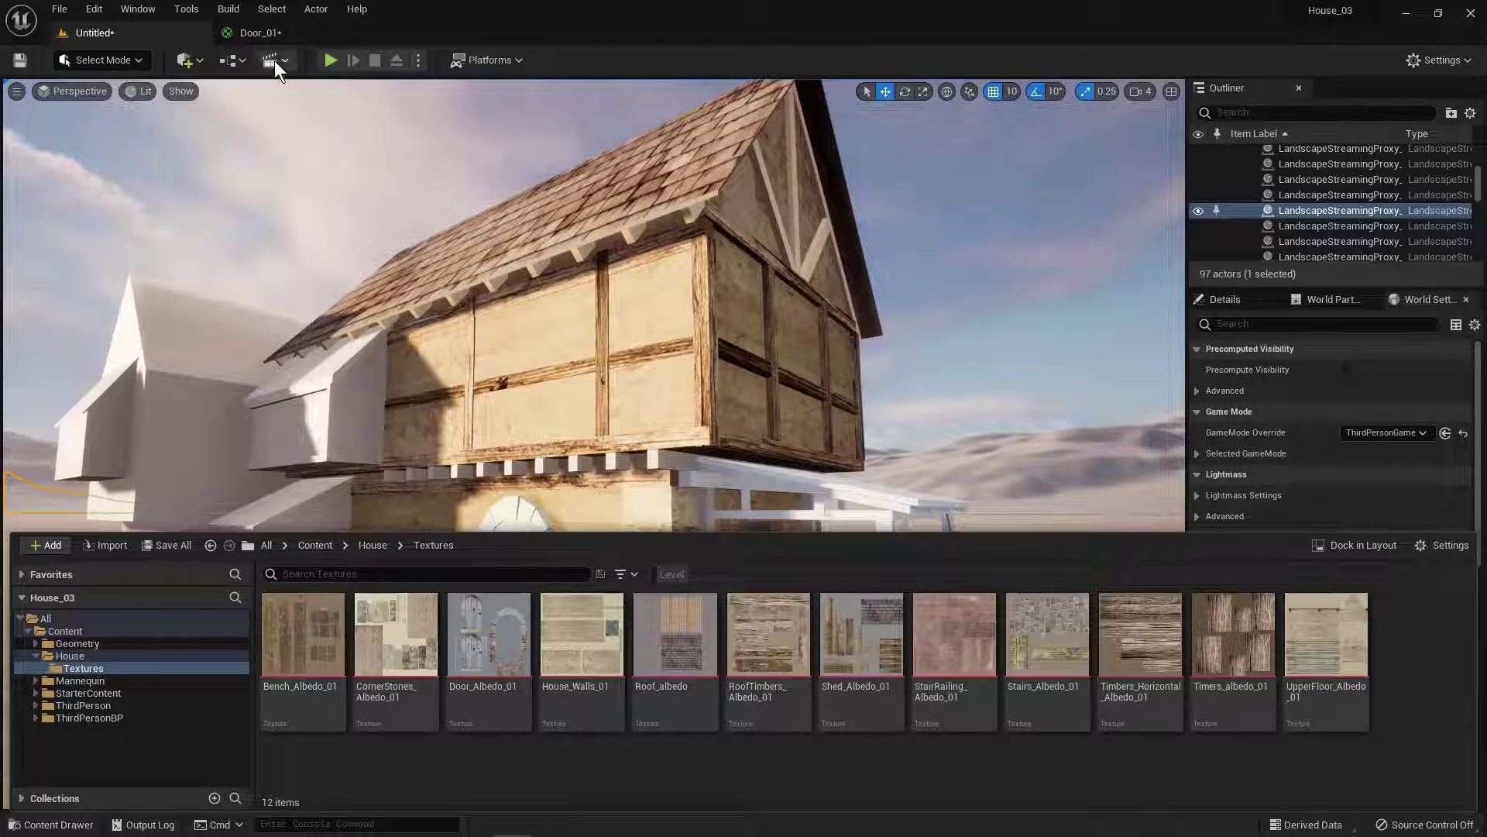
pyautogui.click(257, 32)
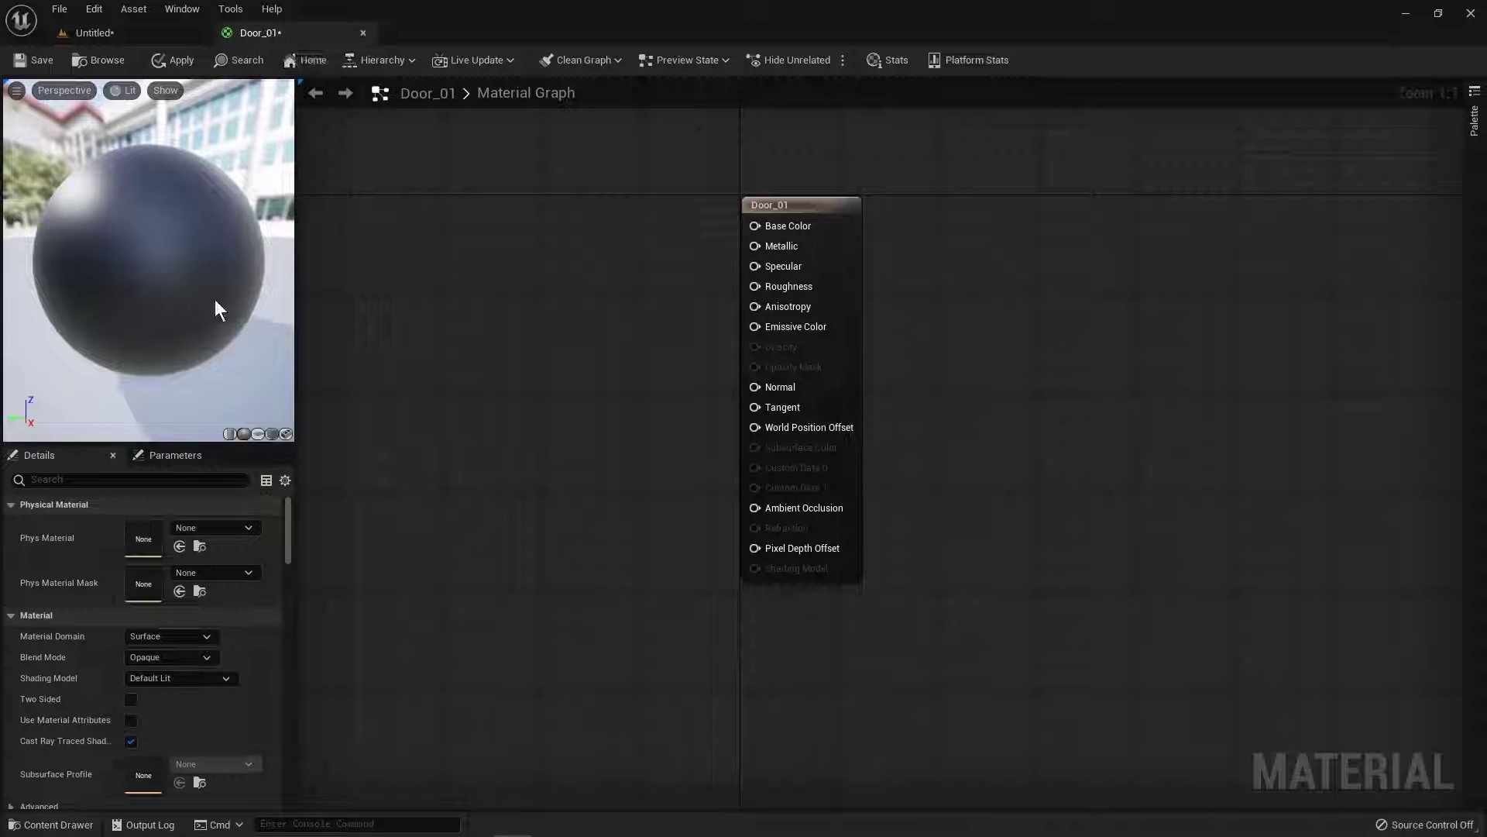
# Add the Door_Albedo_01 texture to the Door_01 graph as a Texture Sample and connect its RGB output to Base Color.
pyautogui.click(77, 825)
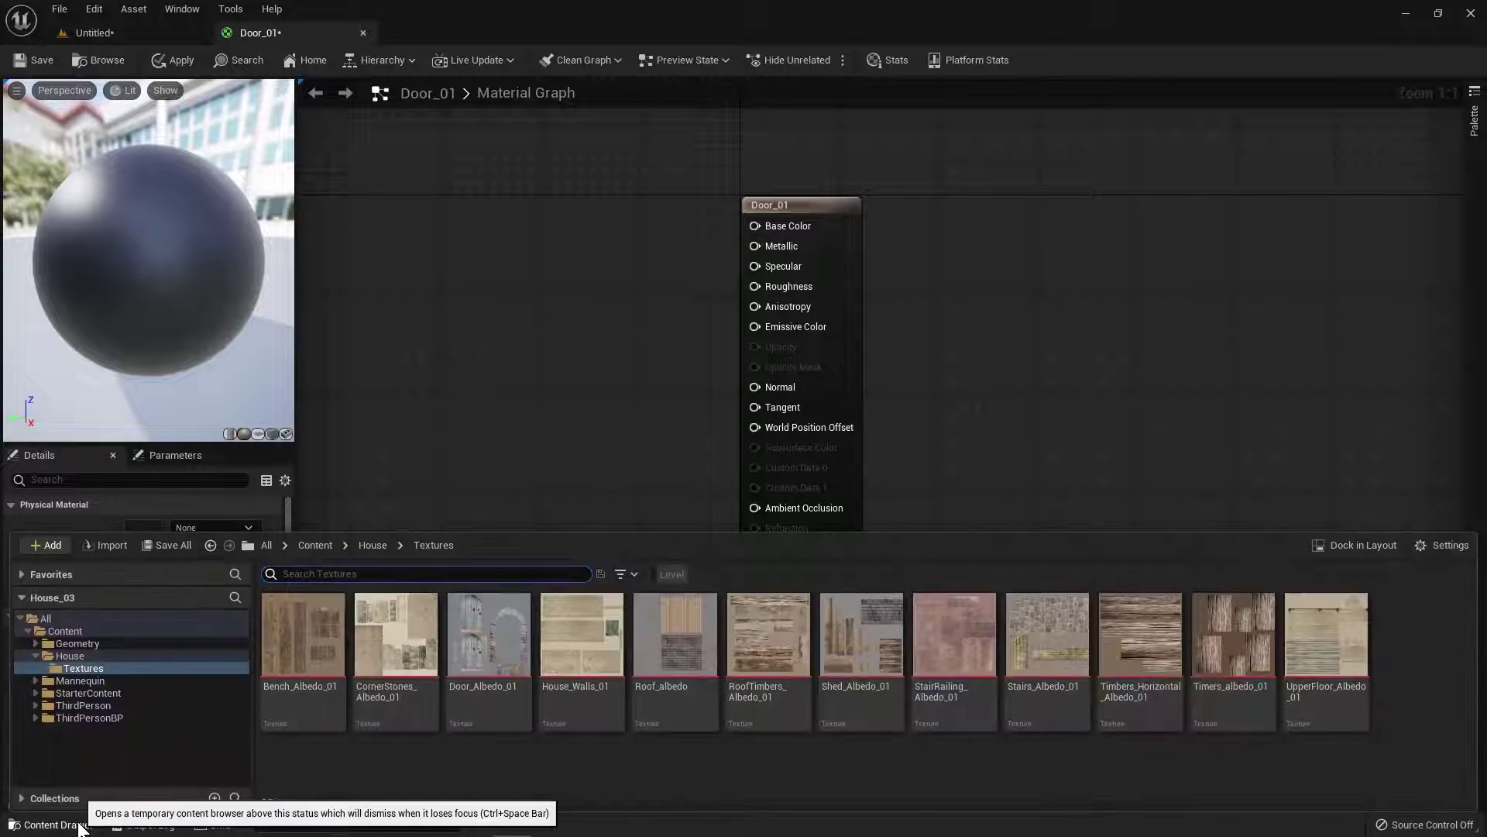
pyautogui.click(497, 651)
pyautogui.moveTo(497, 652); pyautogui.dragTo(561, 173)
pyautogui.moveTo(660, 202); pyautogui.dragTo(751, 226)
pyautogui.moveTo(588, 180); pyautogui.dragTo(589, 168)
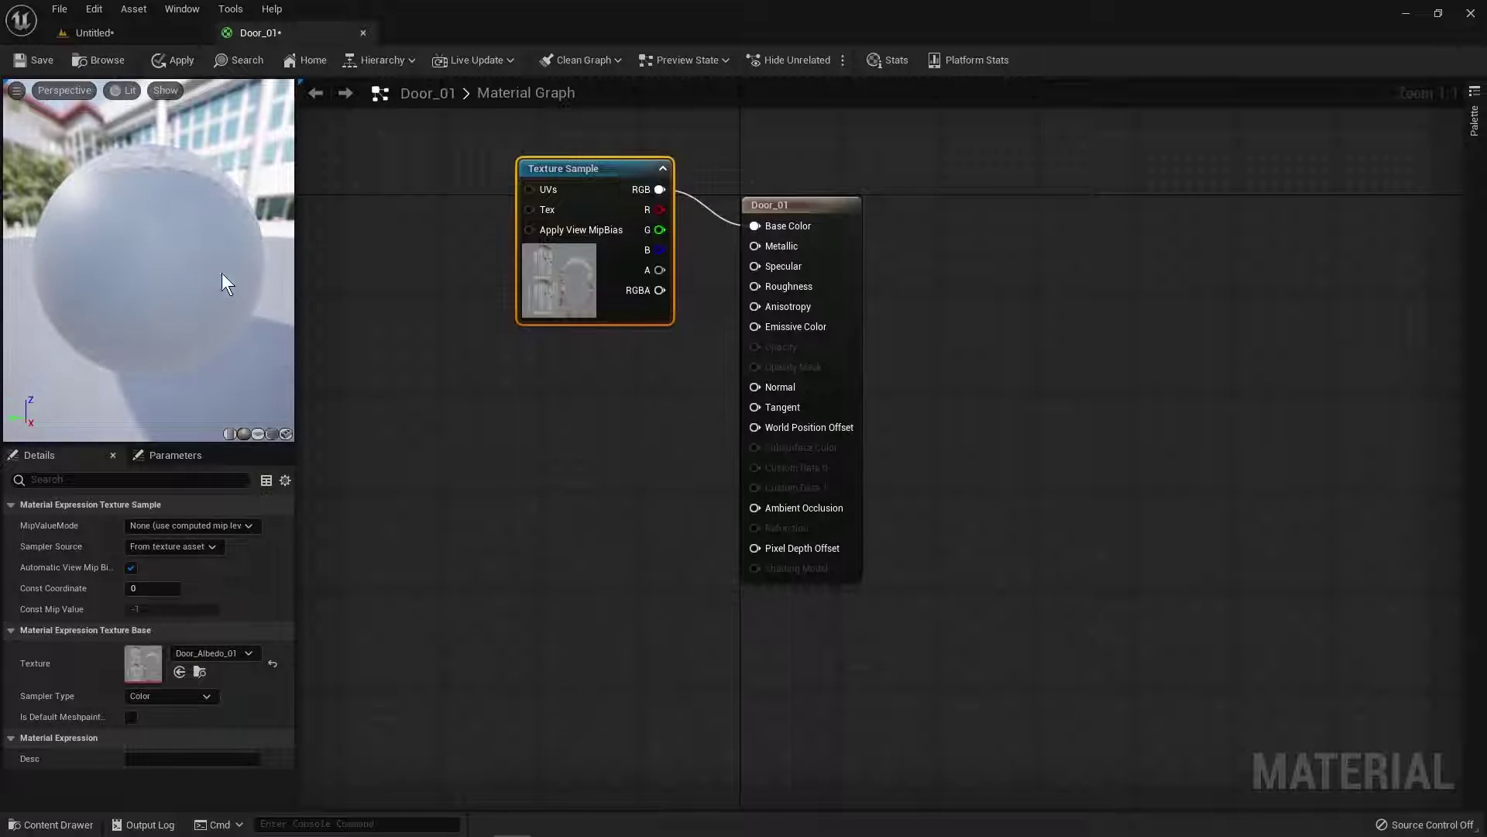
pyautogui.moveTo(217, 254)
pyautogui.mouseDown()
pyautogui.moveTo(286, 268)
pyautogui.moveTo(255, 287)
pyautogui.moveTo(271, 279)
pyautogui.moveTo(224, 234)
pyautogui.moveTo(196, 235)
pyautogui.mouseUp()
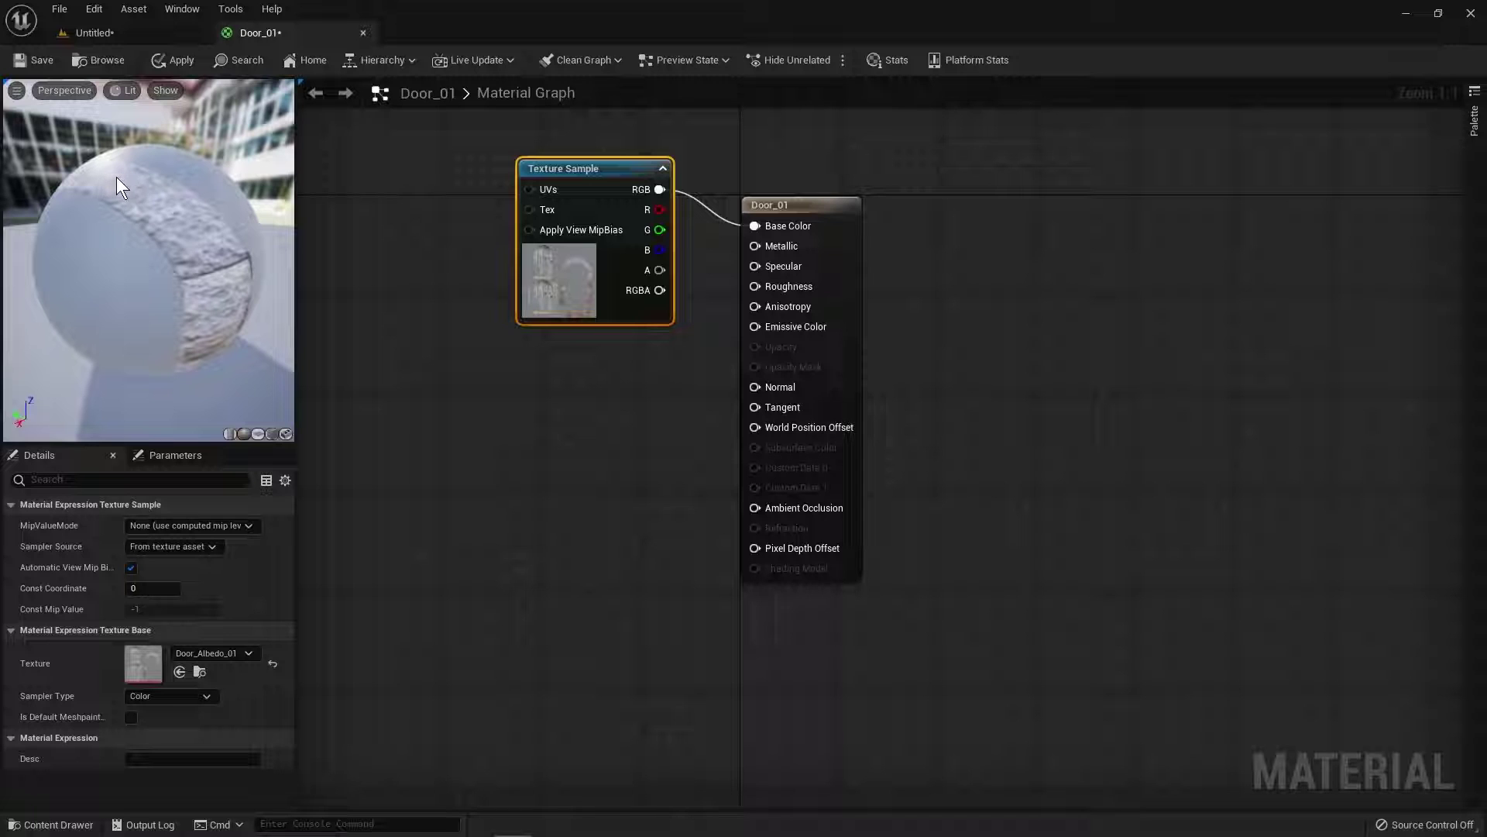
pyautogui.moveTo(582, 170); pyautogui.dragTo(533, 133)
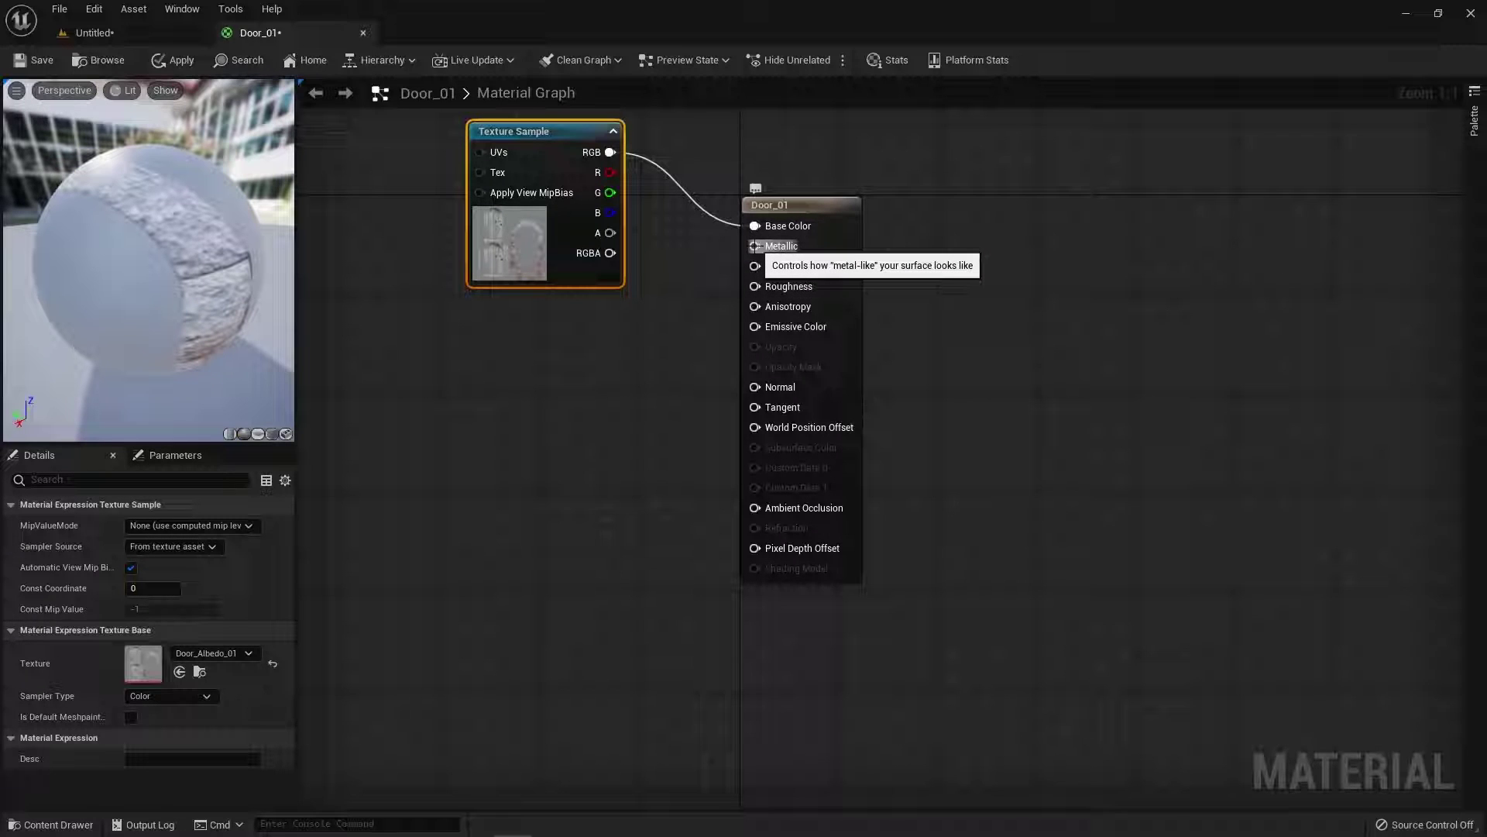
# Add a Constant node with value 0 feeding the Metallic input and place it just below the Texture Sample.
pyautogui.moveTo(756, 246); pyautogui.dragTo(615, 366)
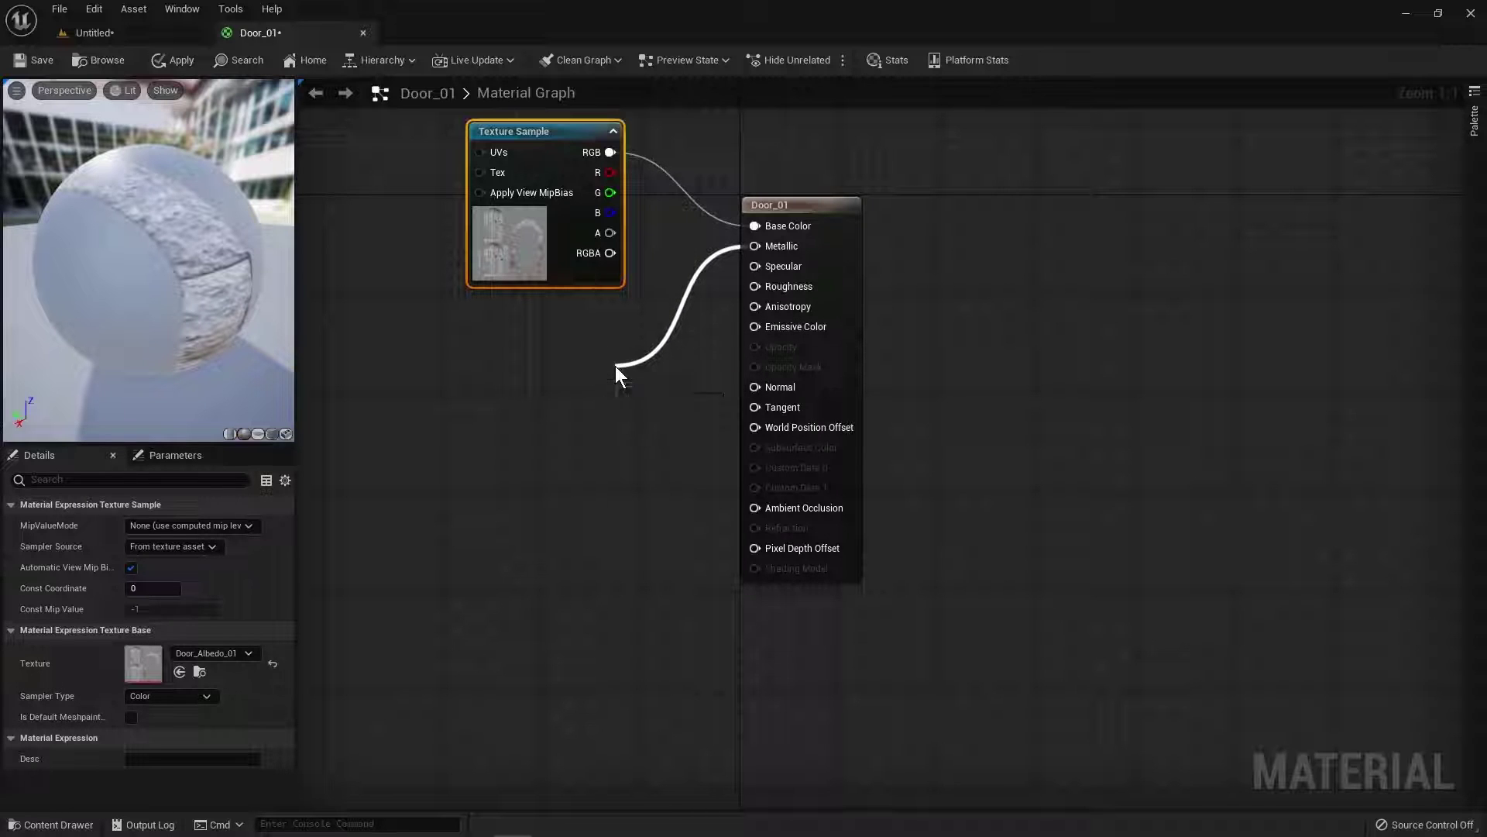
pyautogui.write('cons')
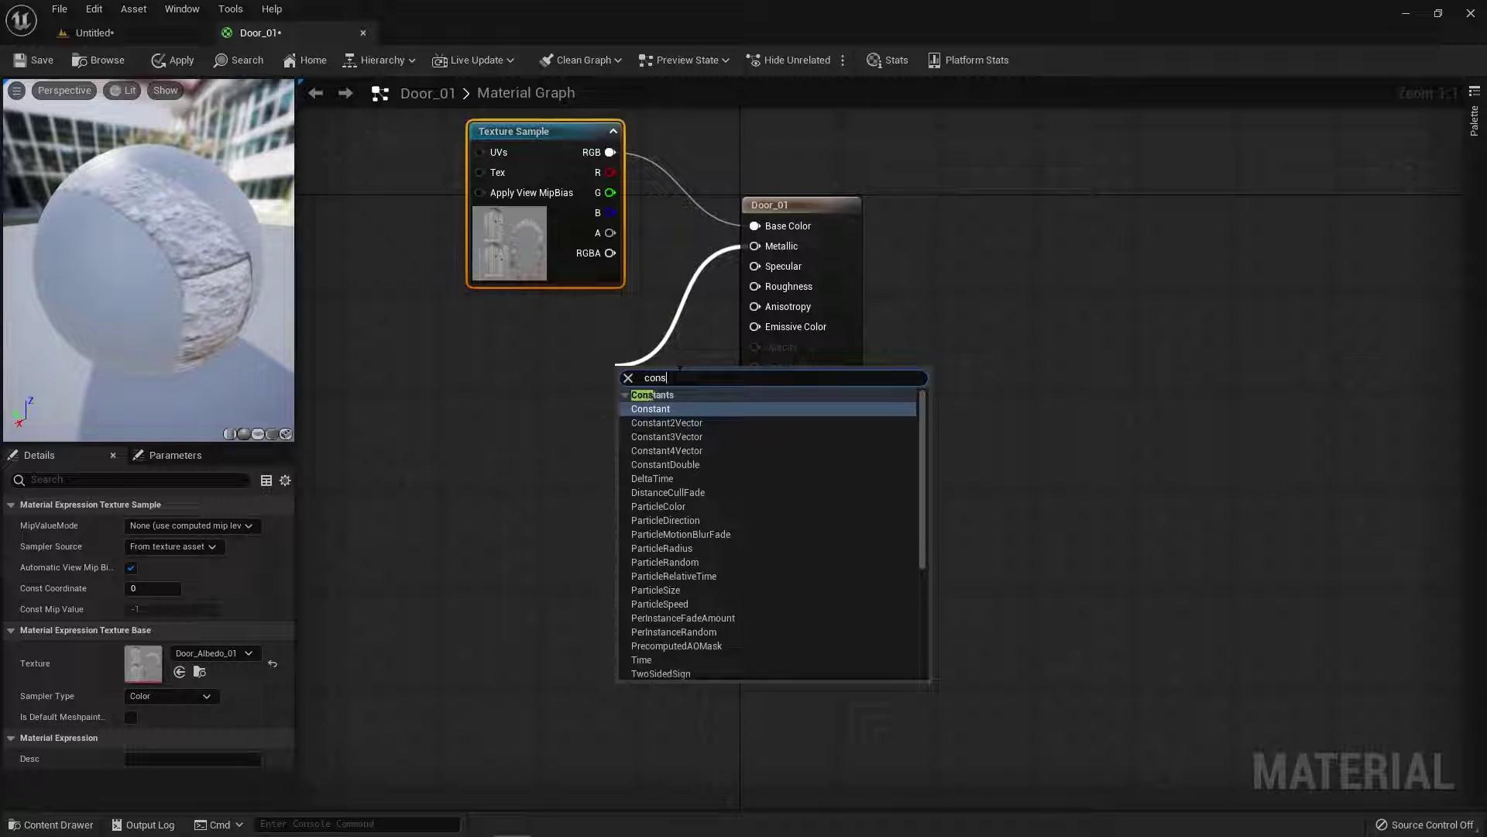
pyautogui.click(681, 409)
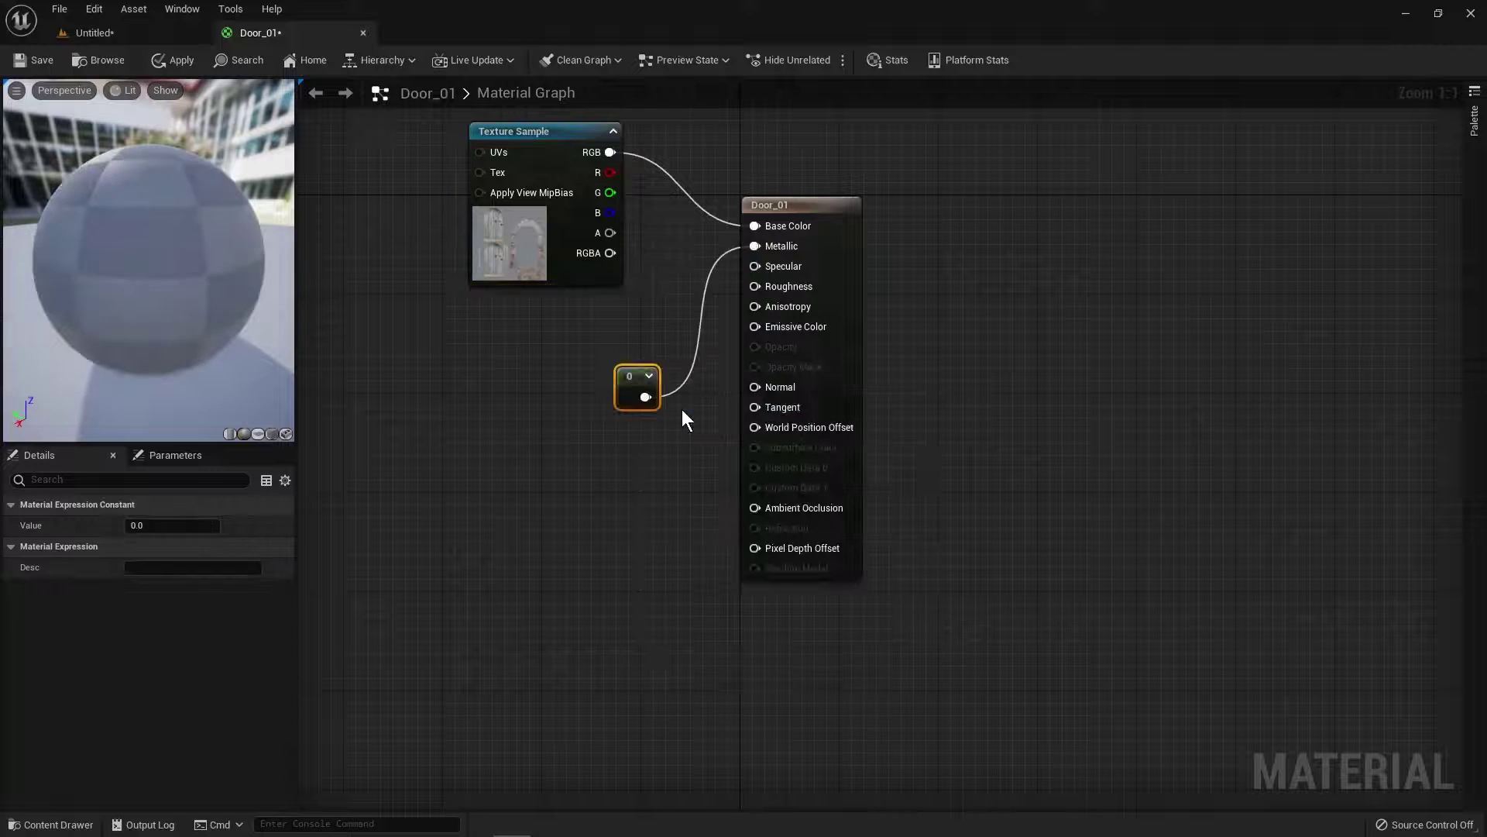
pyautogui.moveTo(628, 375); pyautogui.dragTo(592, 316)
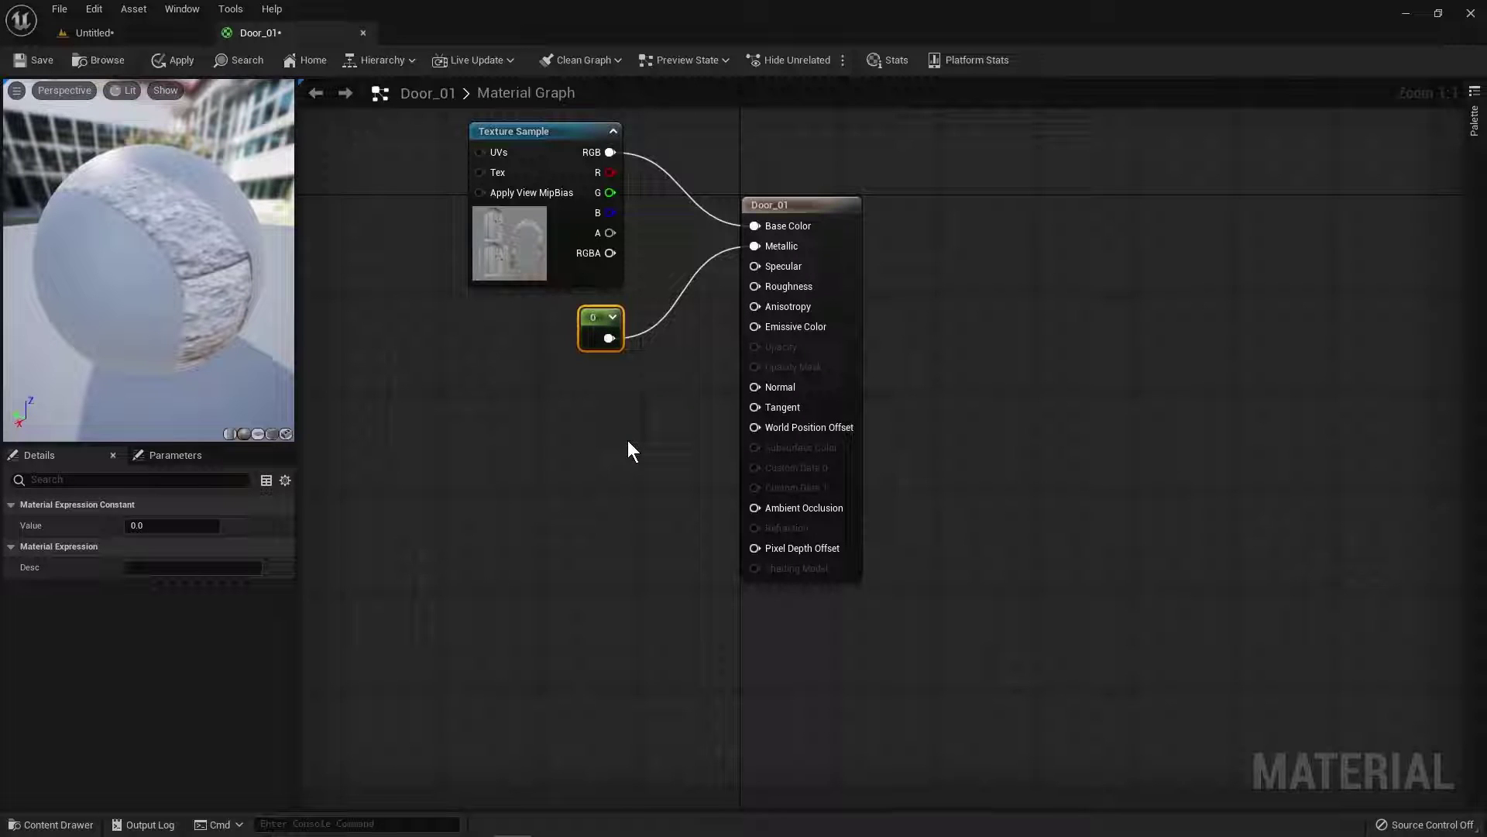
# Duplicate the Constant node twice, stack the copies below it, and connect them to the Specular and Roughness inputs.
pyautogui.hotkey('ctrl', 'd')
pyautogui.hotkey('ctrl', 'd')
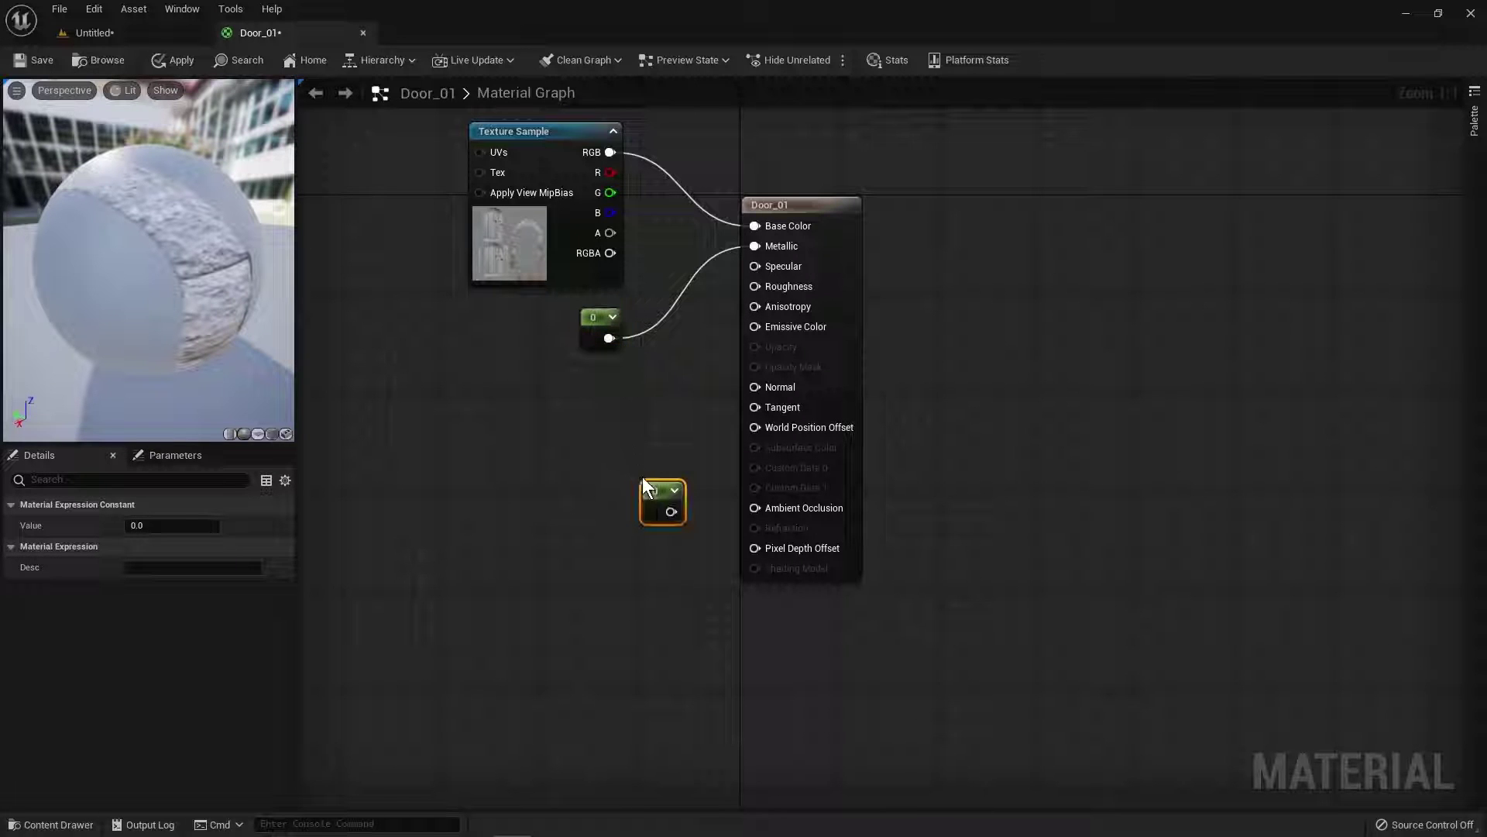
pyautogui.moveTo(659, 492); pyautogui.dragTo(598, 369)
pyautogui.moveTo(696, 517); pyautogui.dragTo(765, 266)
pyautogui.click(598, 371)
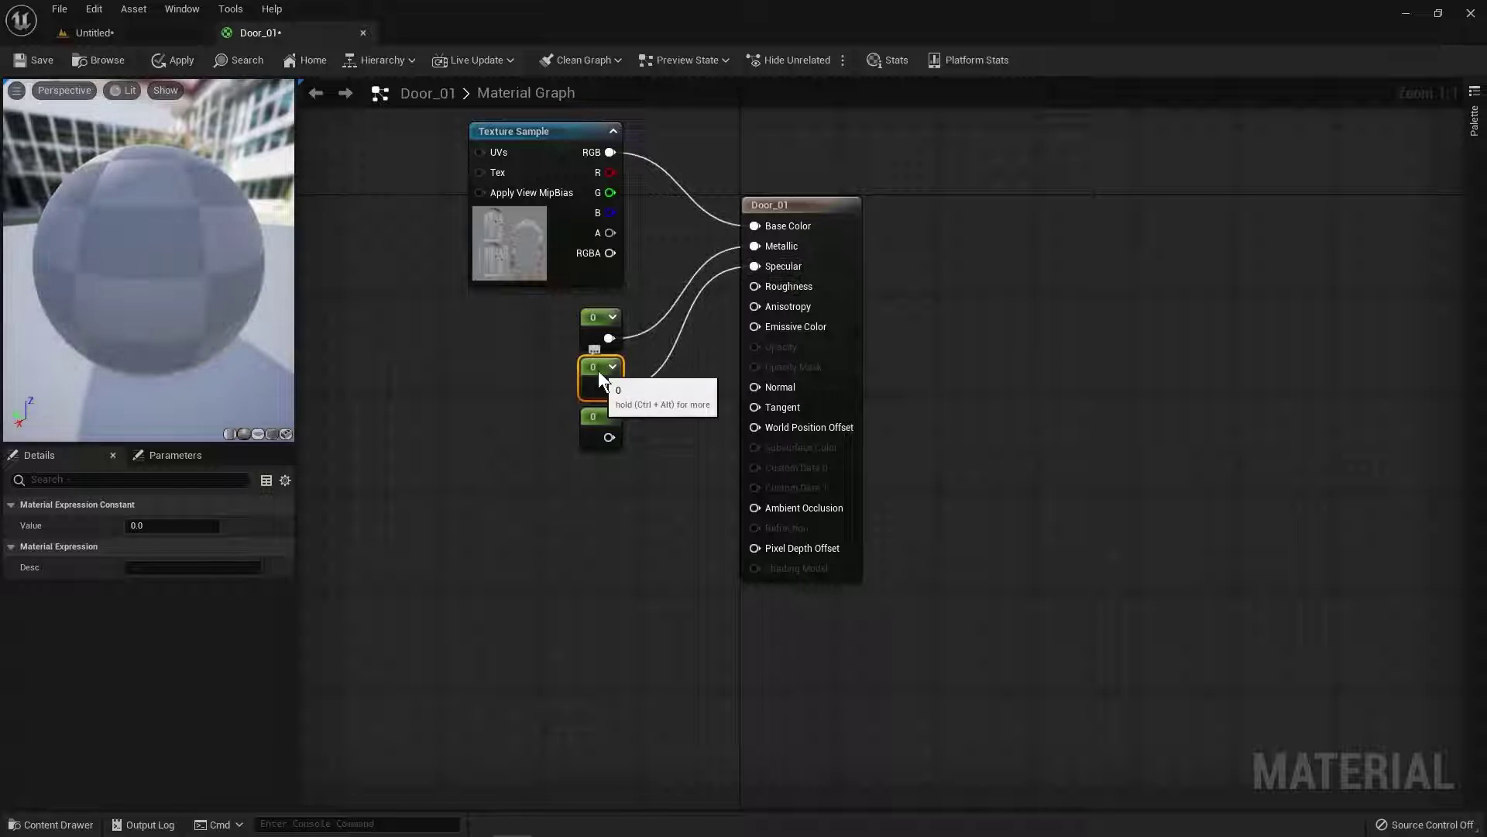
pyautogui.click(599, 424)
pyautogui.moveTo(609, 437); pyautogui.dragTo(767, 282)
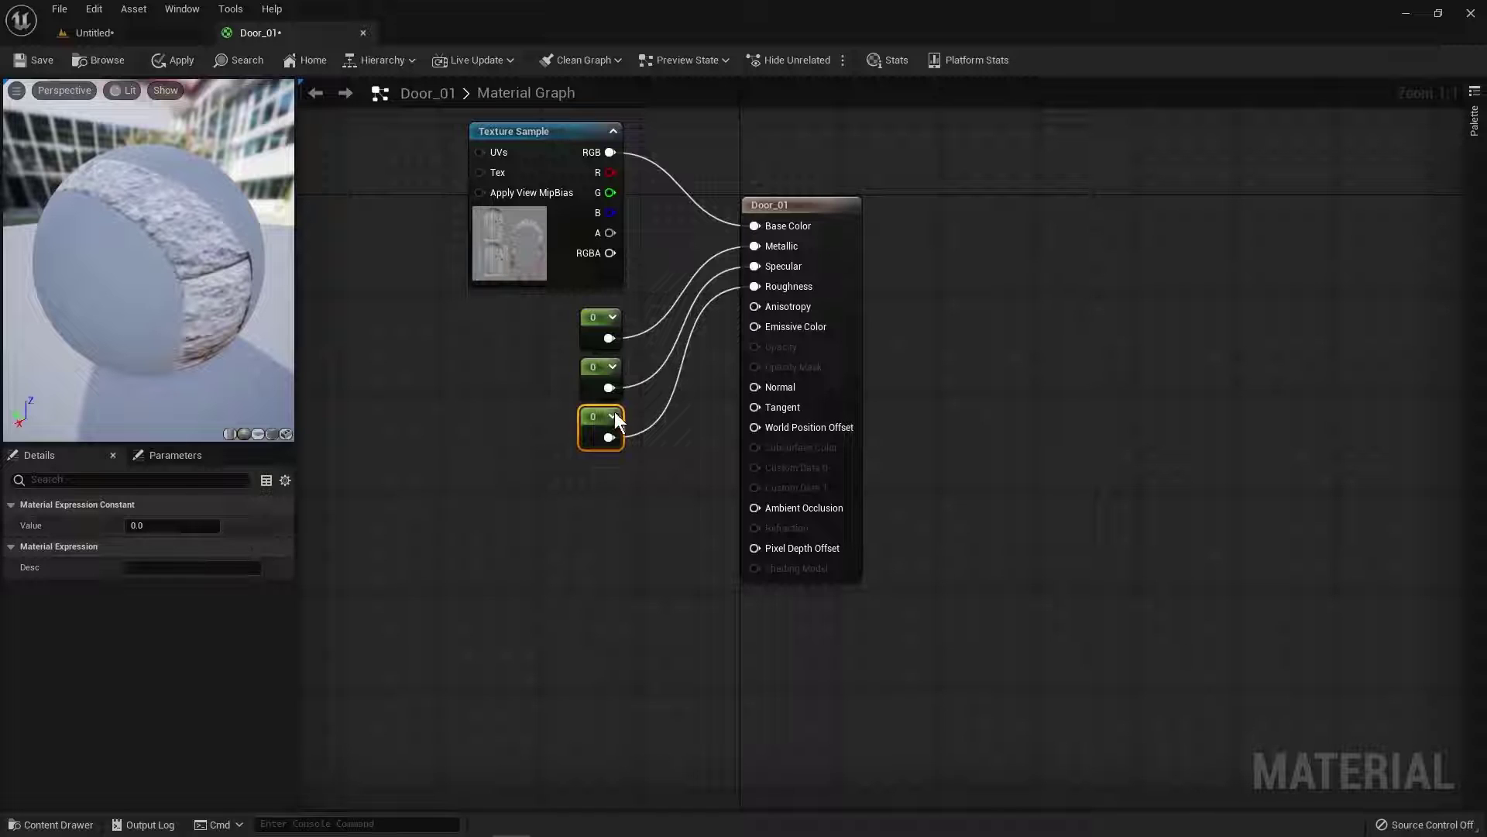
# Set the Roughness constant to 1.0 and save the Door_01 material.
pyautogui.click(175, 527)
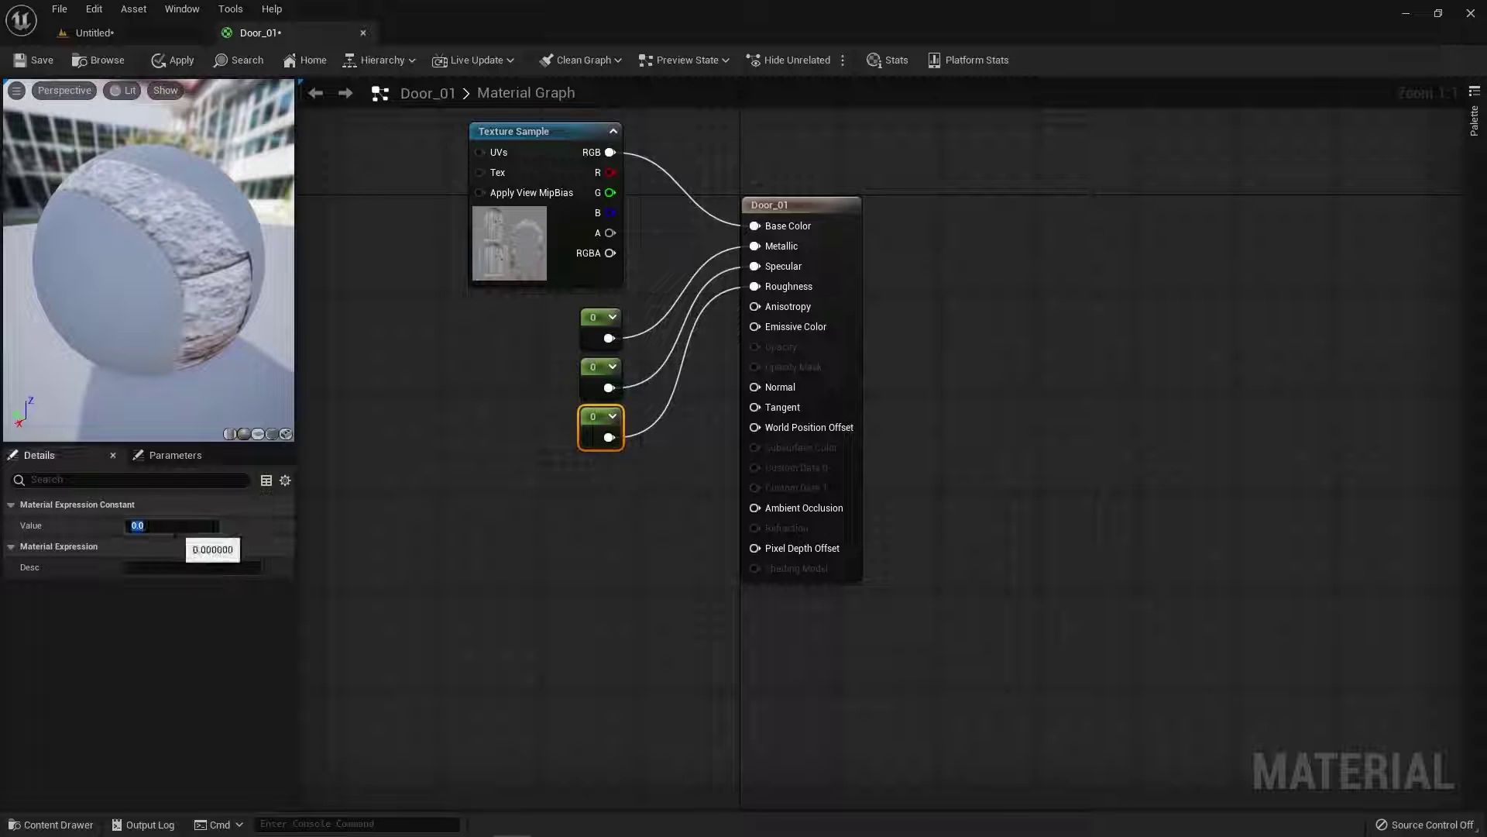
pyautogui.write('10')
pyautogui.press('Return')
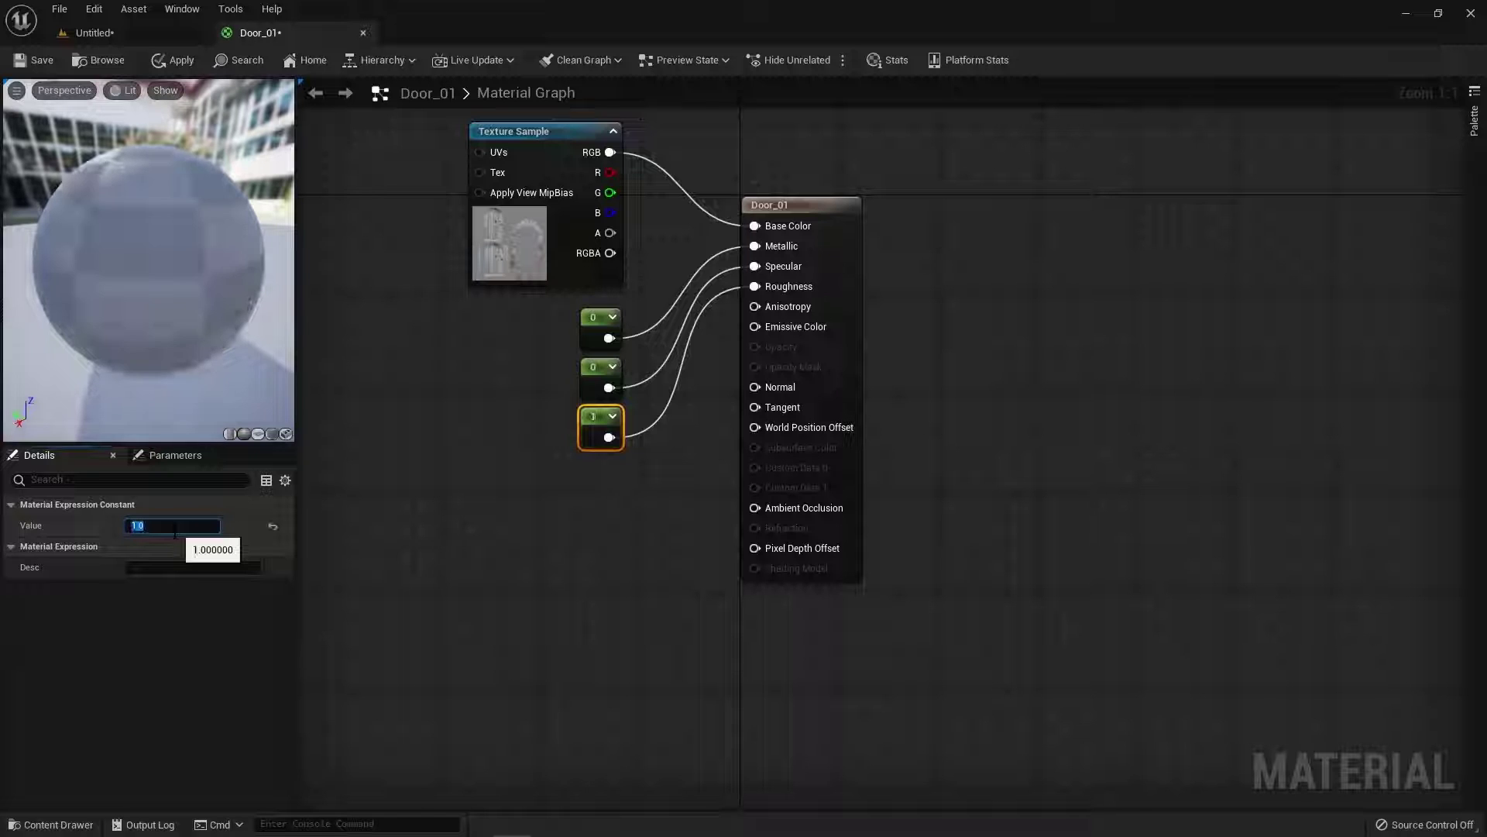
pyautogui.click(406, 383)
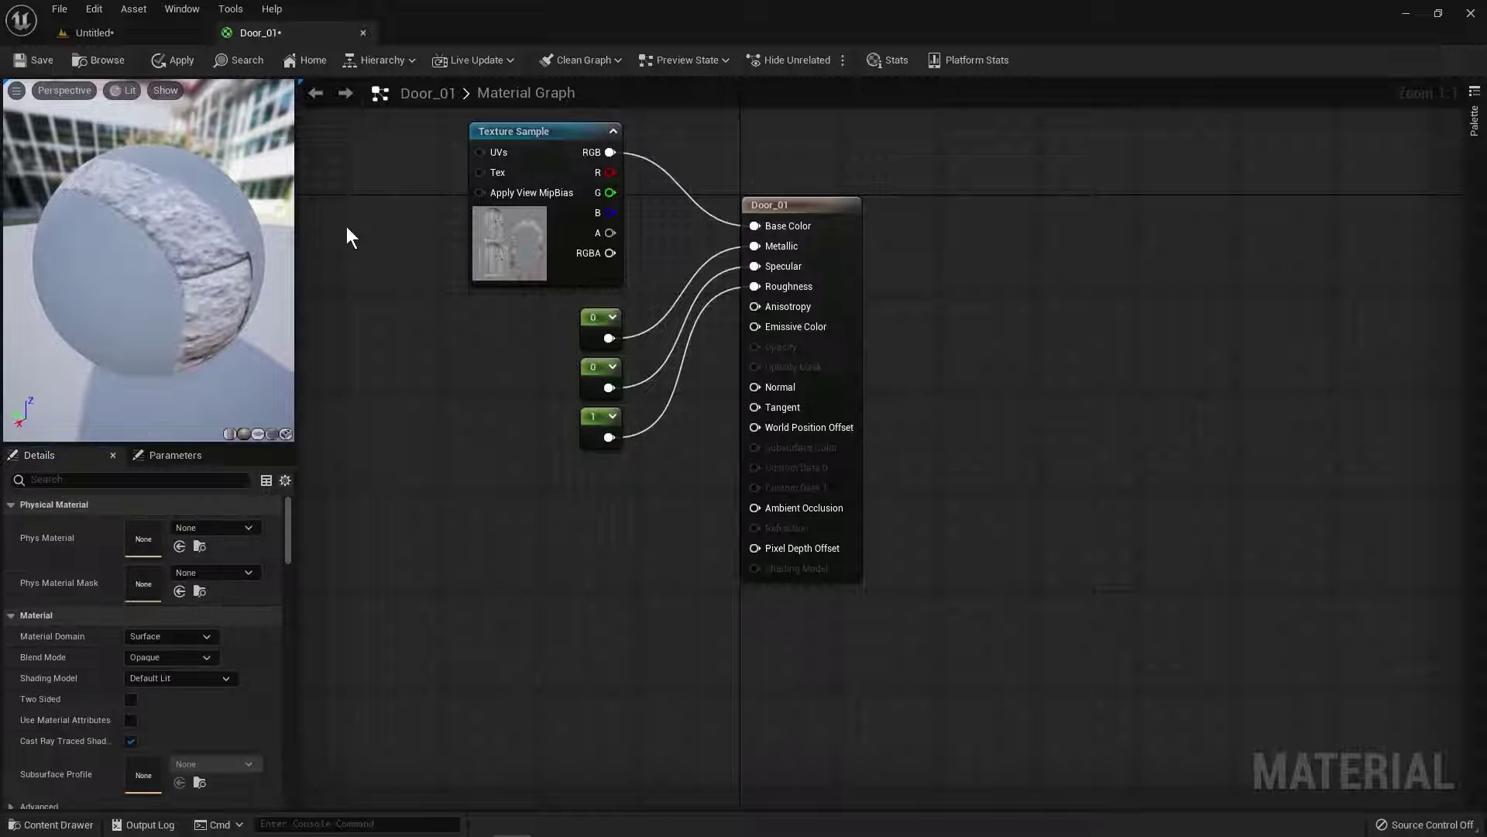
pyautogui.click(23, 60)
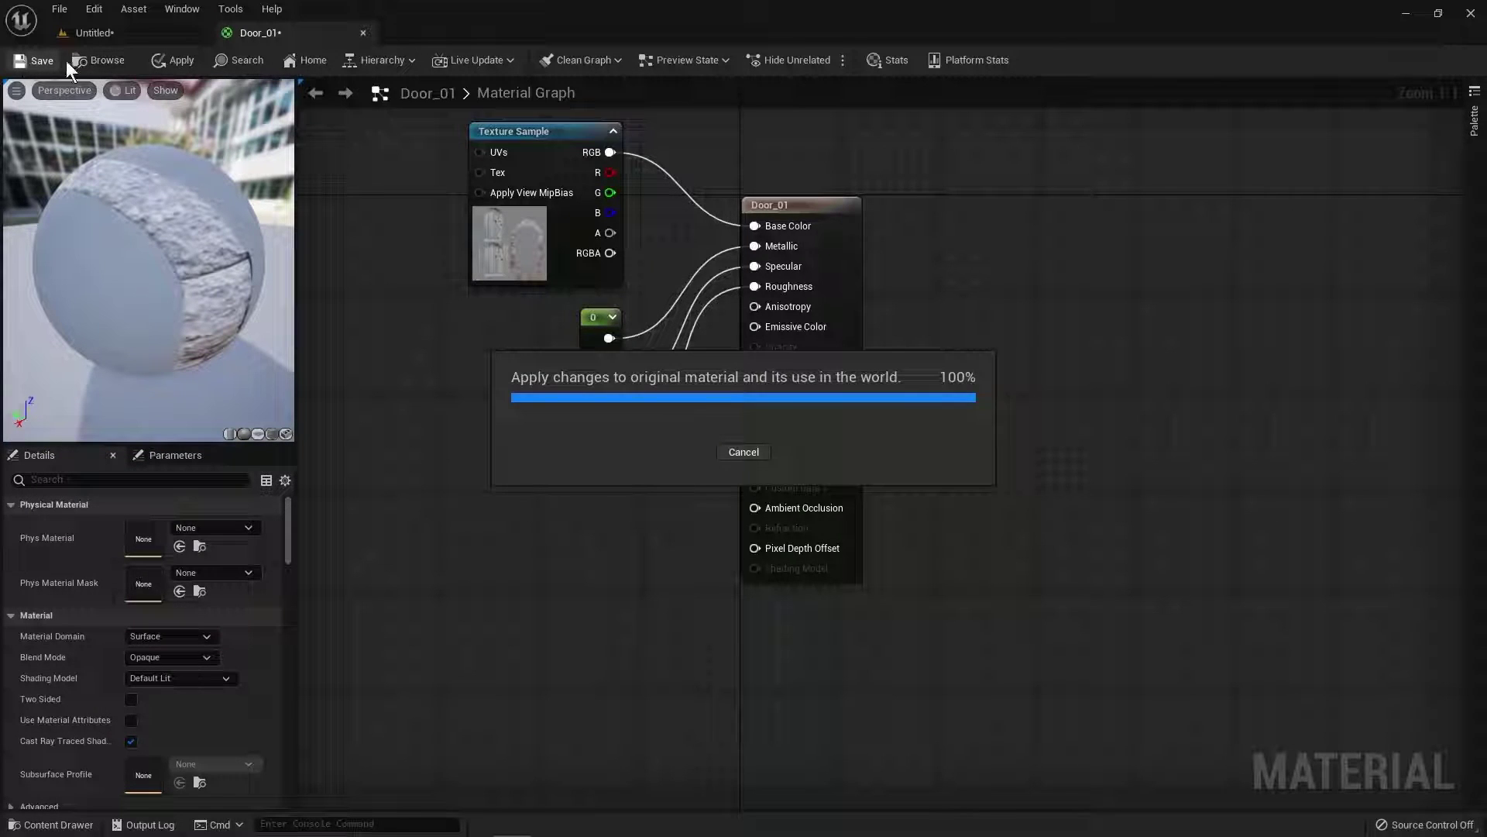
# Return to the level and examine the textured door and its stone surround on the house up close.
pyautogui.click(136, 36)
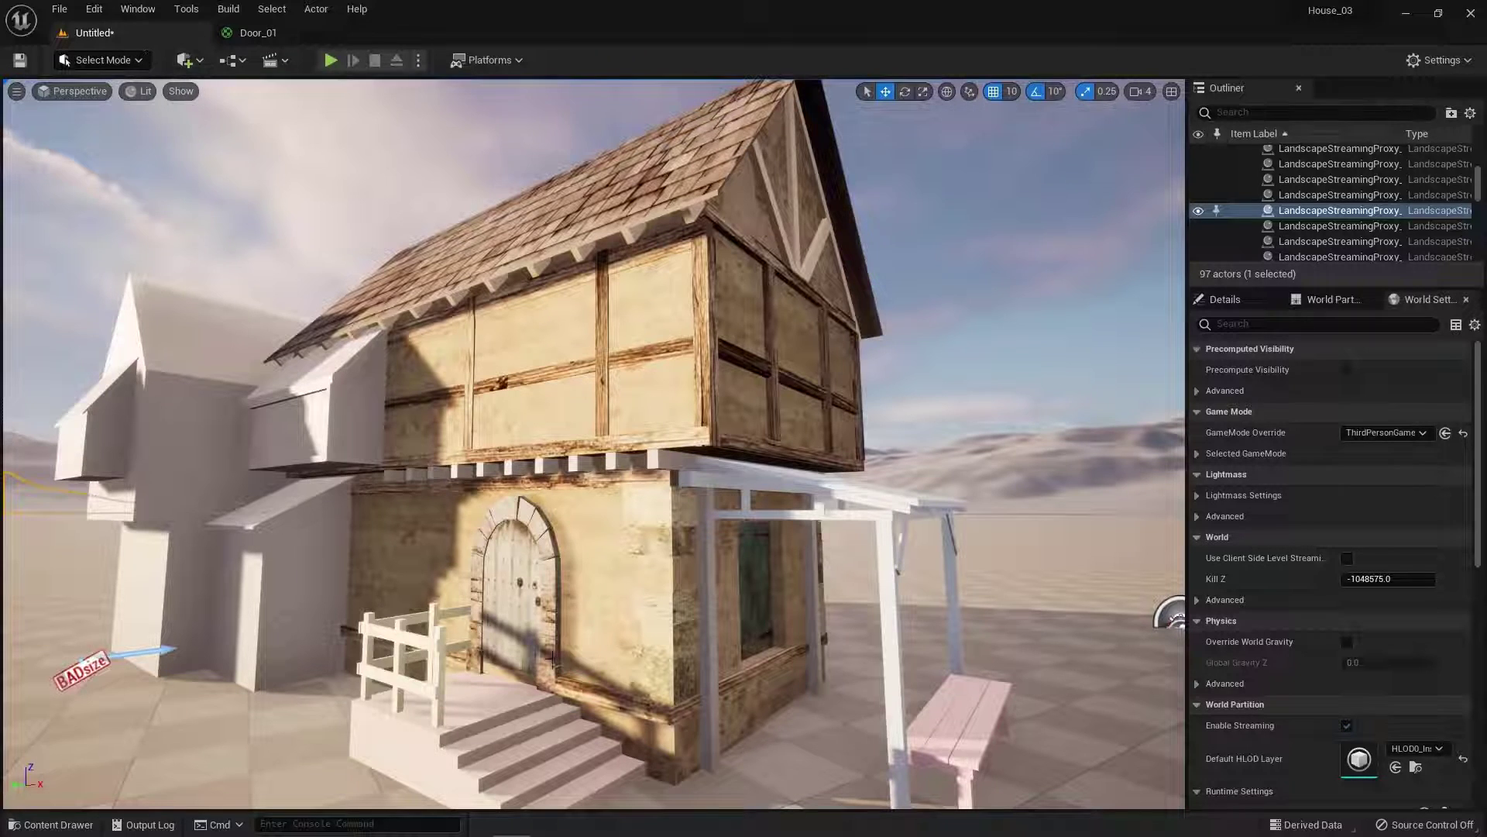
pyautogui.keyDown('alt'); pyautogui.moveTo(540, 639); pyautogui.dragTo(582, 640); pyautogui.keyUp('alt')
pyautogui.scroll(-4, 541, 638)
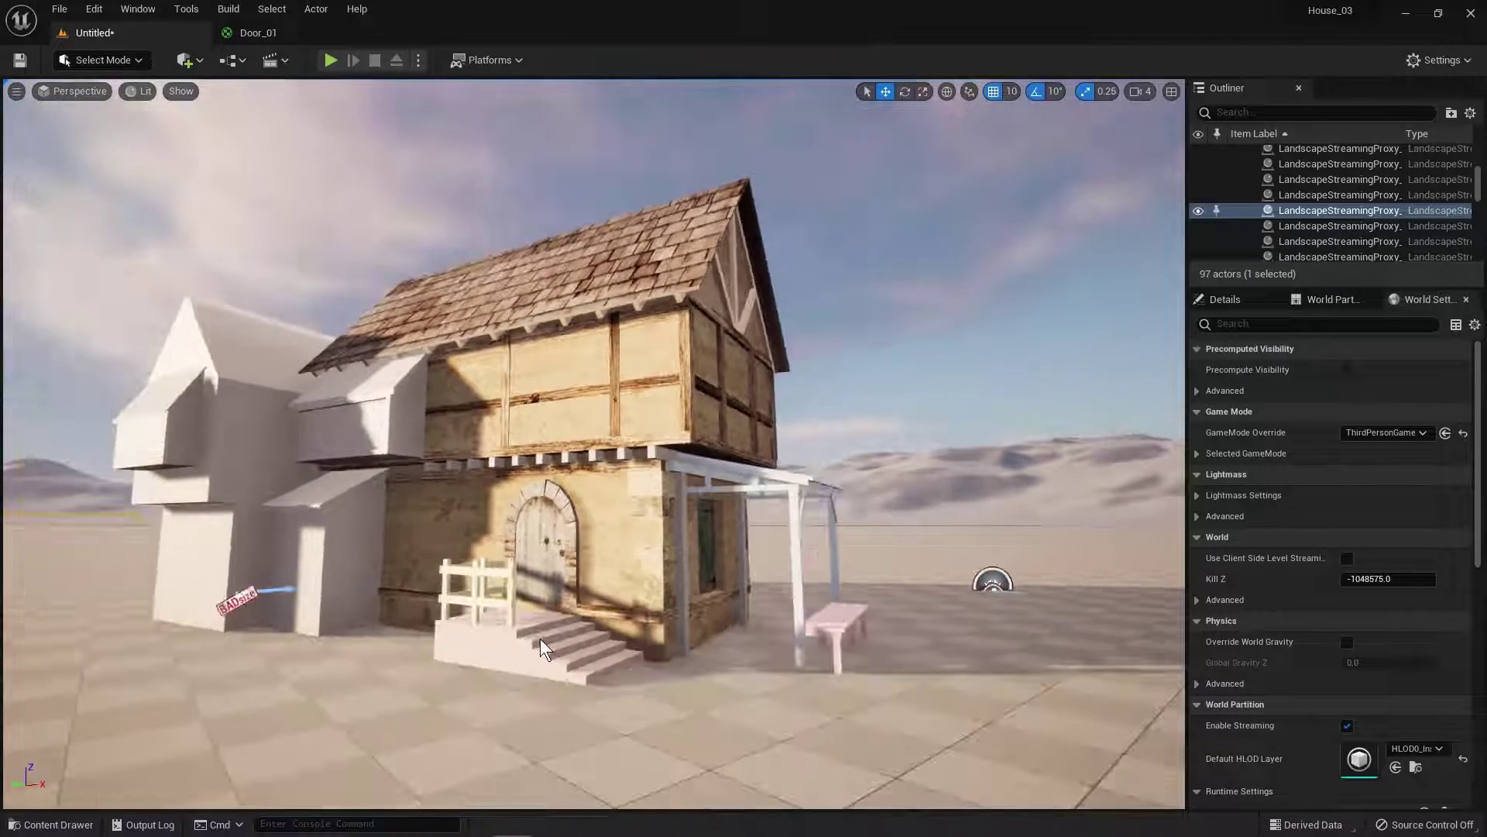
pyautogui.scroll(8, 540, 639)
pyautogui.moveTo(540, 640)
pyautogui.mouseDown(button='right')
pyautogui.moveTo(540, 573)
pyautogui.moveTo(541, 635)
pyautogui.mouseUp(button='right')
pyautogui.scroll(3, 541, 637)
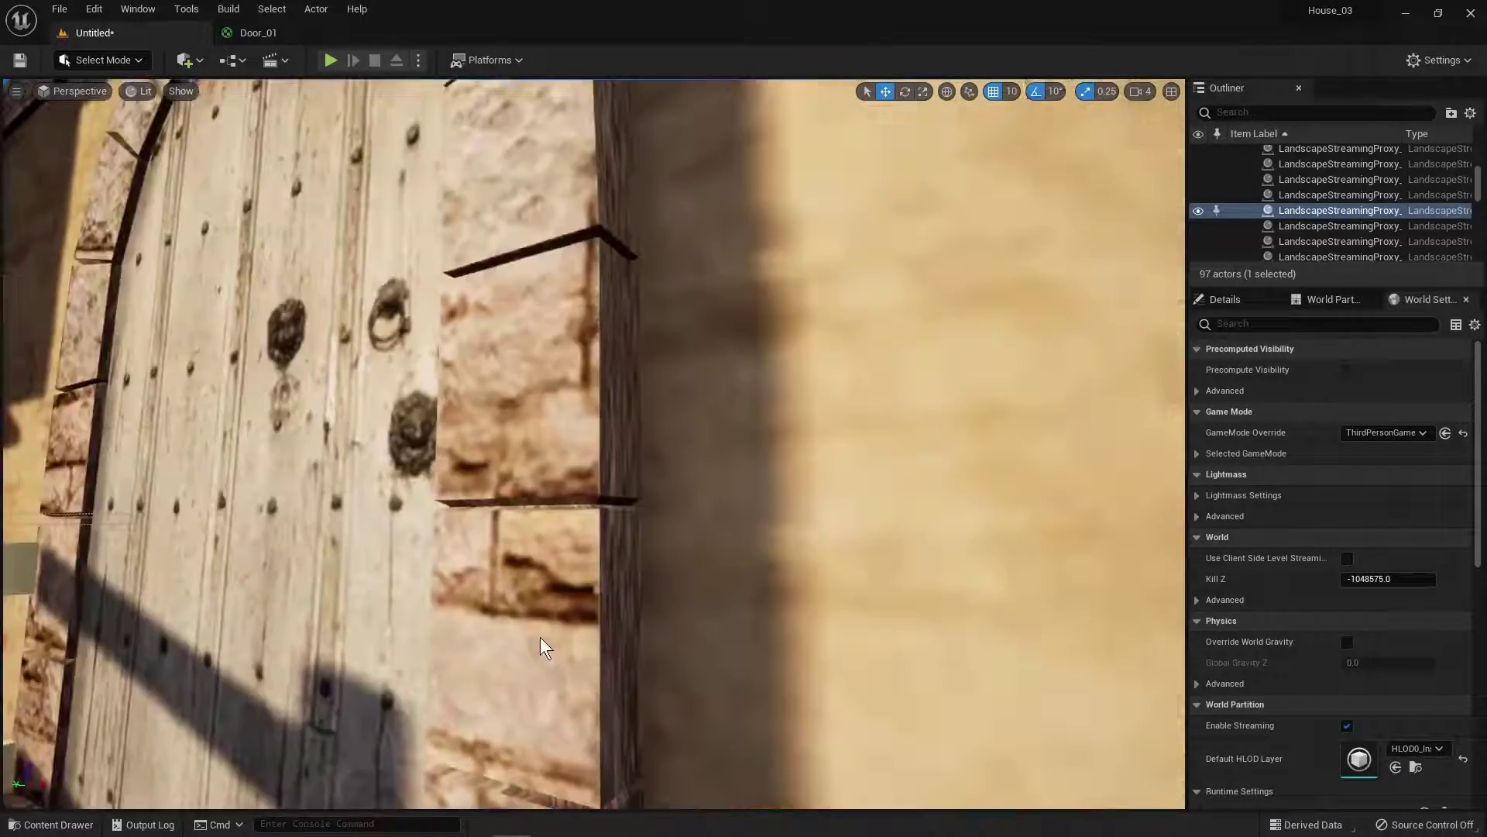
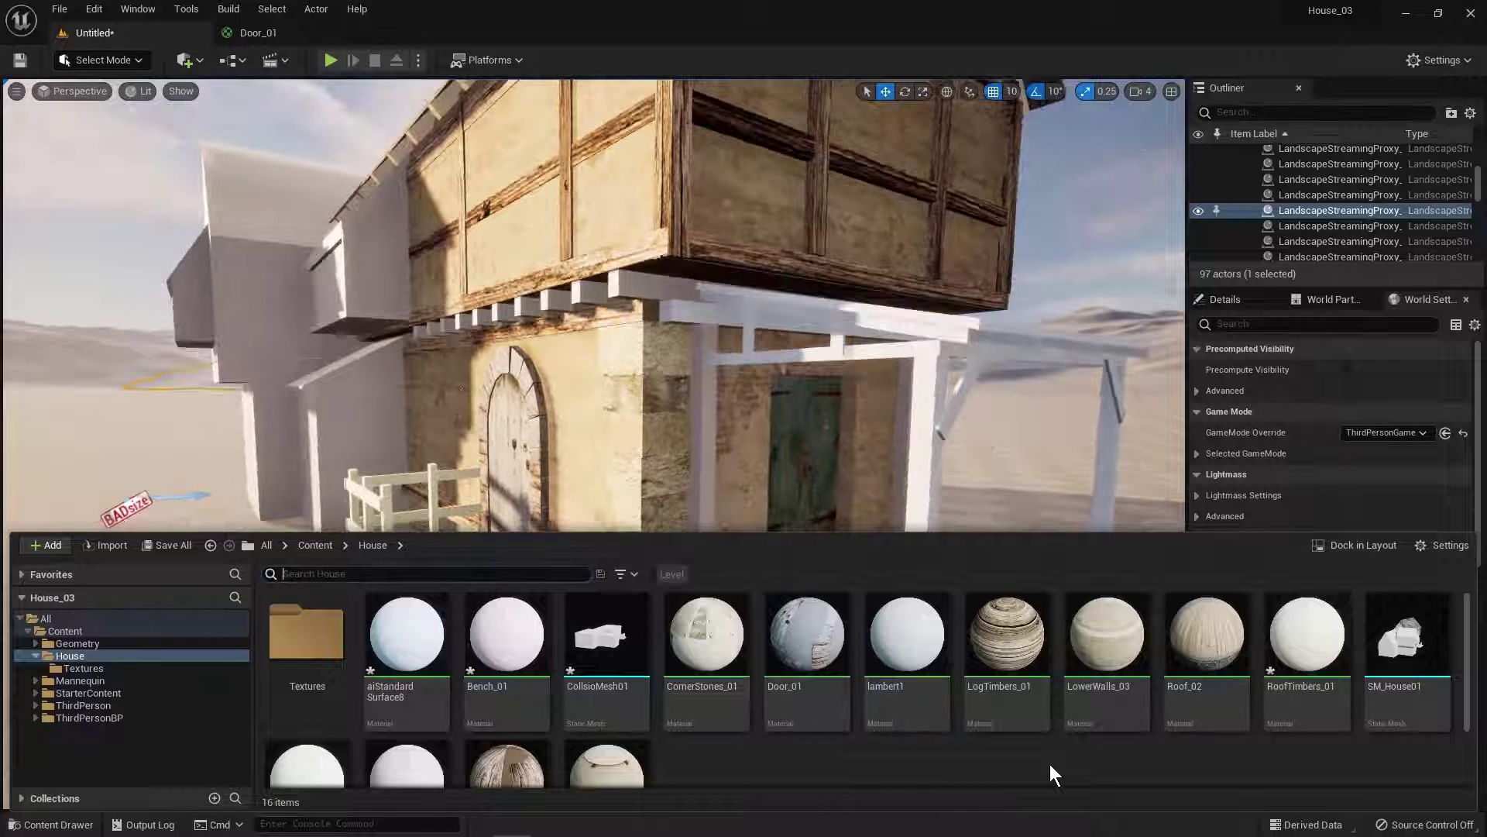
# Open the aiStandardSurface8 material and delete the Param colour node feeding its Base Color.
pyautogui.moveTo(416, 641)
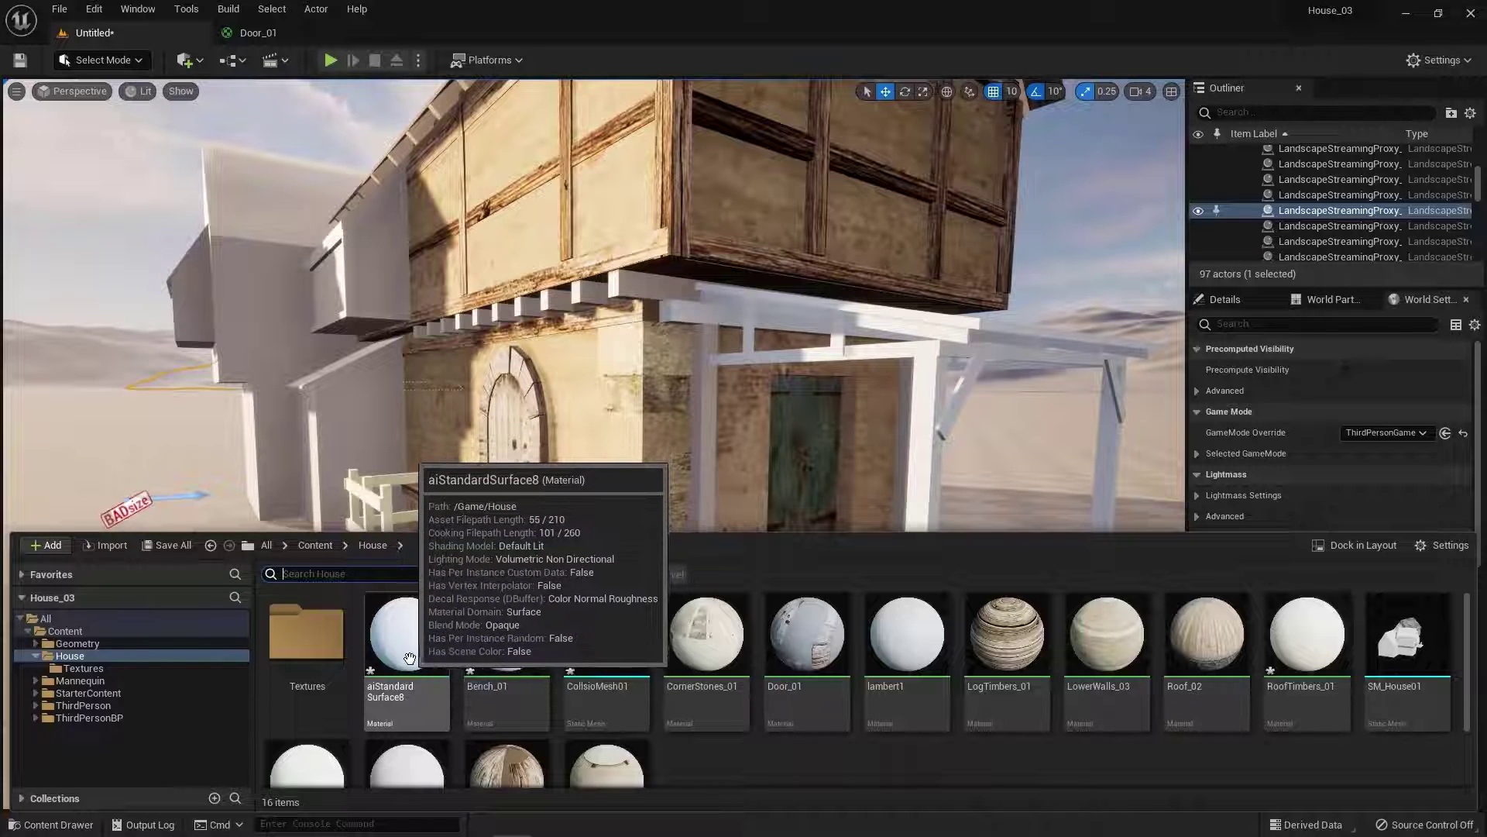
pyautogui.doubleClick(409, 642)
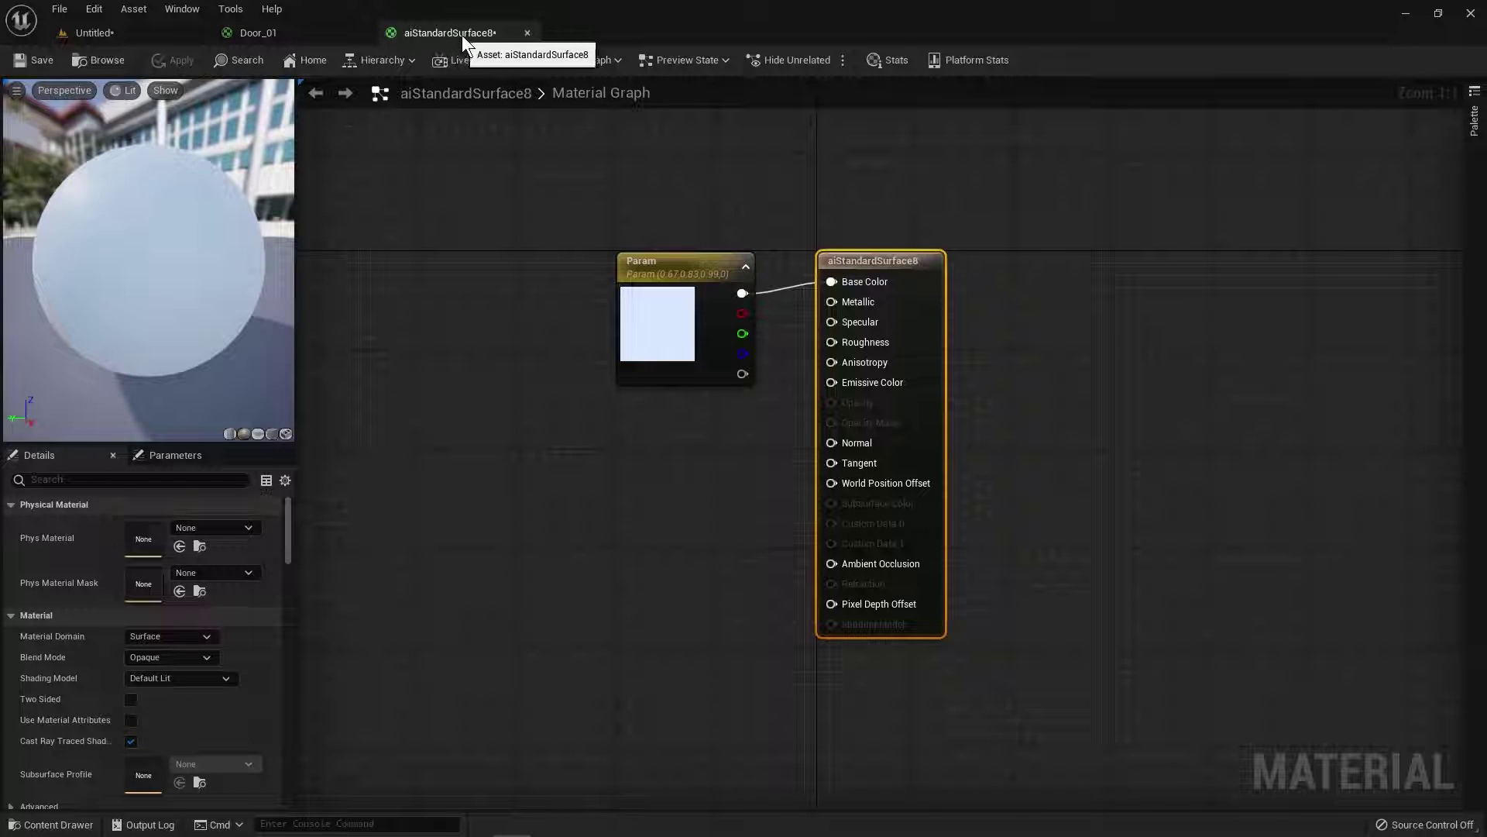
pyautogui.moveTo(673, 277); pyautogui.dragTo(649, 201)
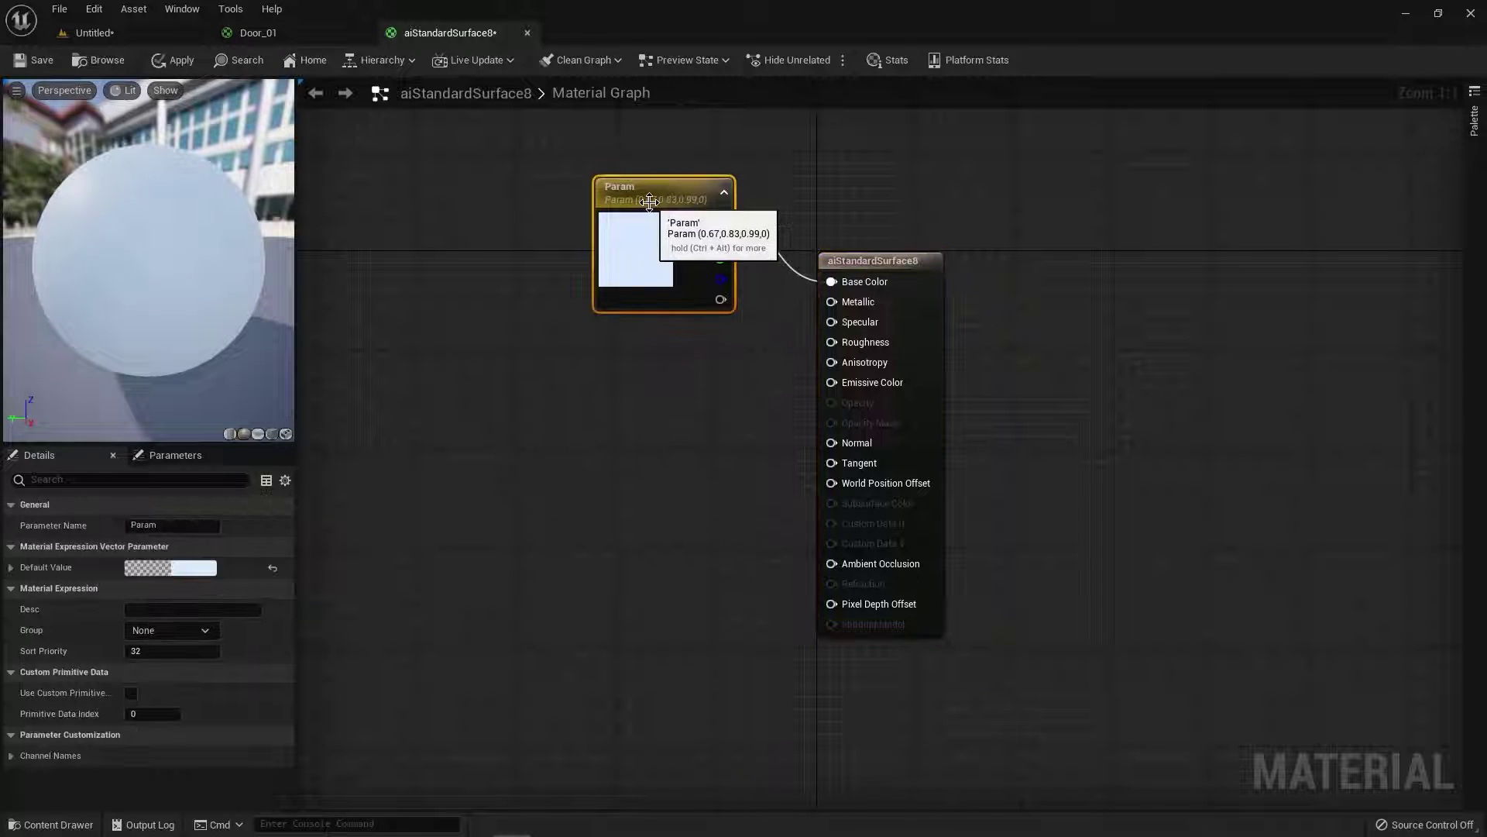
pyautogui.press('Delete')
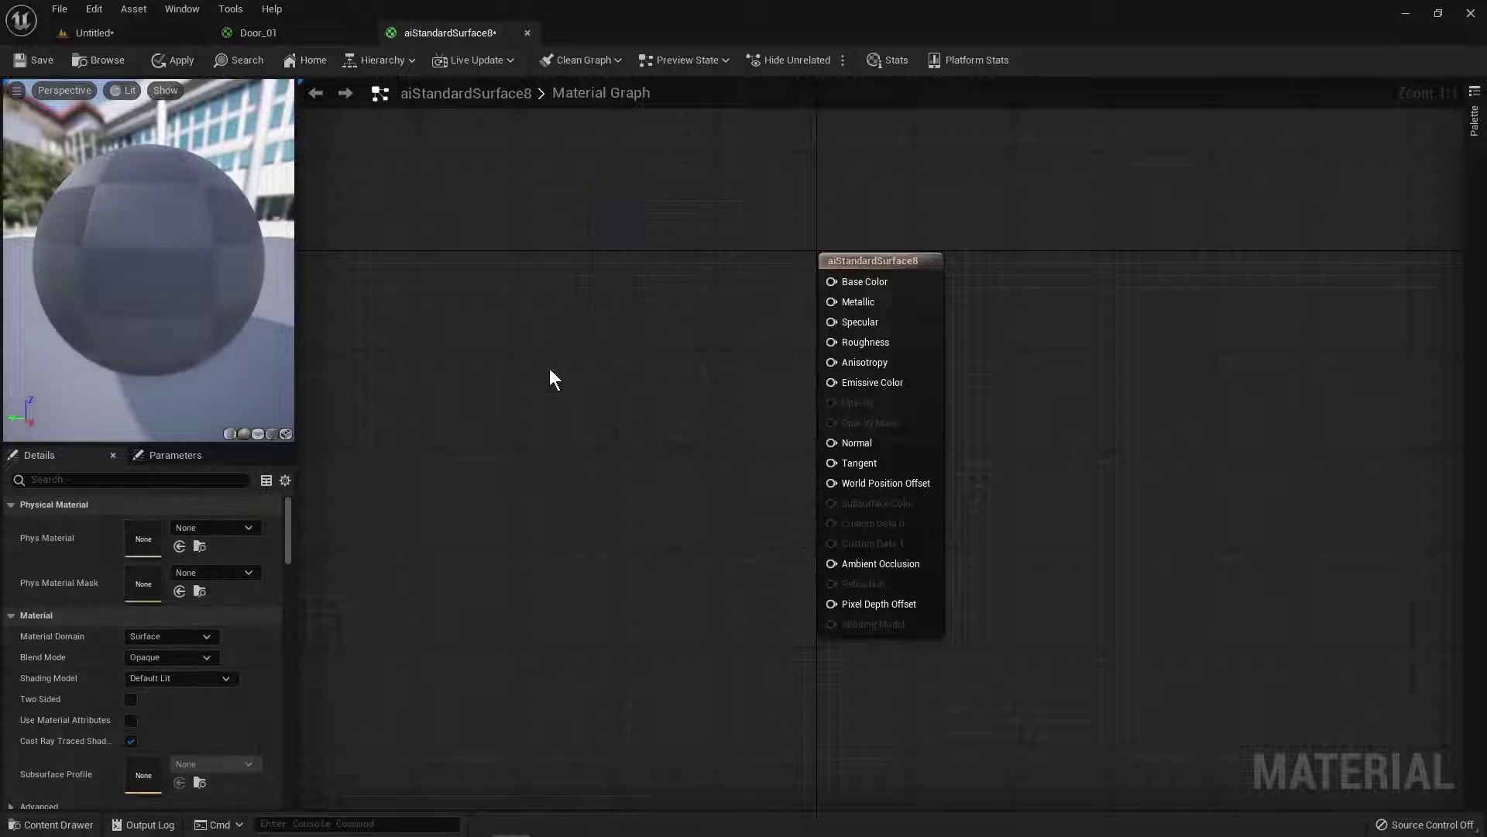
# Add the Shed_Albedo_01 texture from the House Textures folder, connect its RGB output to Base Color, and place it above the material node's level.
pyautogui.click(80, 827)
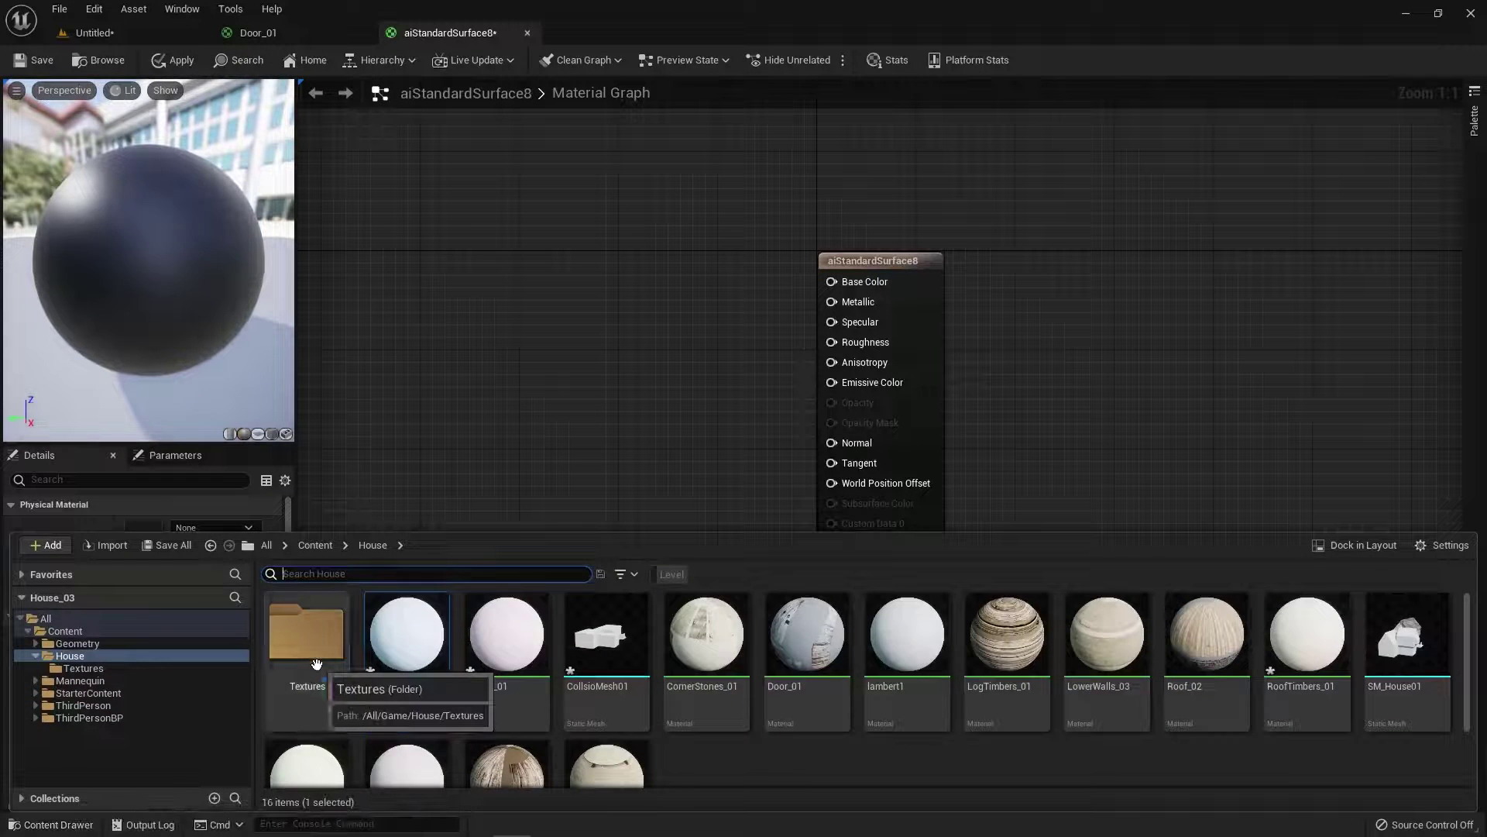
pyautogui.doubleClick(302, 632)
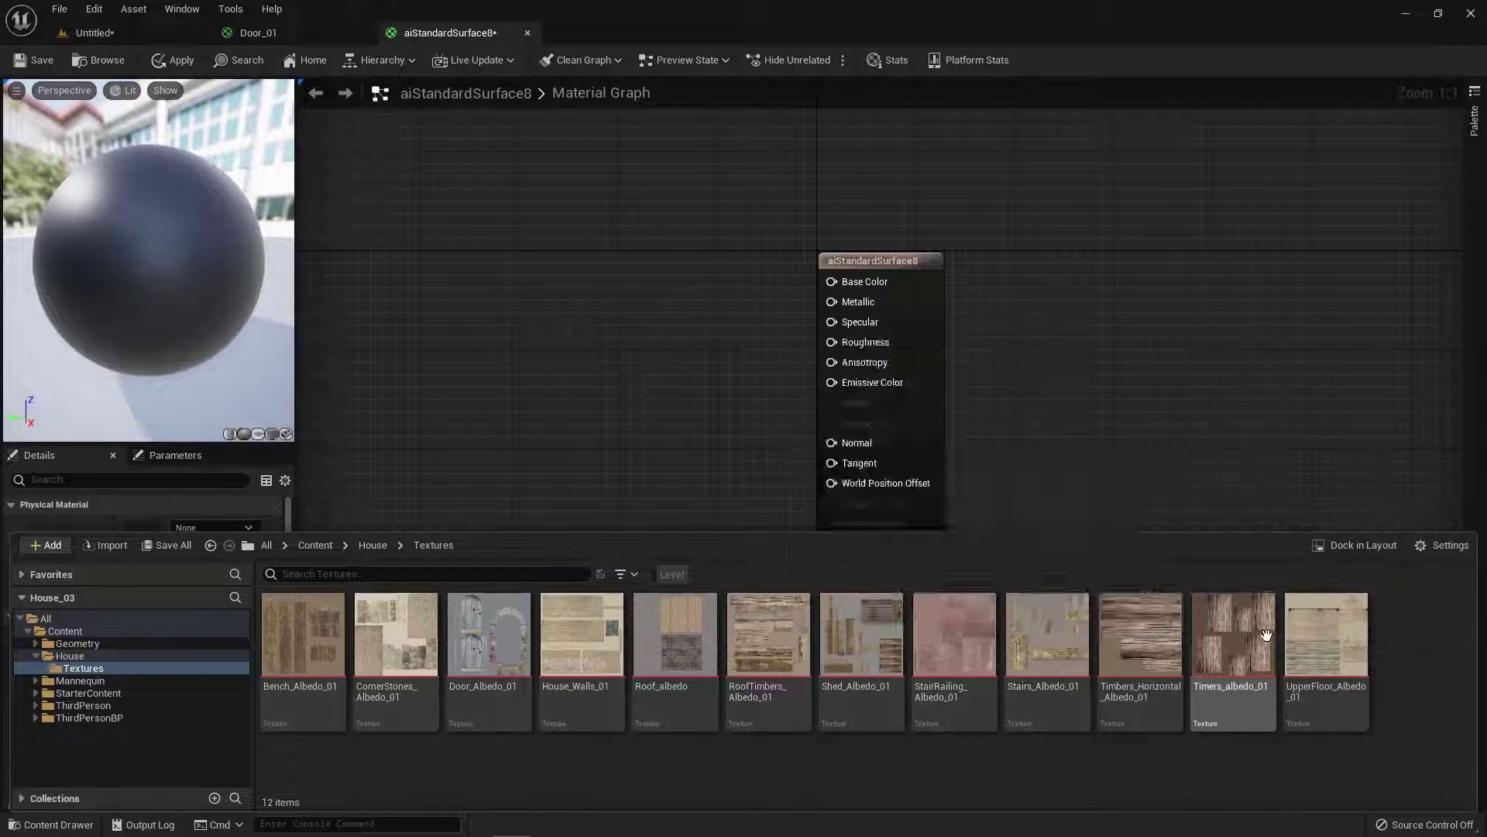
pyautogui.moveTo(1323, 648)
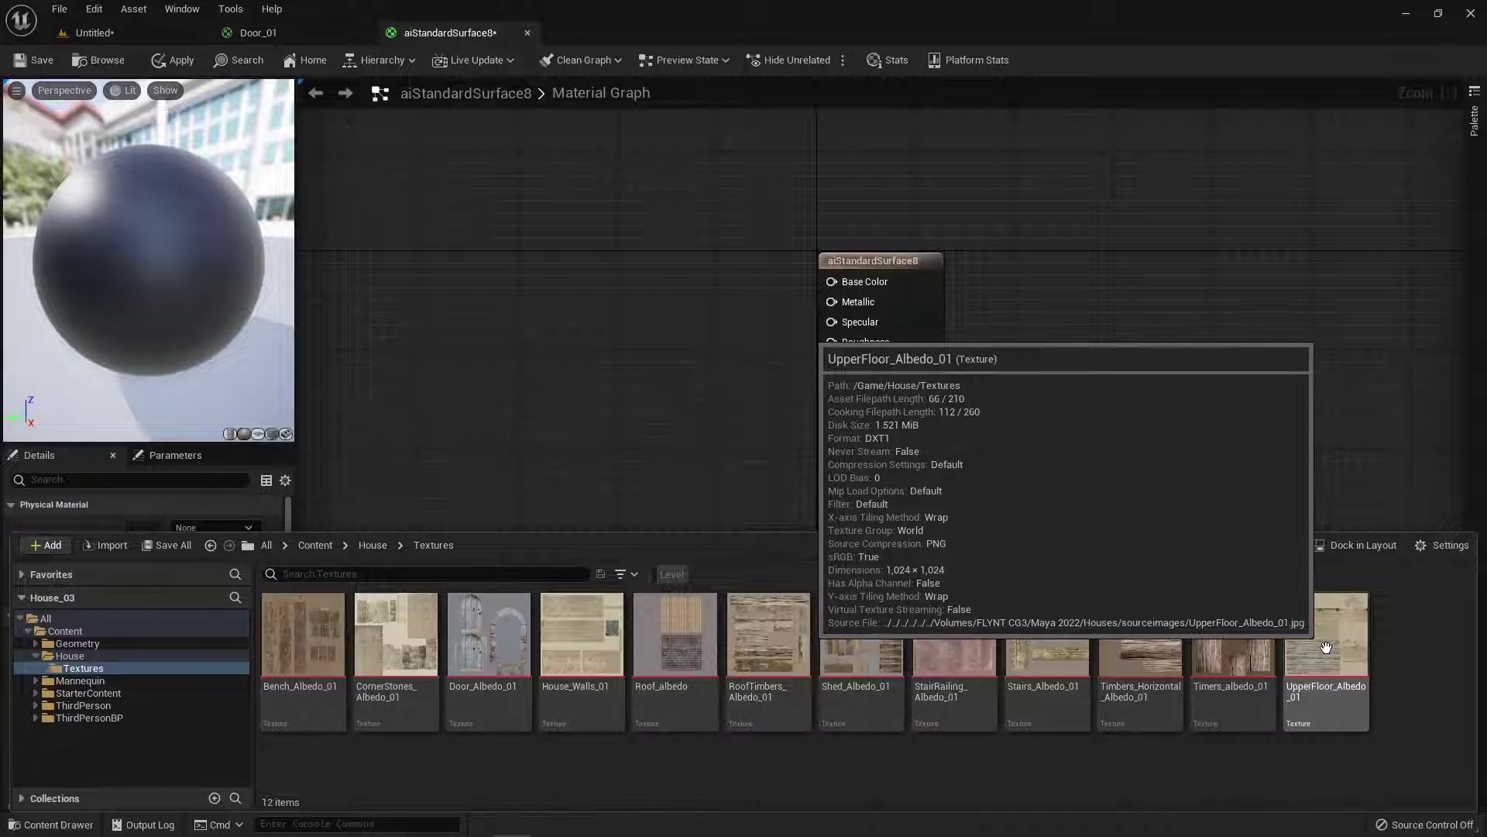
pyautogui.moveTo(860, 643); pyautogui.dragTo(647, 287)
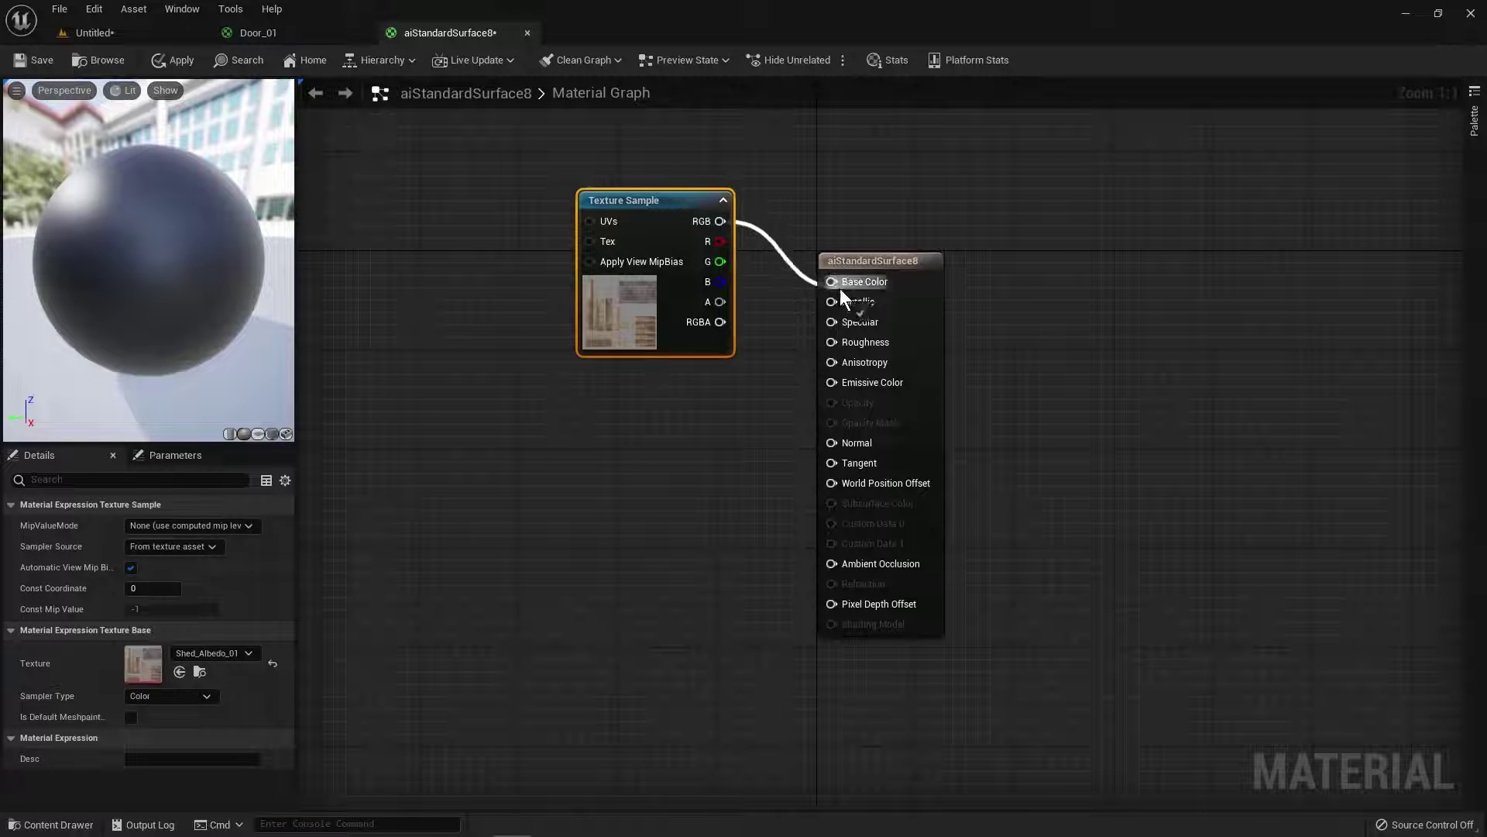
pyautogui.moveTo(840, 288); pyautogui.dragTo(838, 285)
pyautogui.moveTo(655, 207); pyautogui.dragTo(622, 170)
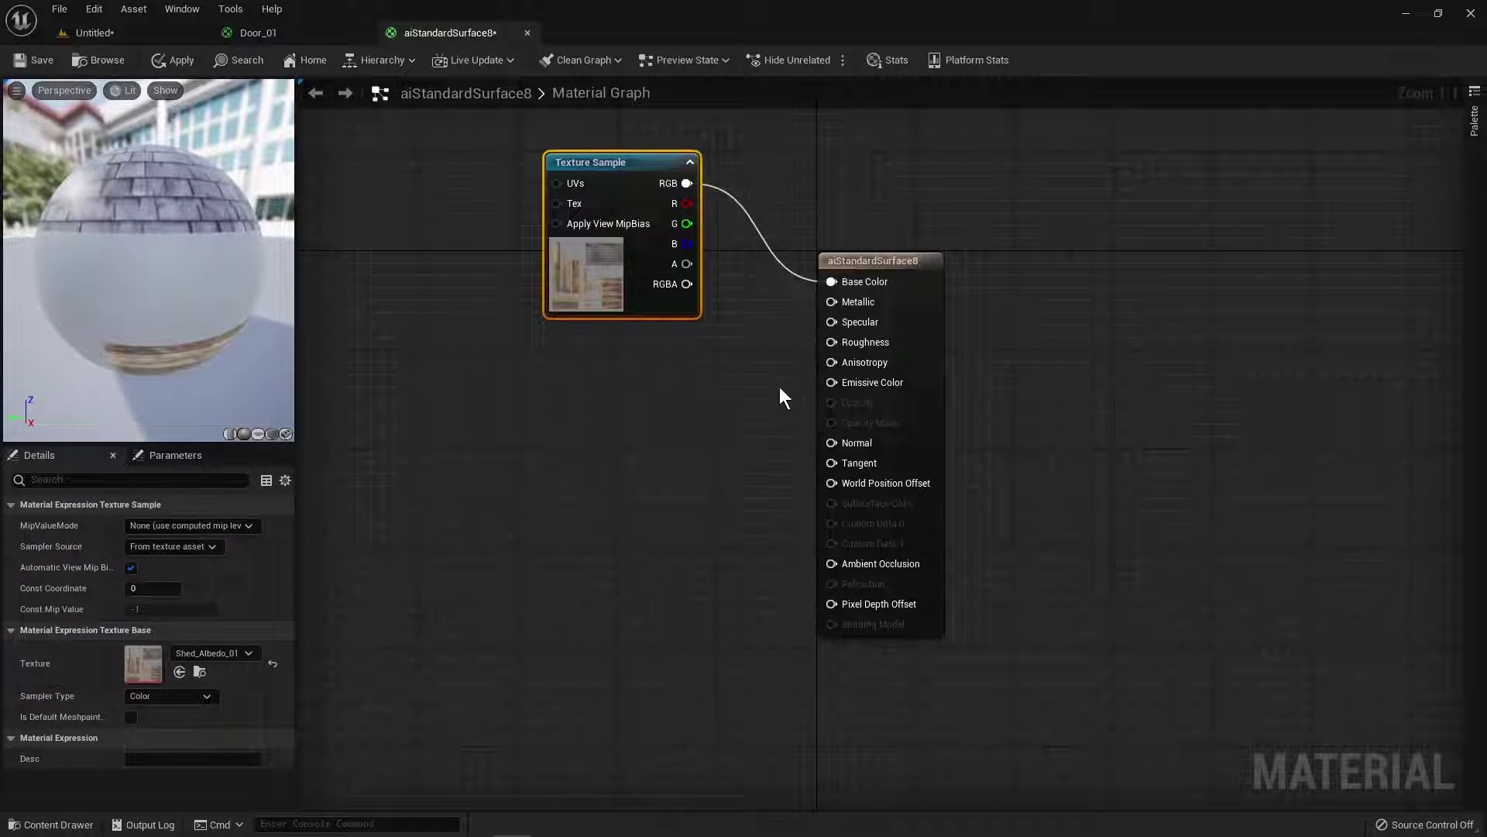
# Add a Constant node with value 0 feeding aiStandardSurface8's Metallic input and place it just below the Texture Sample.
pyautogui.moveTo(832, 302); pyautogui.dragTo(708, 389)
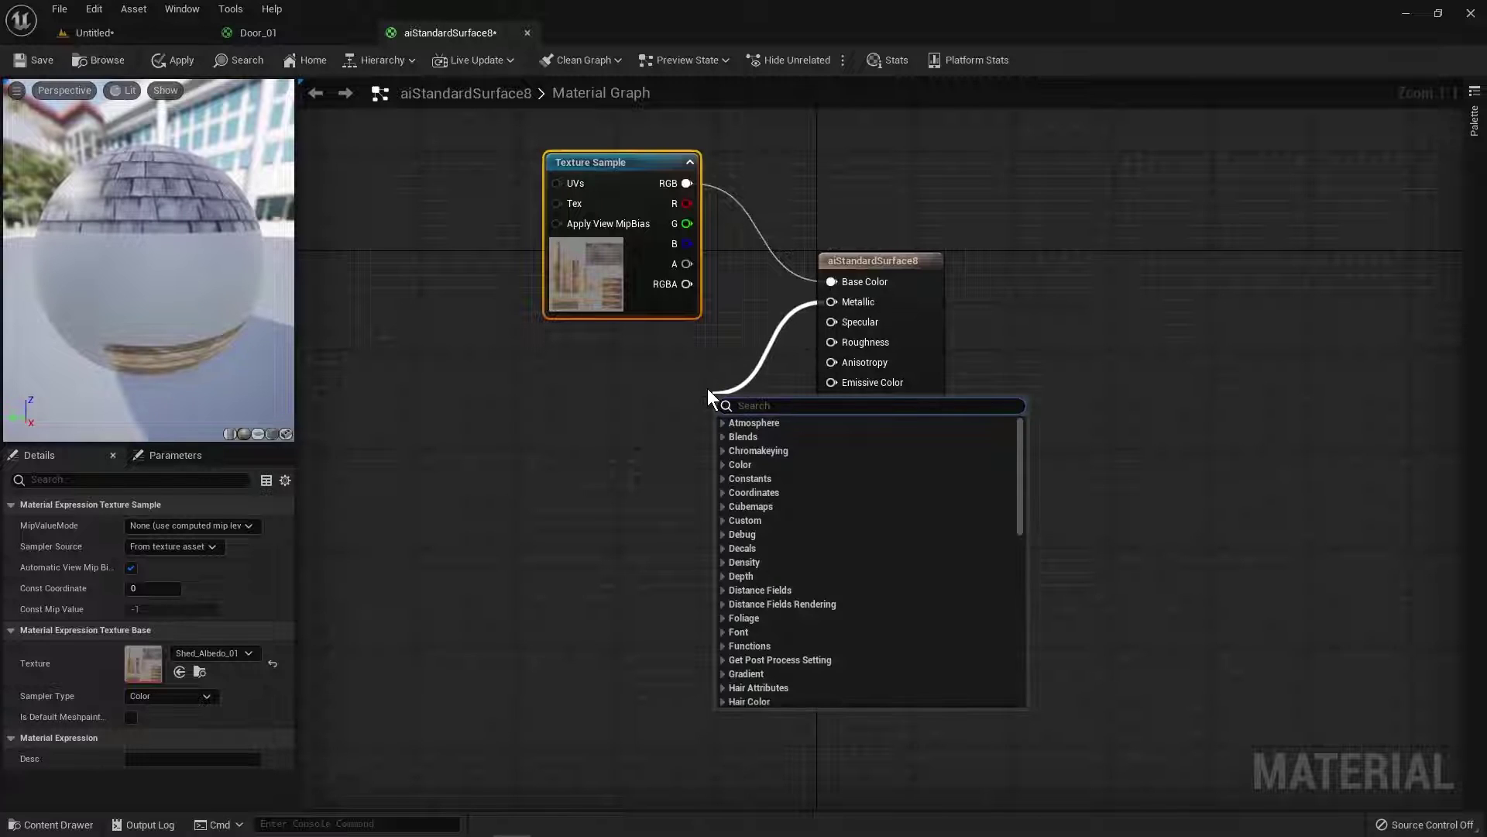
pyautogui.write('Cons')
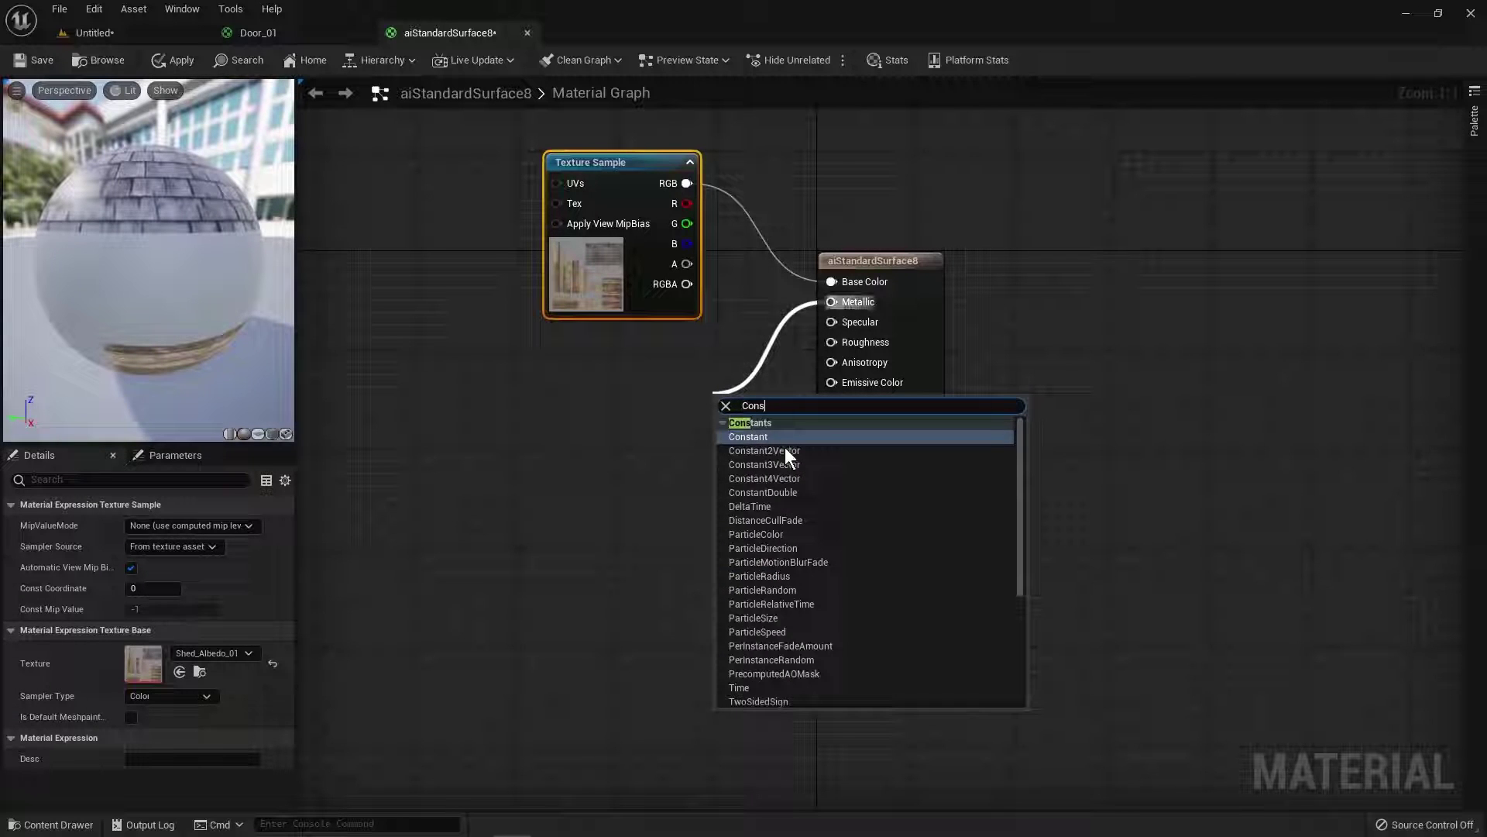
pyautogui.click(799, 439)
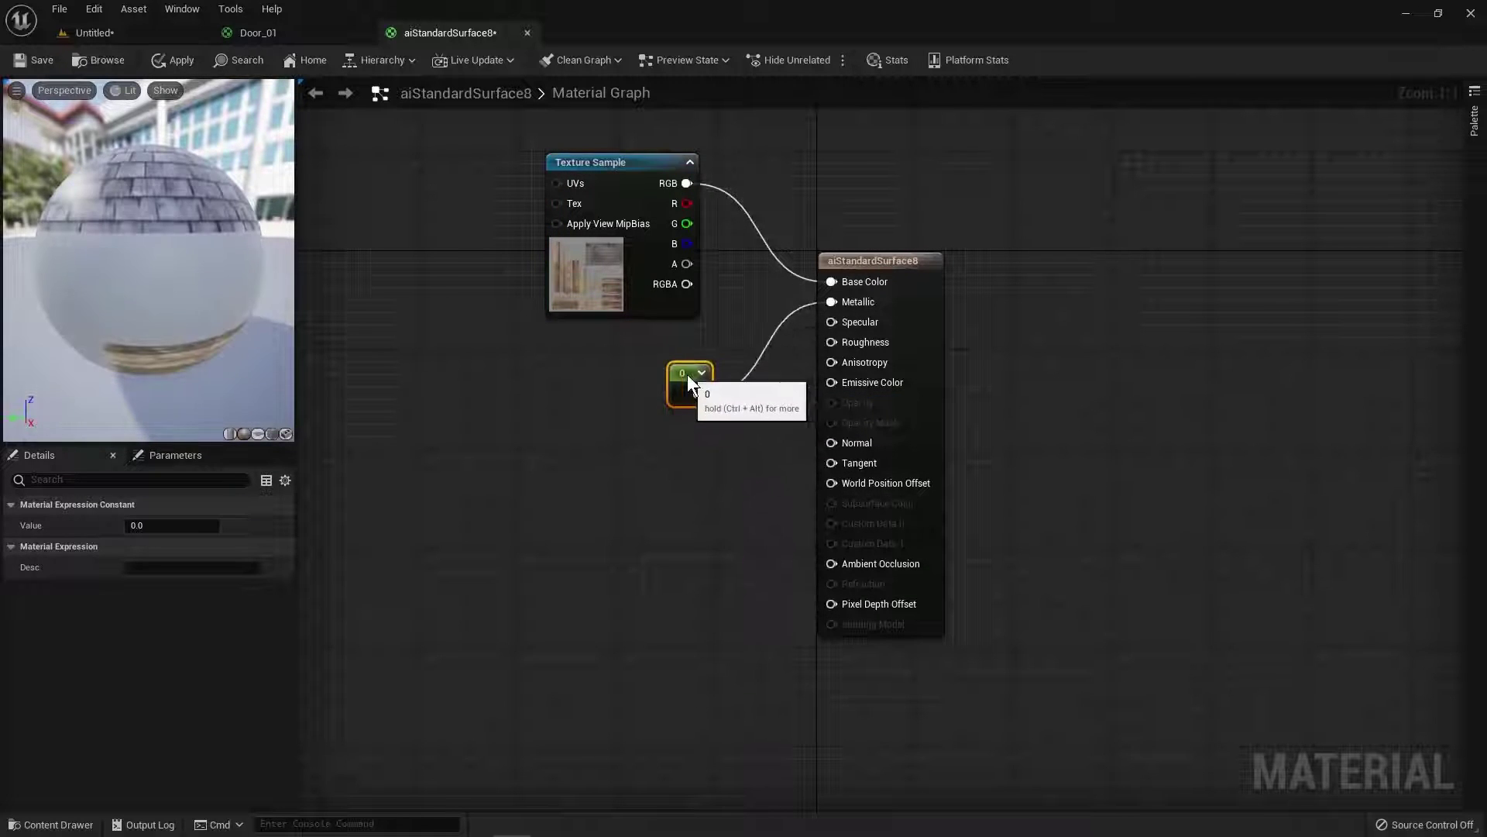
pyautogui.moveTo(688, 374); pyautogui.dragTo(663, 365)
# Duplicate the Metallic constant twice in aiStandardSurface8, stack the copies below it, and connect them to Specular and Roughness.
pyautogui.click(761, 542)
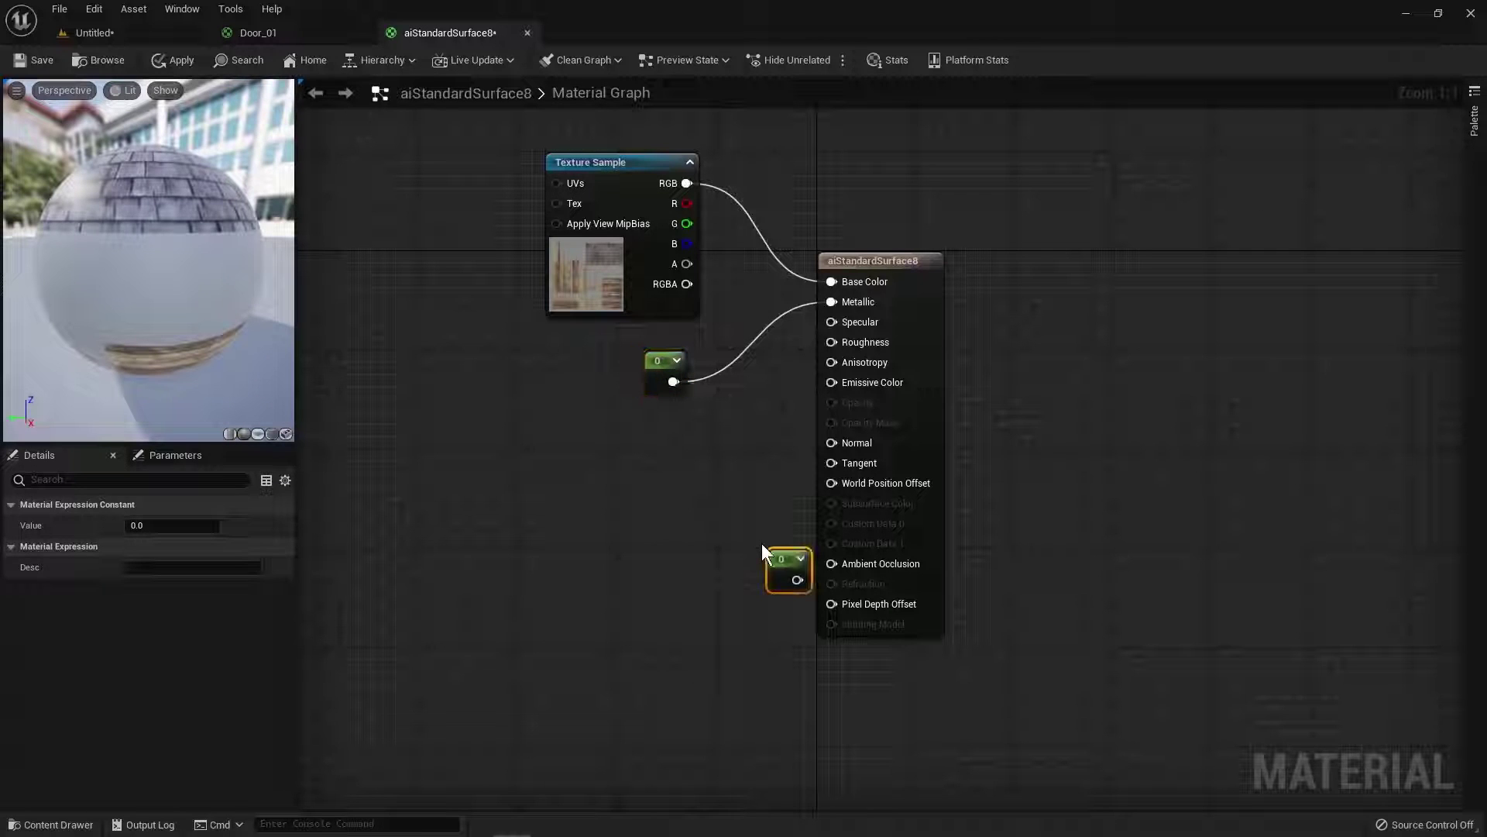
pyautogui.moveTo(801, 558); pyautogui.dragTo(664, 438)
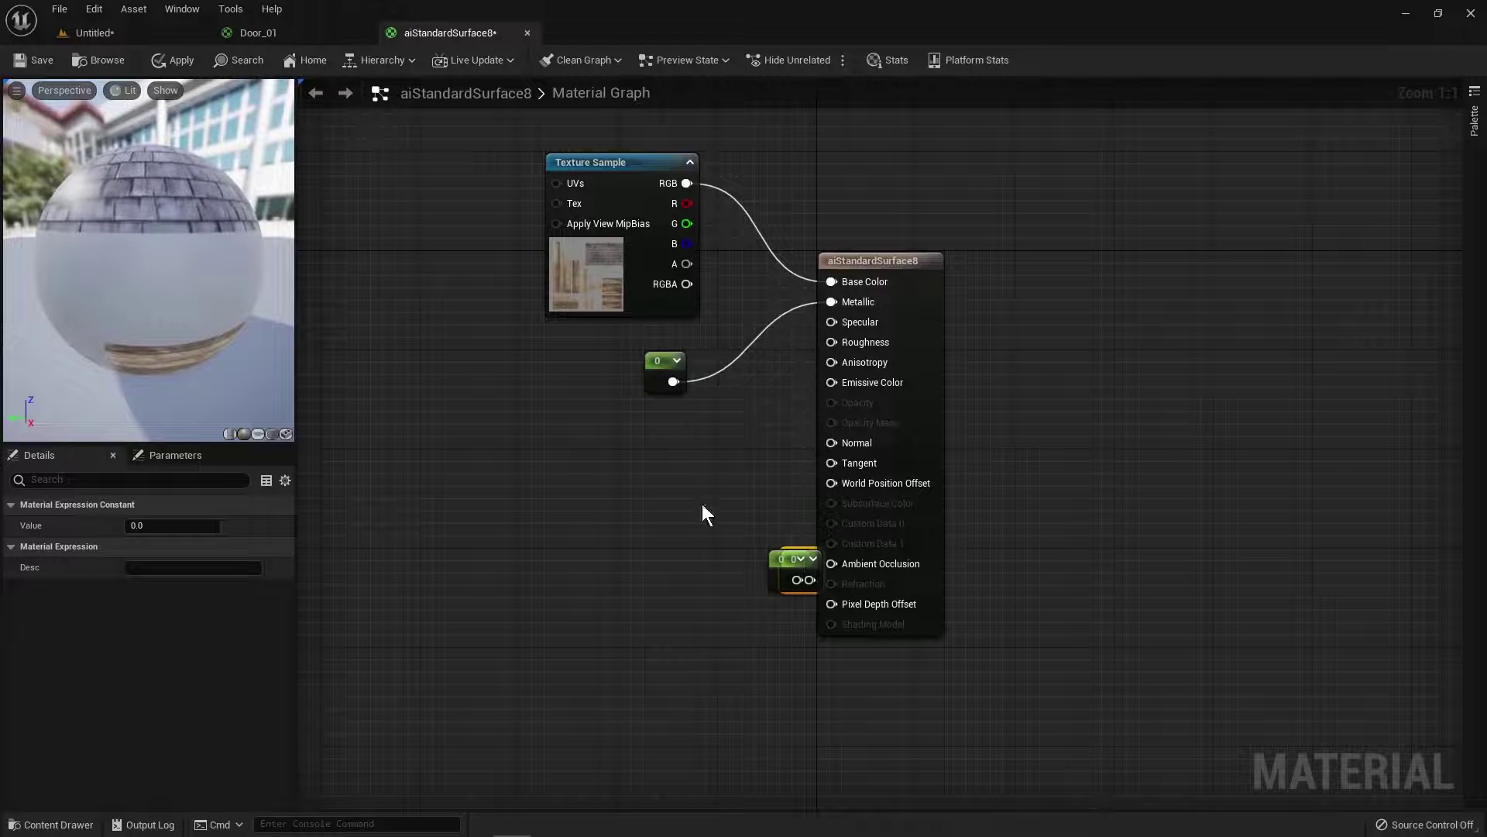
pyautogui.click(609, 390)
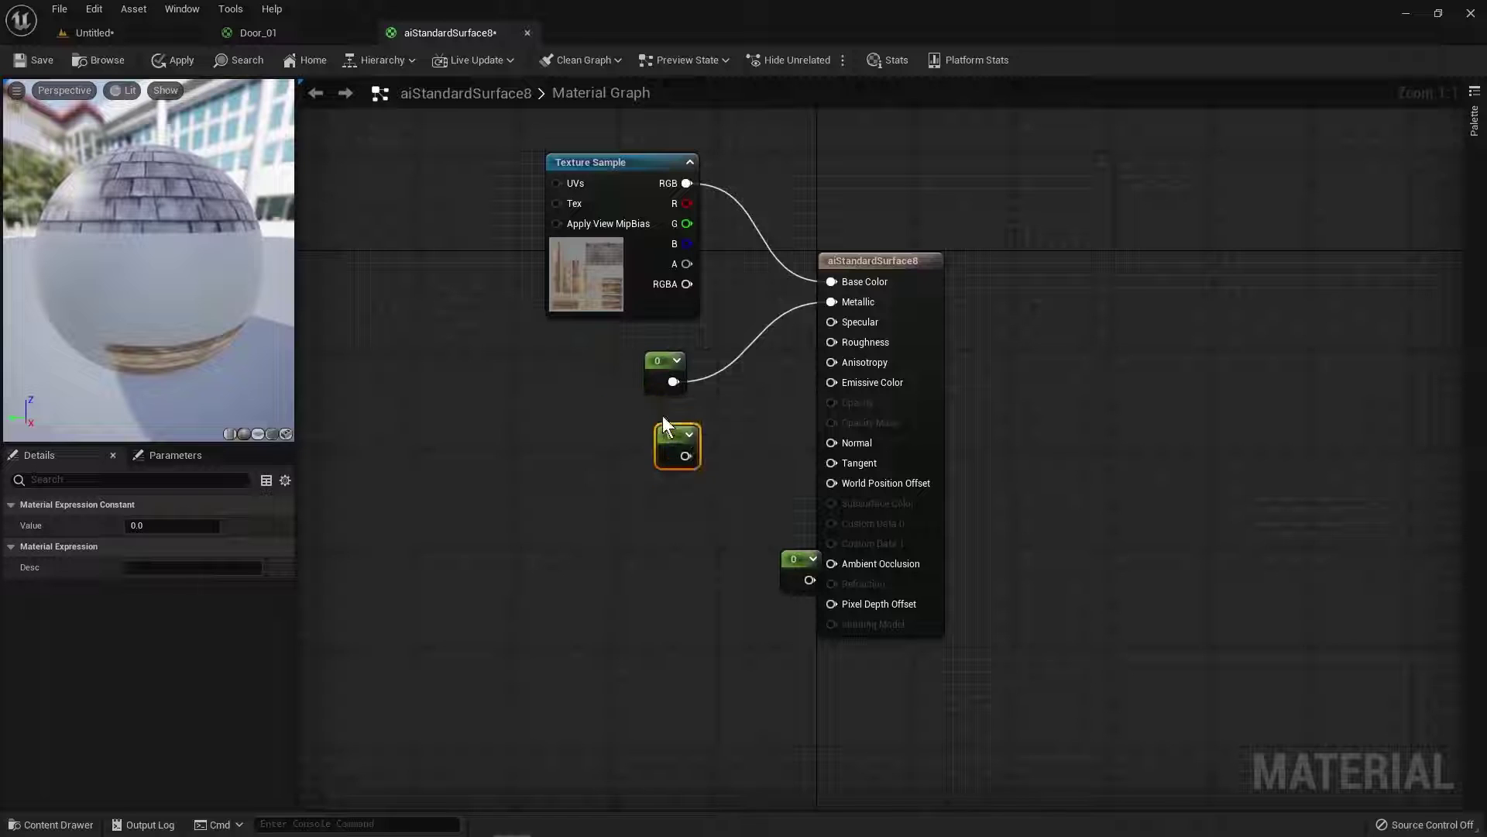
pyautogui.moveTo(662, 415); pyautogui.dragTo(663, 410)
pyautogui.moveTo(791, 555); pyautogui.dragTo(705, 508)
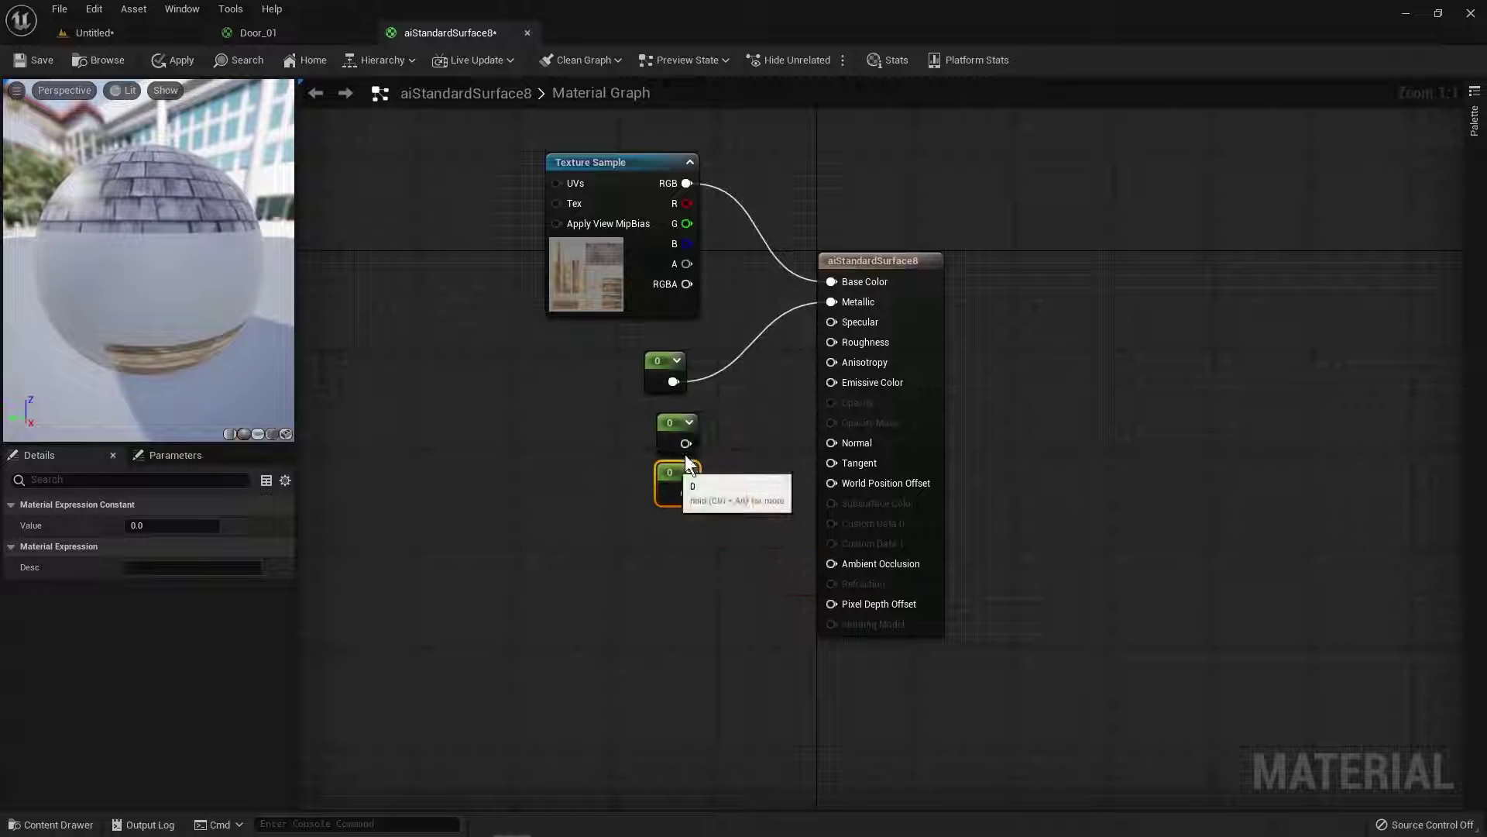
pyautogui.moveTo(832, 330); pyautogui.dragTo(831, 321)
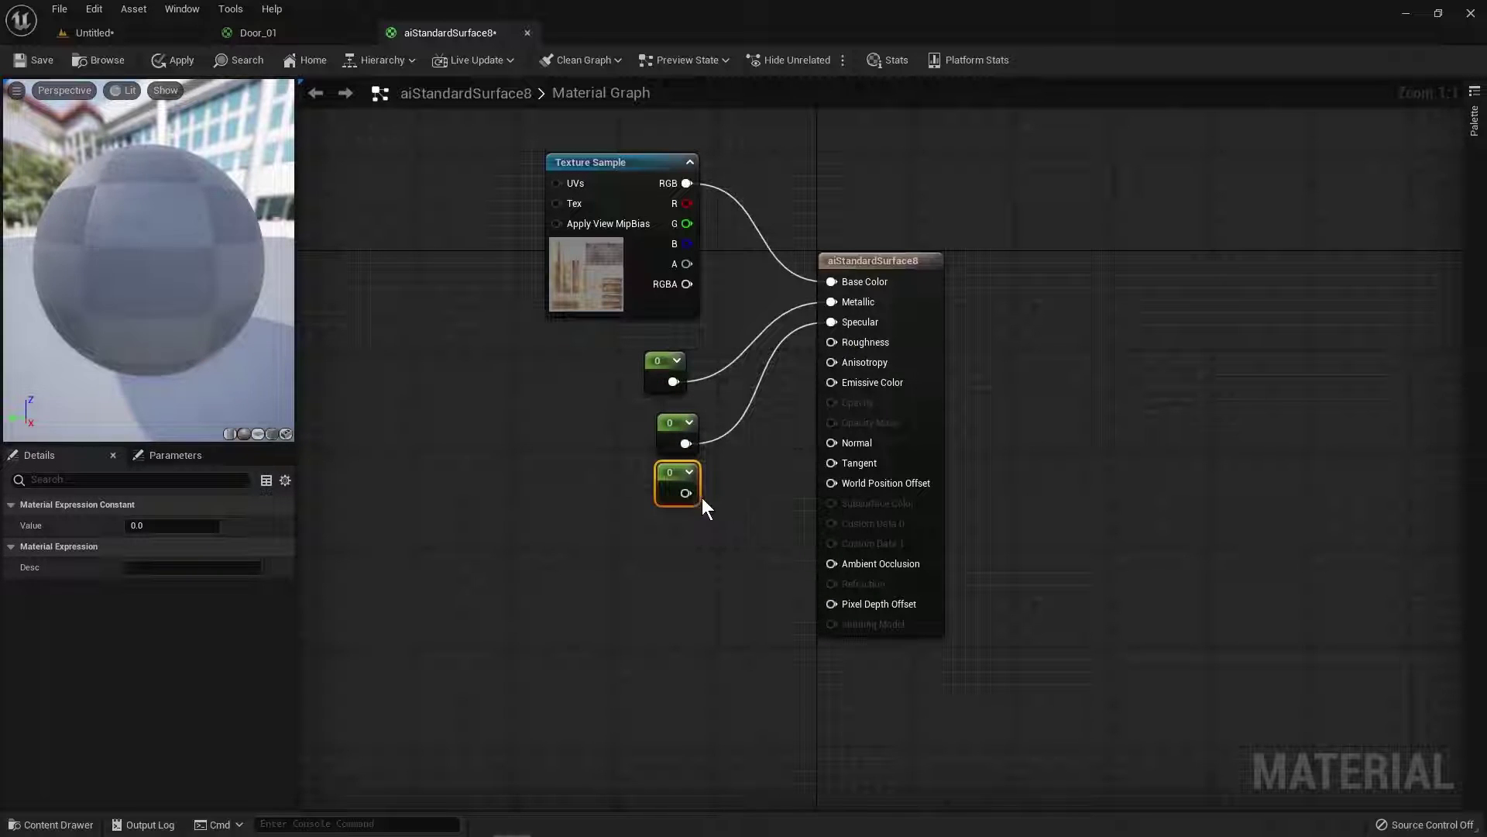
pyautogui.moveTo(686, 493); pyautogui.dragTo(831, 342)
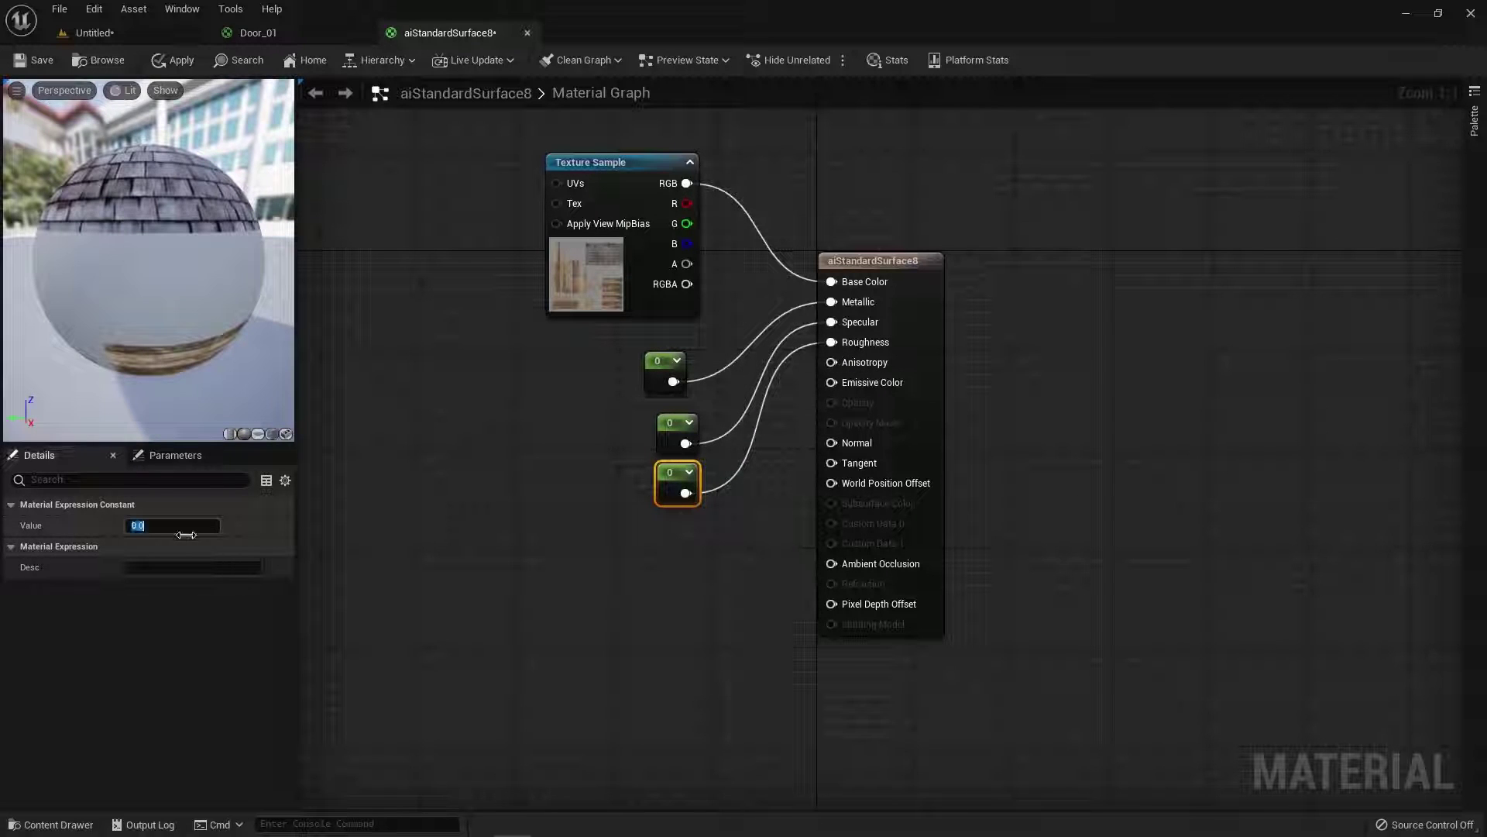
# Set aiStandardSurface8's Roughness constant to 1.0 and save the material.
pyautogui.press('Return')
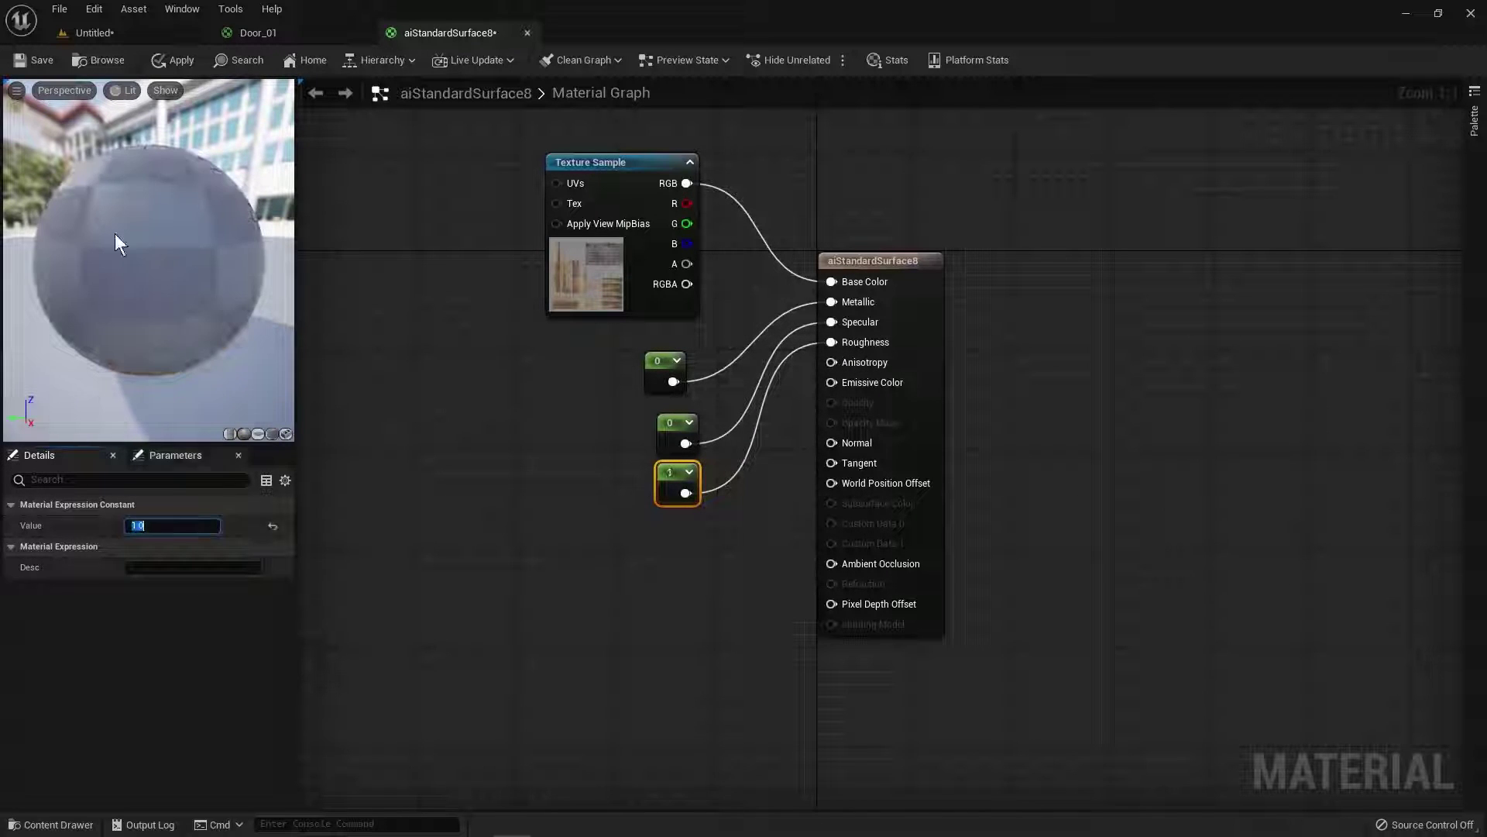
pyautogui.click(58, 58)
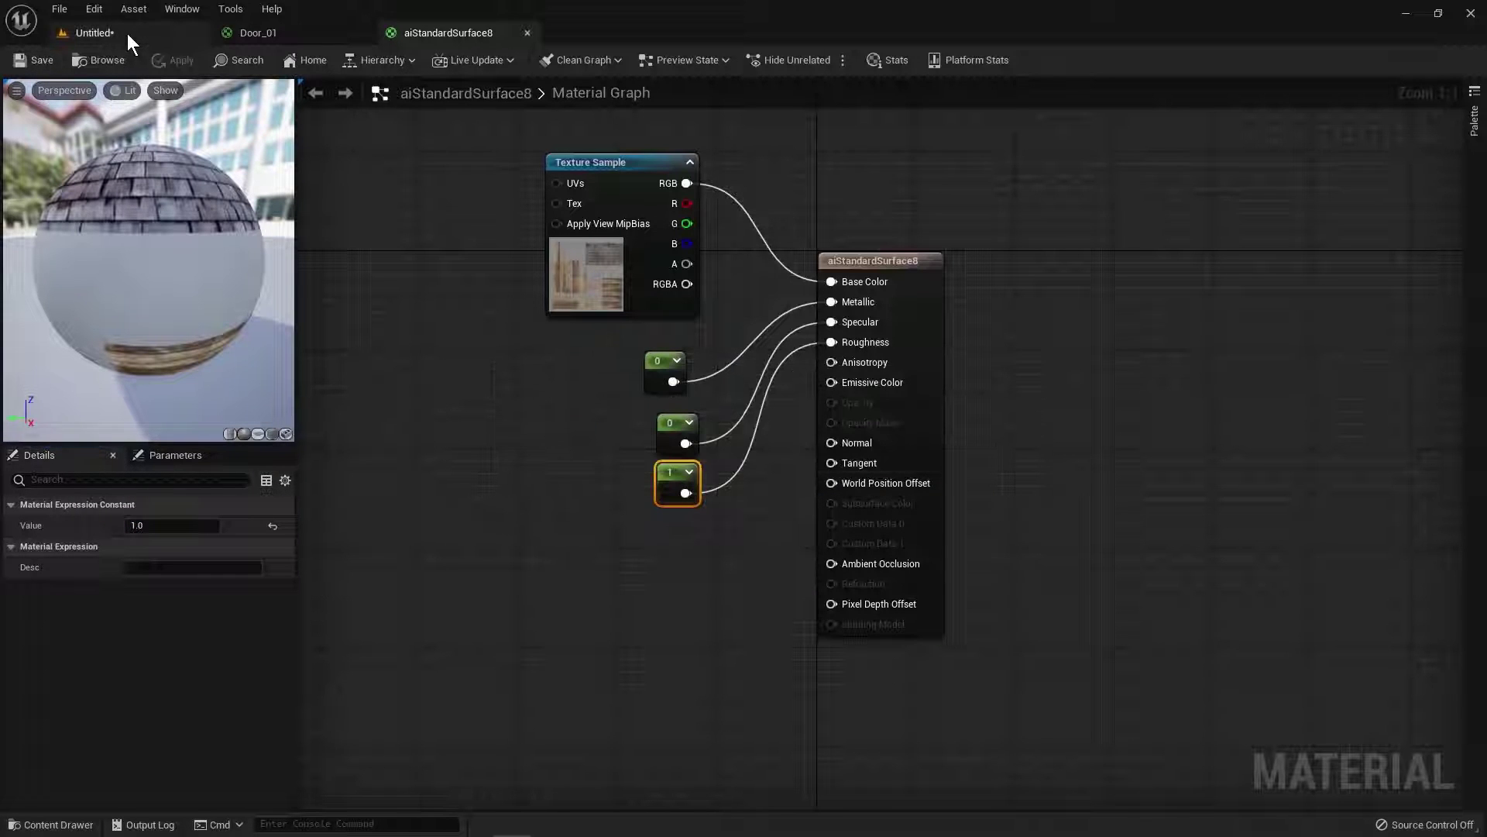
# Return to the level to check the textured shed, and open the Bench_01 material from the House folder, deleting its existing input node.
pyautogui.click(127, 34)
pyautogui.moveTo(990, 389); pyautogui.dragTo(1062, 393)
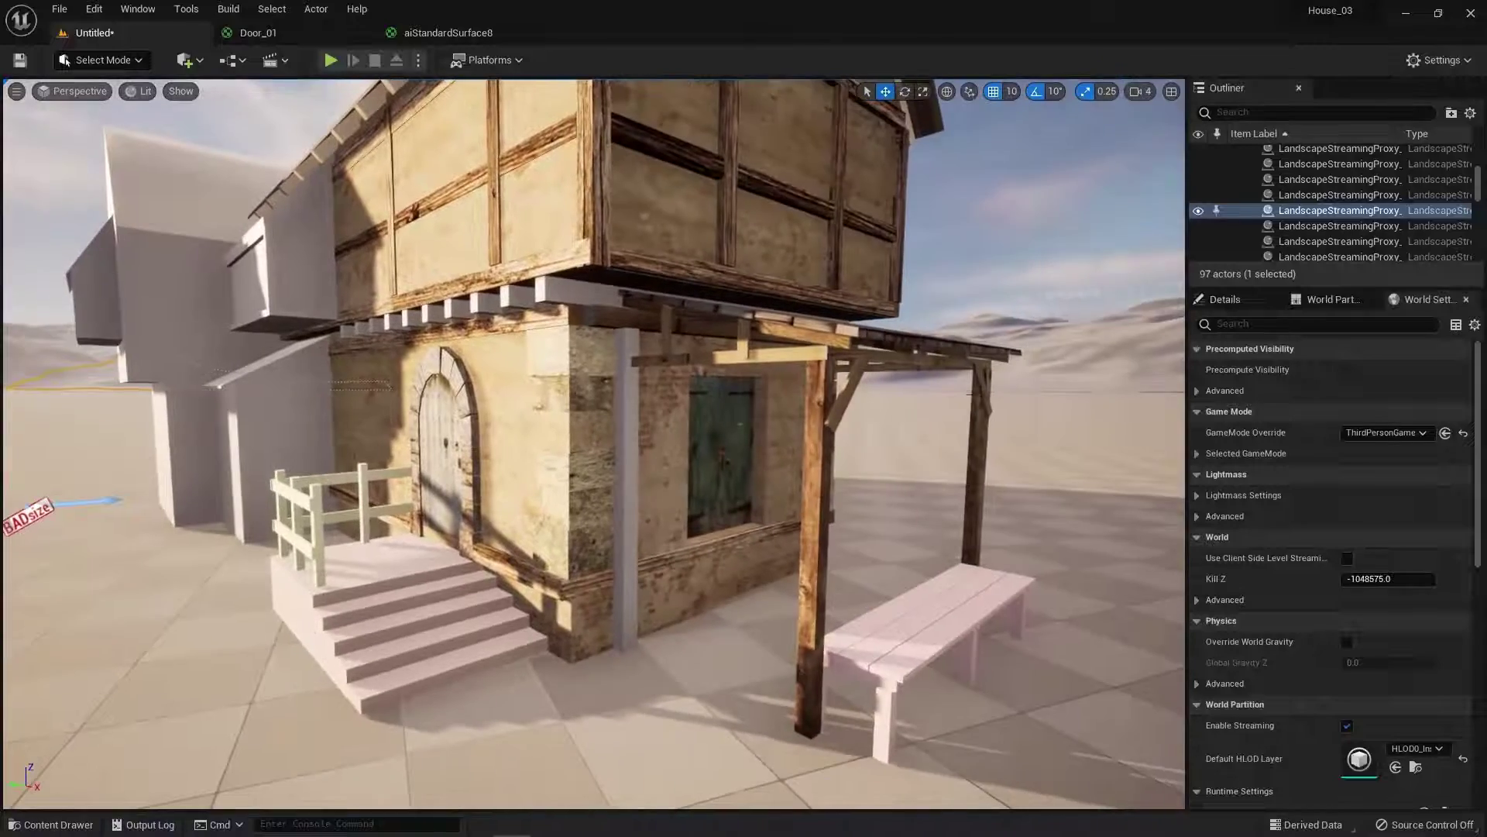
pyautogui.moveTo(1133, 355); pyautogui.dragTo(1134, 358, button='middle')
pyautogui.moveTo(903, 469)
pyautogui.keyDown('alt'); pyautogui.mouseDown()
pyautogui.moveTo(875, 557)
pyautogui.moveTo(883, 473)
pyautogui.moveTo(906, 449)
pyautogui.mouseUp(); pyautogui.keyUp('alt')
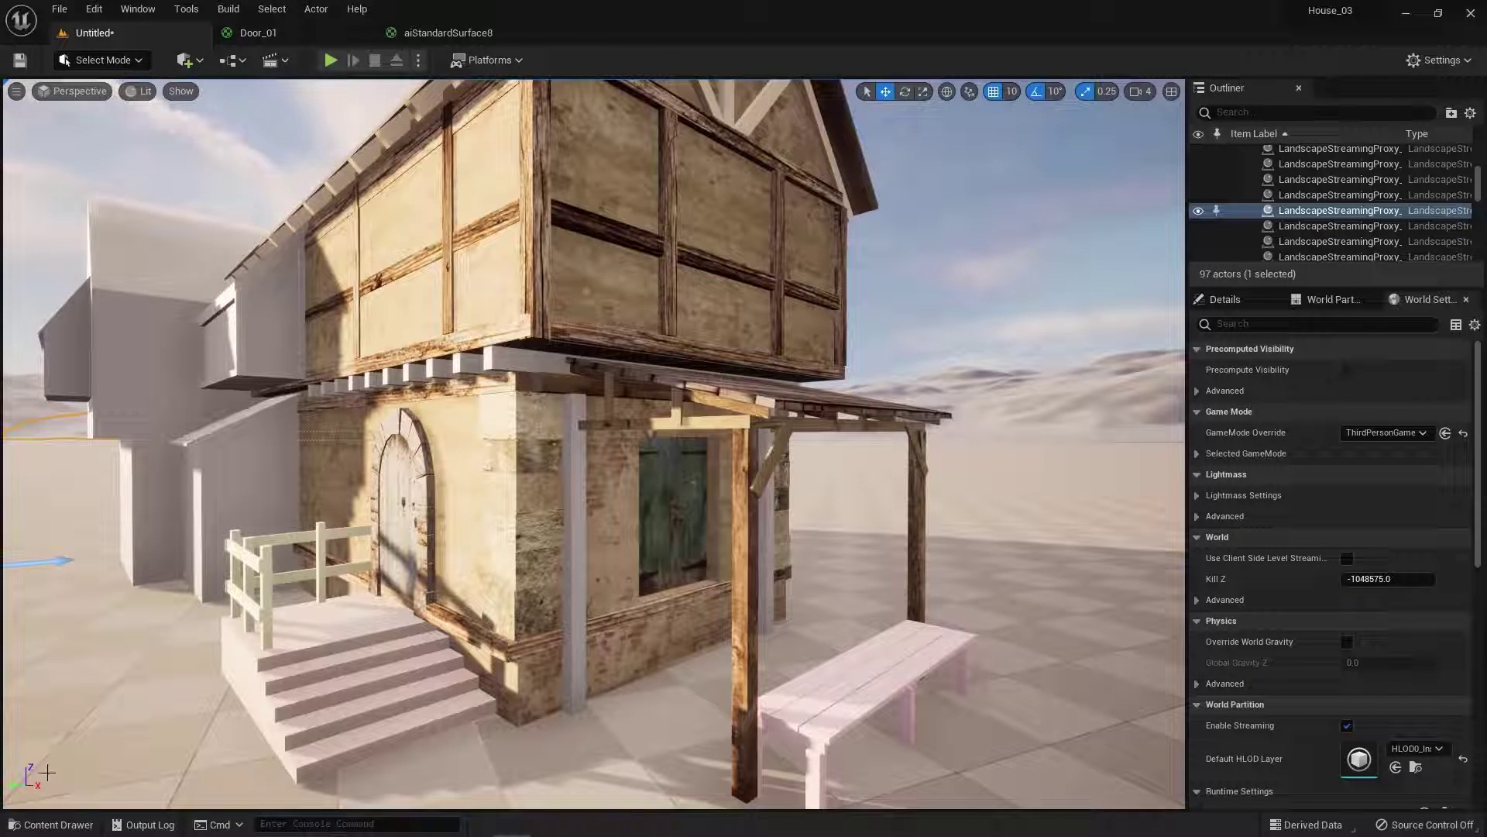
pyautogui.click(54, 824)
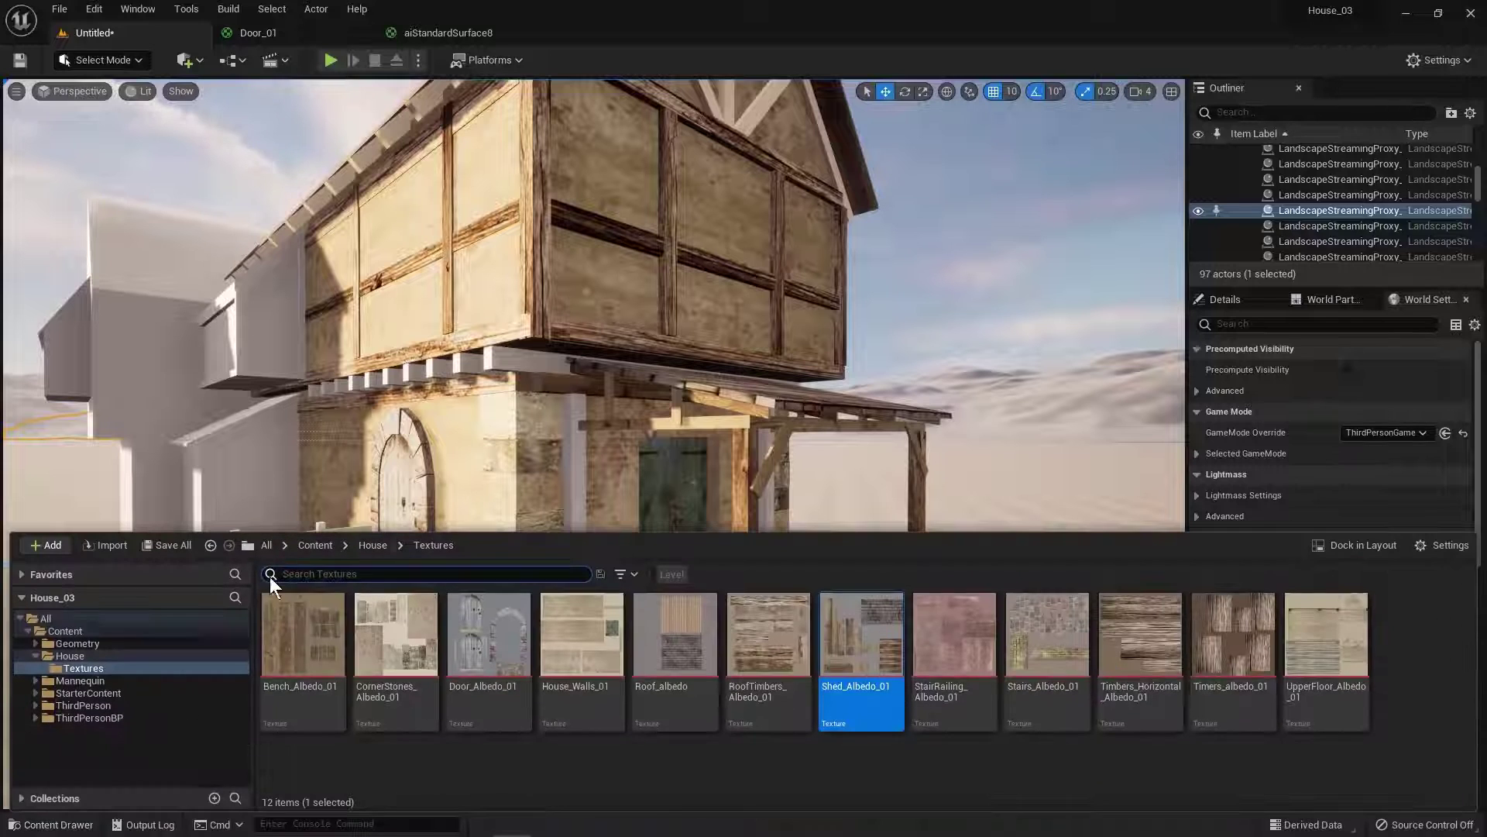
pyautogui.click(380, 544)
pyautogui.doubleClick(502, 645)
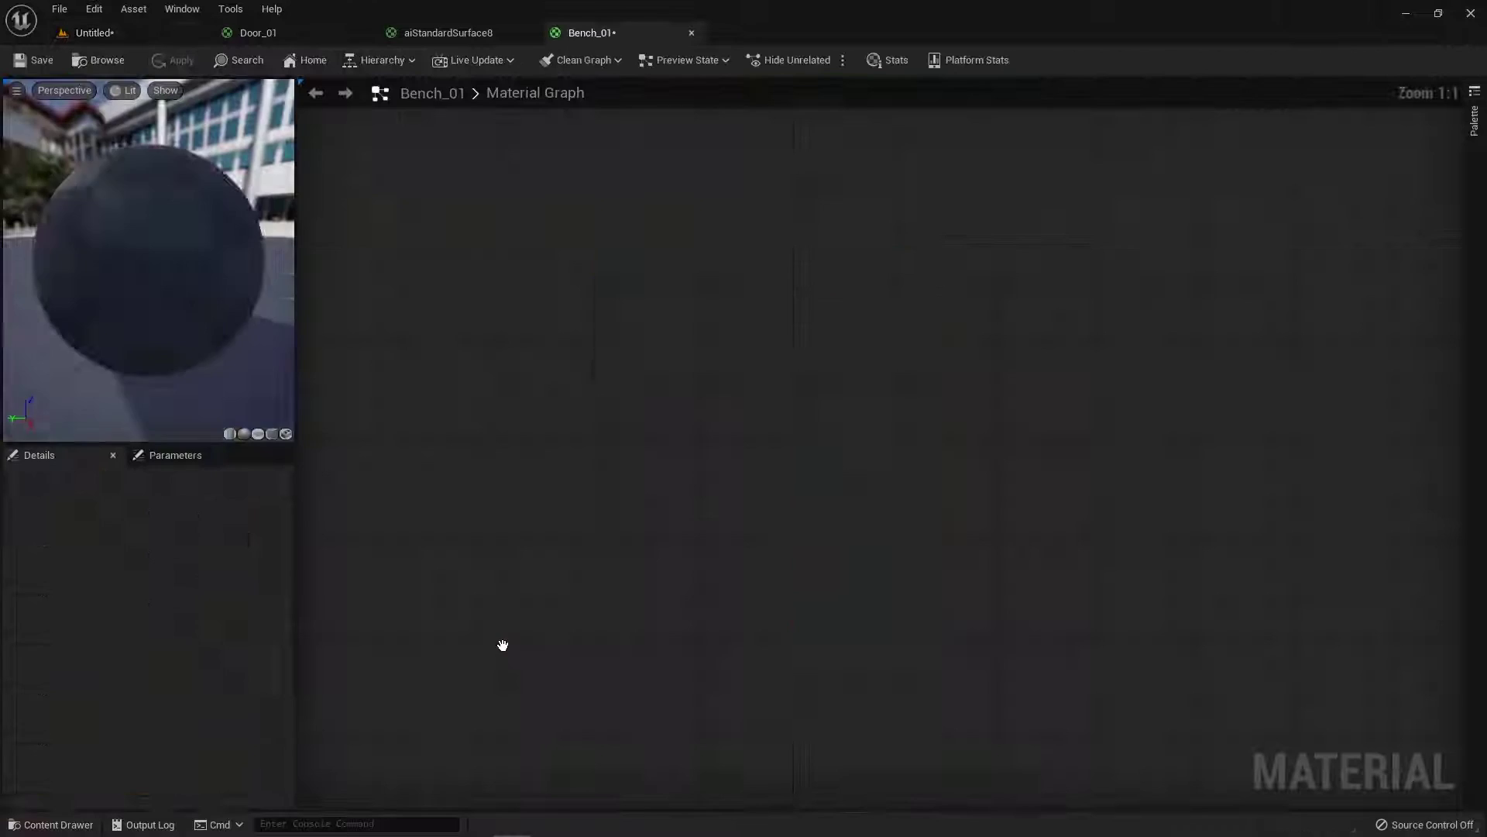
pyautogui.click(609, 222)
pyautogui.press('Delete')
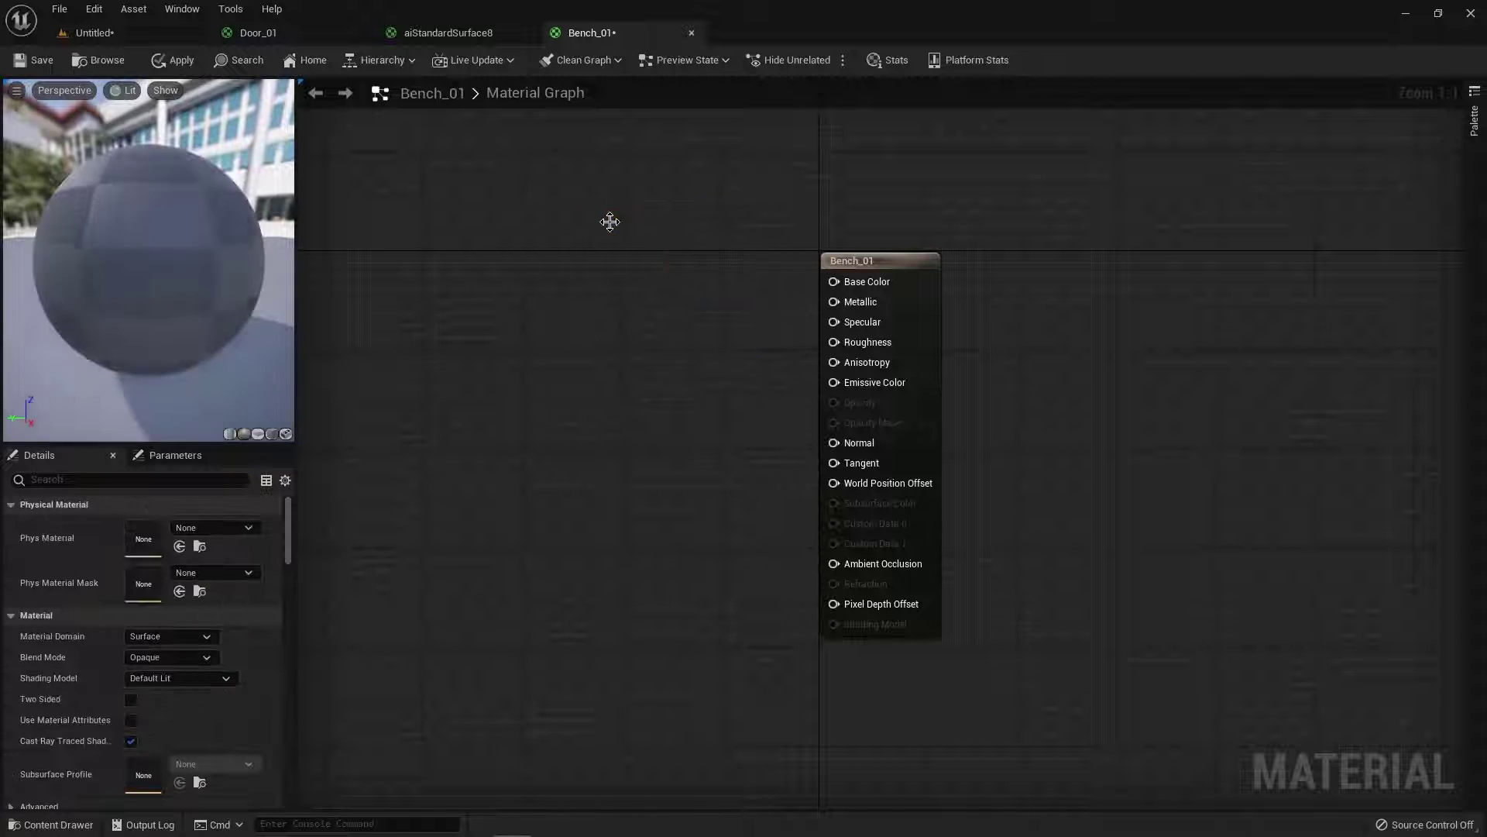
# Add the Bench_Albedo_01 texture to the Bench_01 graph, connect its RGB output to Base Color, and move it clear of the material node.
pyautogui.click(58, 827)
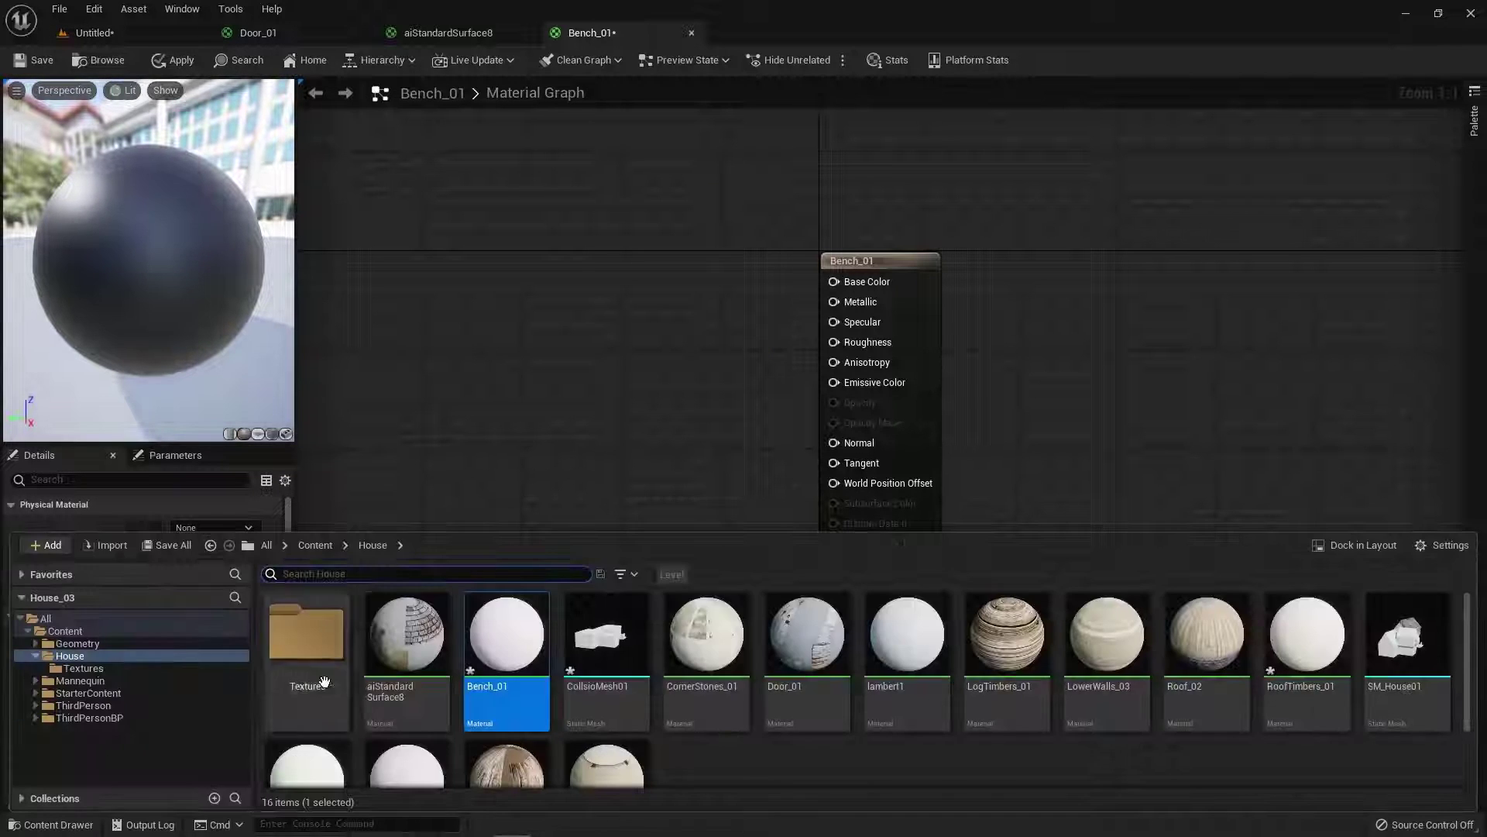
pyautogui.doubleClick(302, 631)
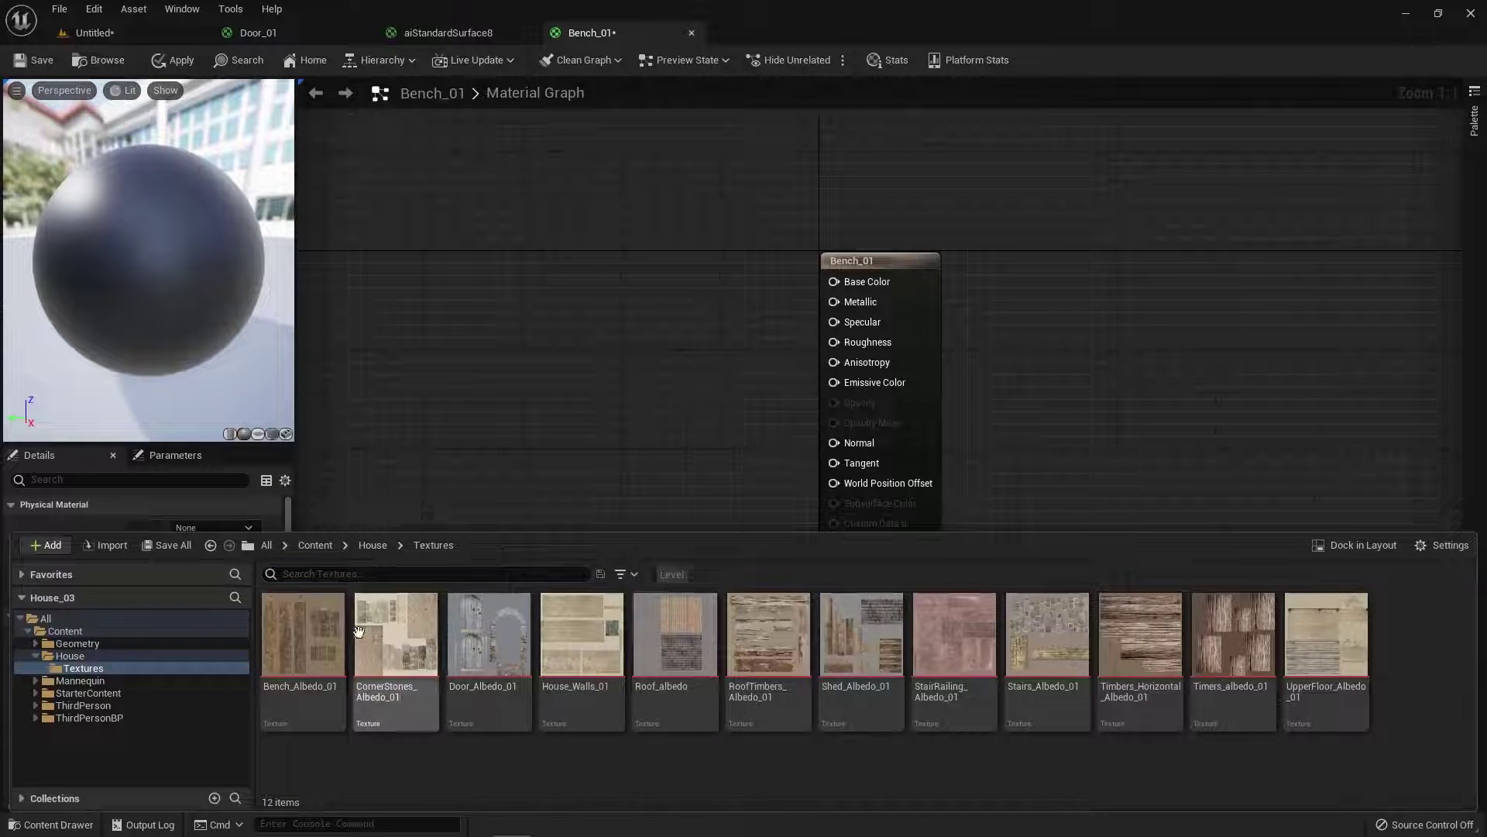
pyautogui.moveTo(302, 631); pyautogui.dragTo(603, 203)
pyautogui.moveTo(741, 228); pyautogui.dragTo(833, 281)
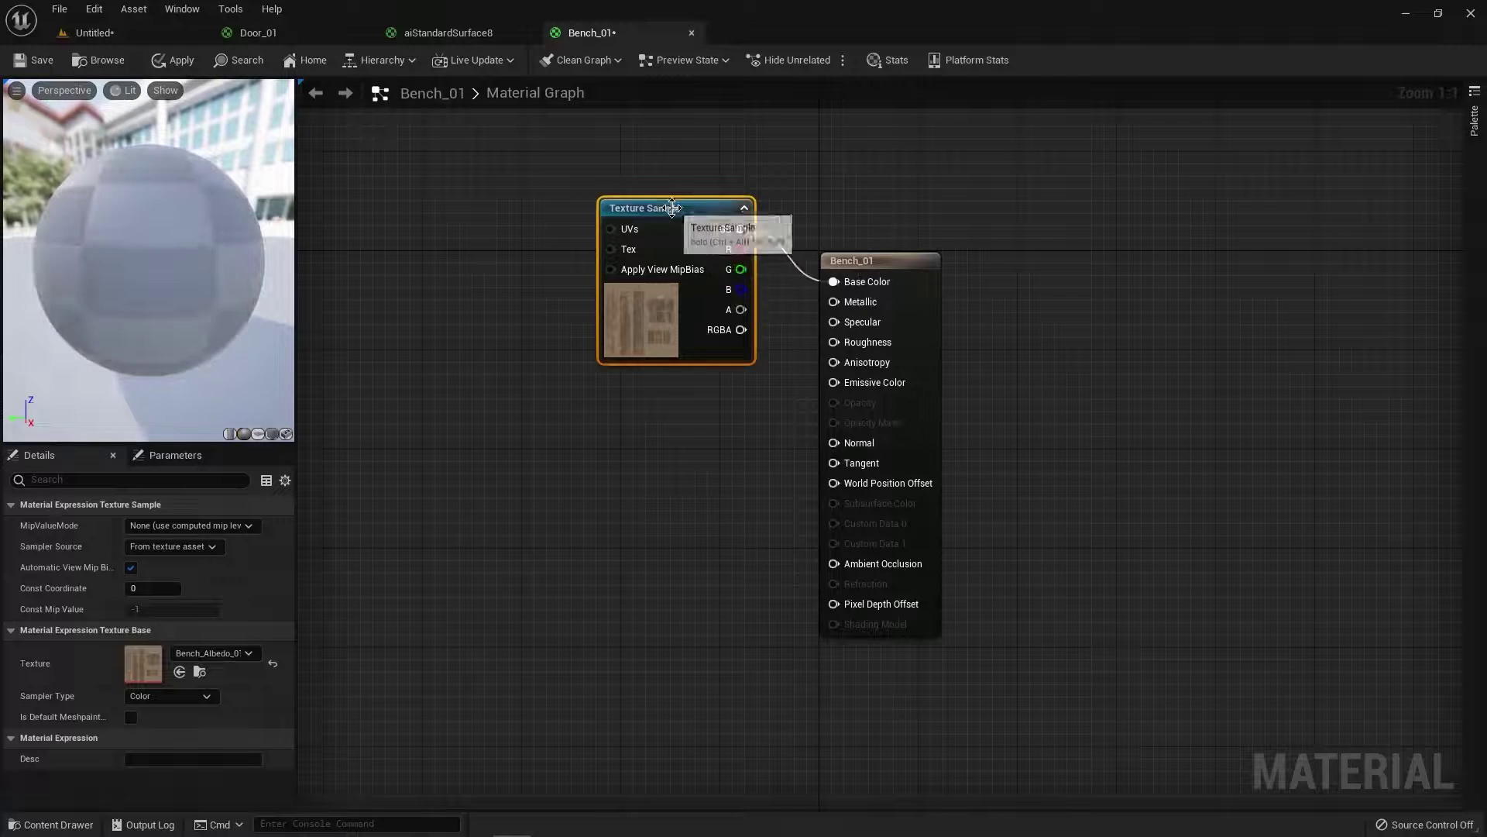
pyautogui.moveTo(672, 208); pyautogui.dragTo(608, 162)
# Add a Constant node with value 0 feeding Bench_01's Metallic input and place it just below the Texture Sample.
pyautogui.moveTo(639, 426); pyautogui.dragTo(604, 411)
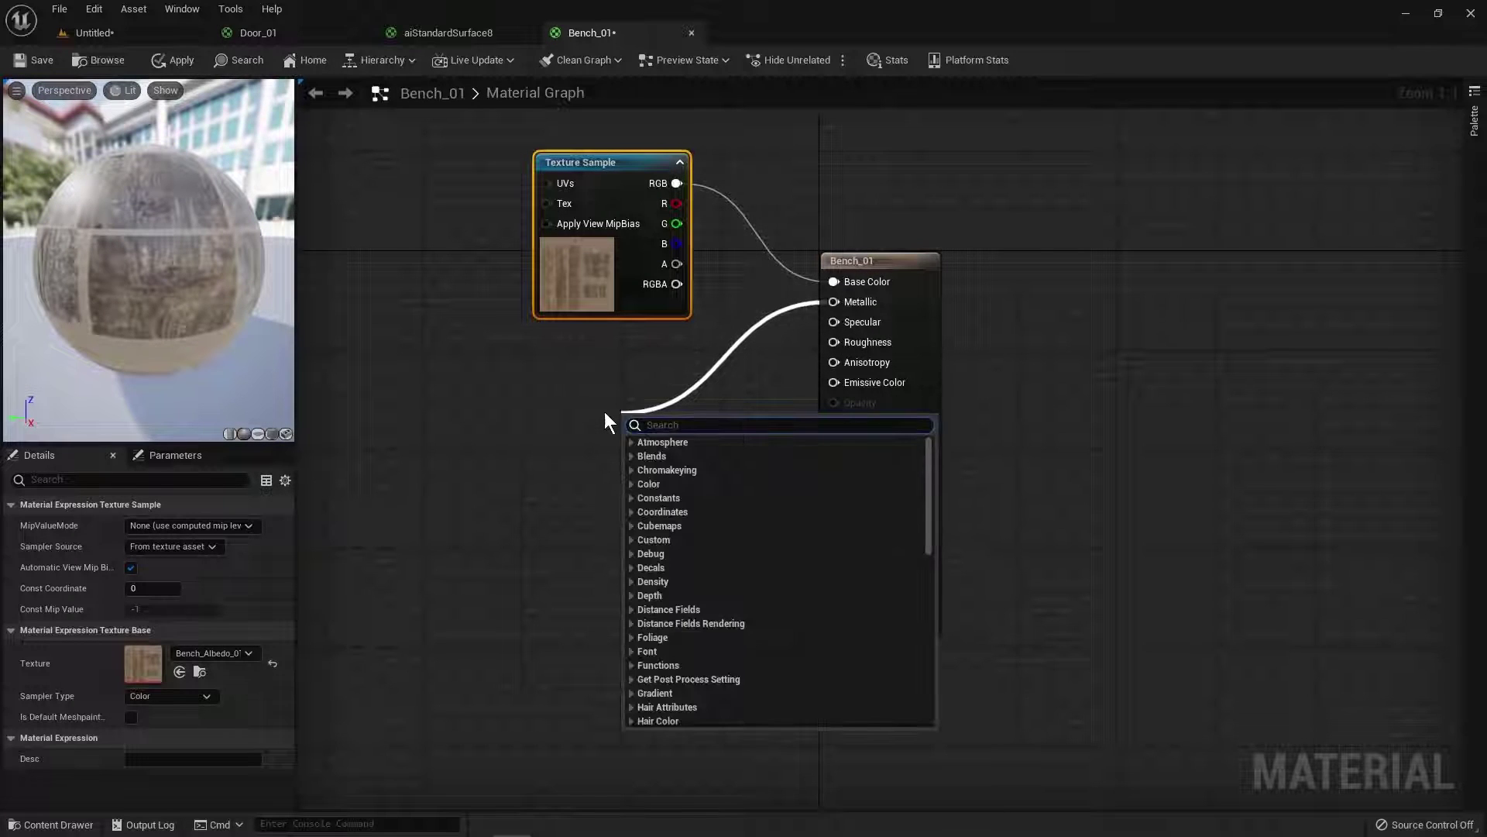
pyautogui.write('cons')
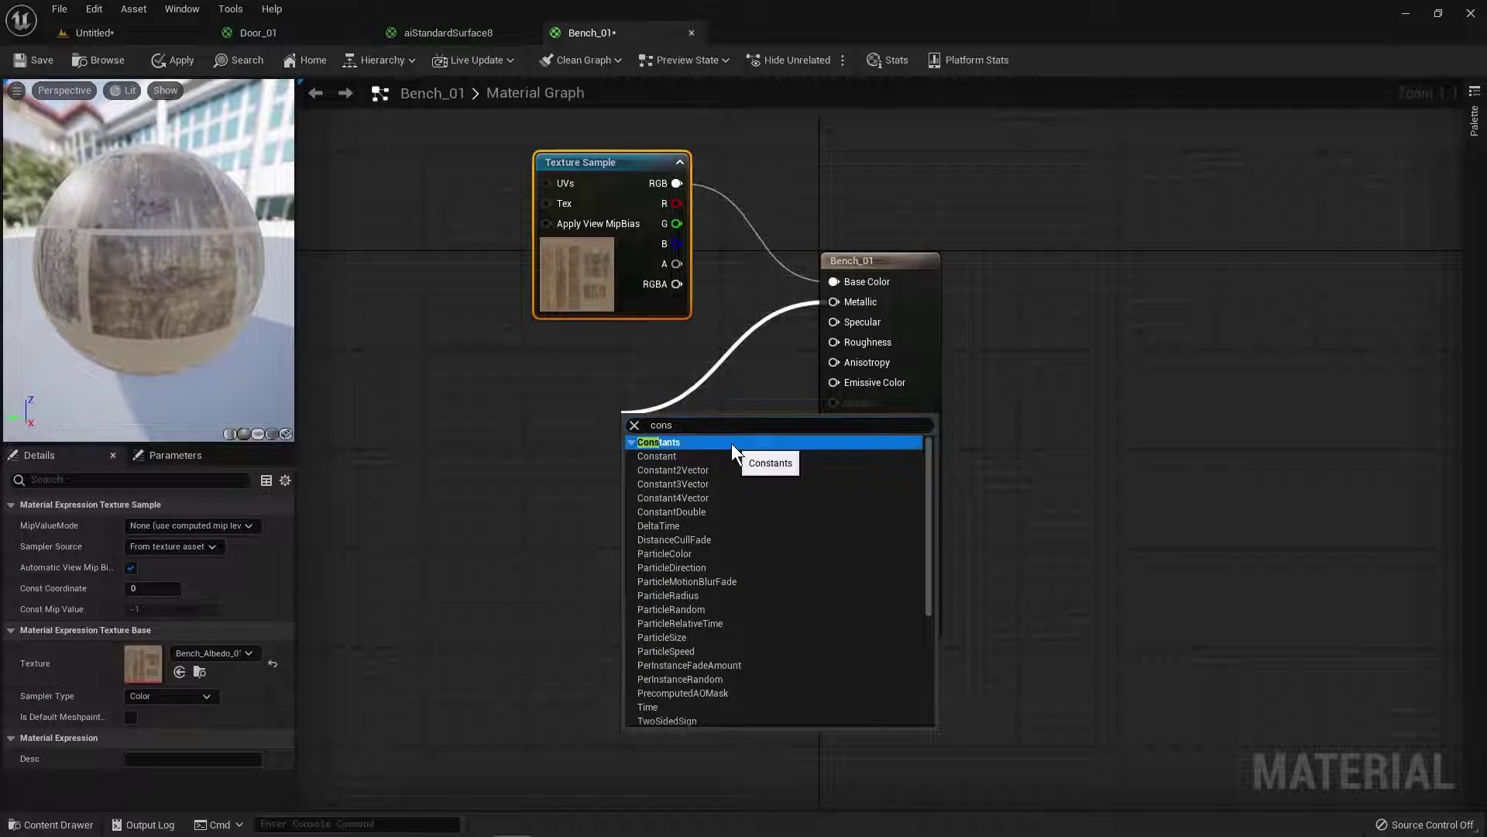
pyautogui.click(698, 455)
pyautogui.moveTo(638, 424); pyautogui.dragTo(626, 362)
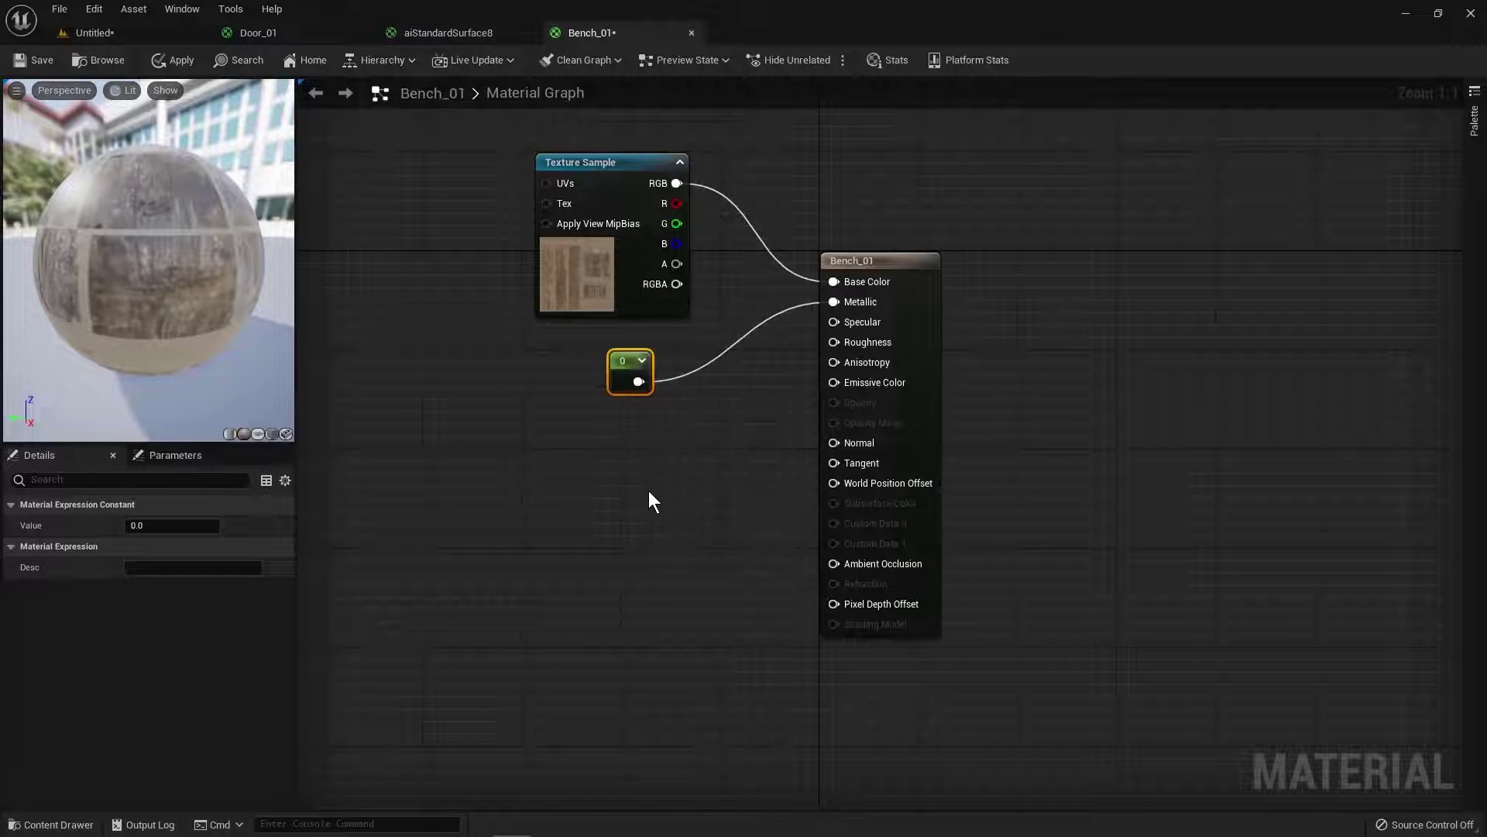
# Duplicate Bench_01's Metallic constant twice, stack the copies below it, and connect them to the Specular and Roughness inputs.
pyautogui.hotkey('ctrl', 'd')
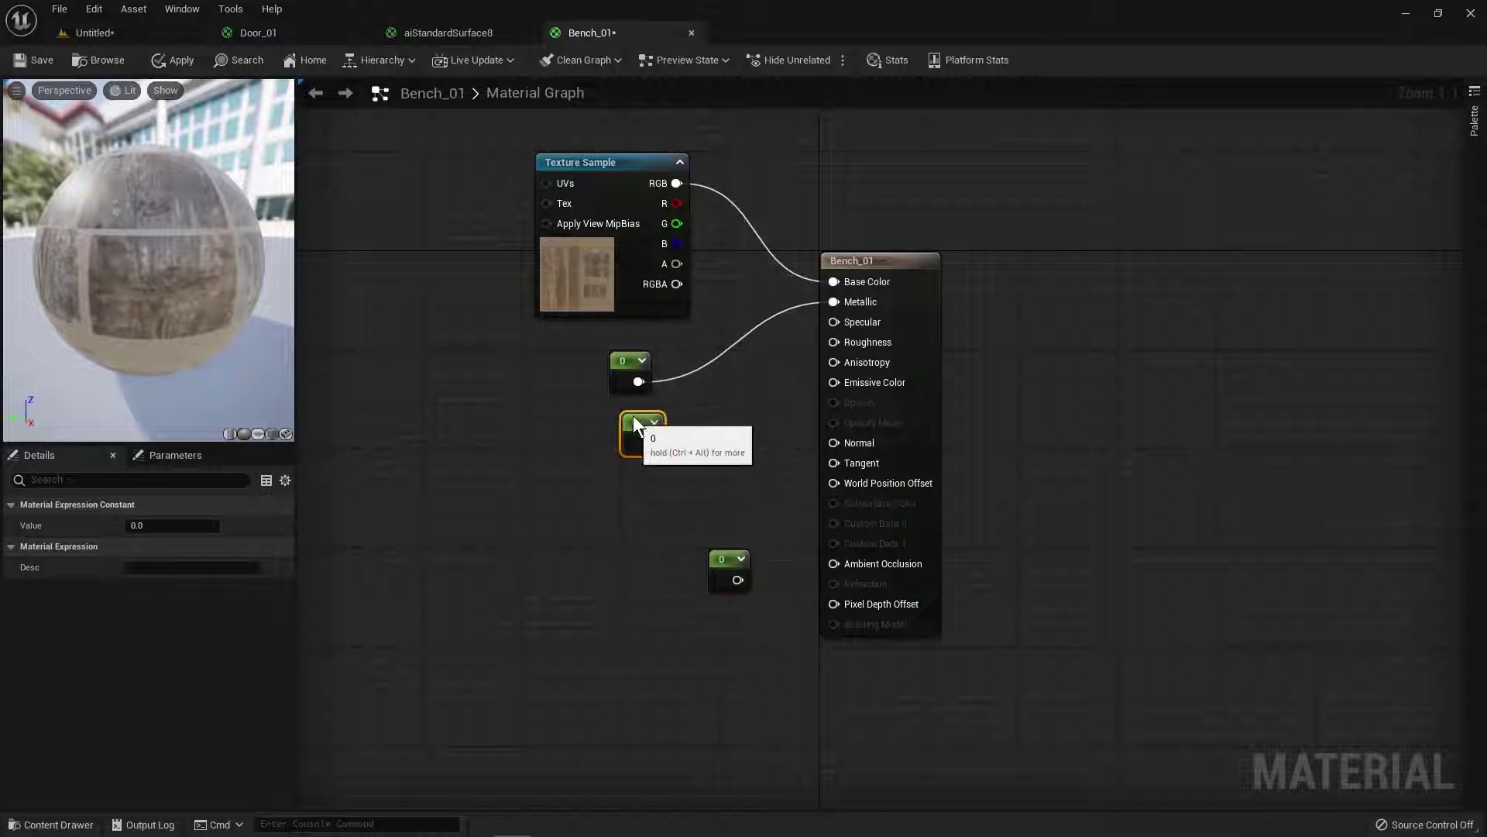
pyautogui.moveTo(634, 415); pyautogui.dragTo(621, 403)
pyautogui.moveTo(730, 559); pyautogui.dragTo(835, 322)
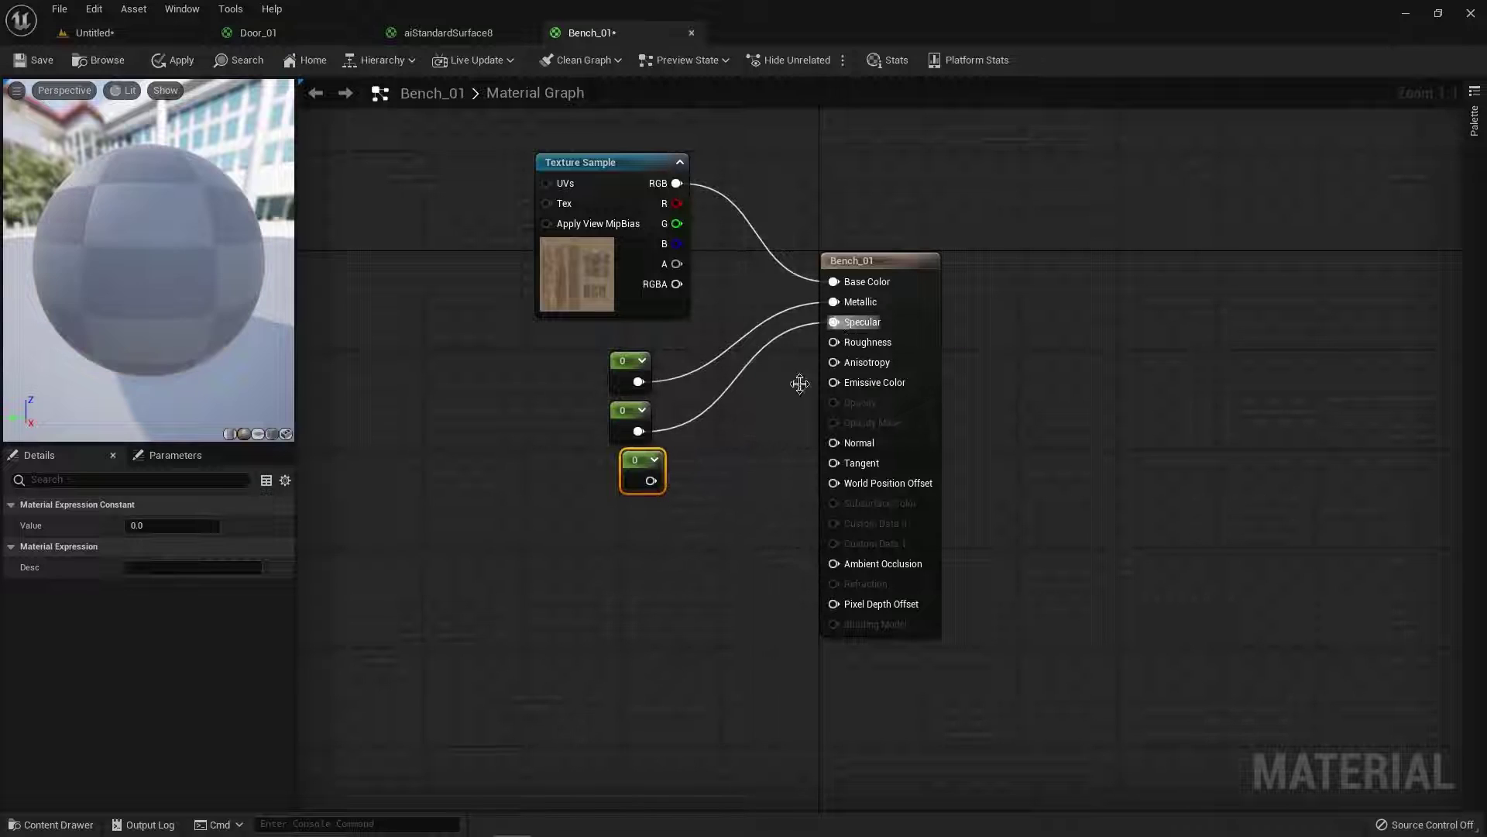
pyautogui.moveTo(650, 480); pyautogui.dragTo(834, 341)
# Set Bench_01's Roughness constant to 1.0 and save the material.
pyautogui.click(170, 525)
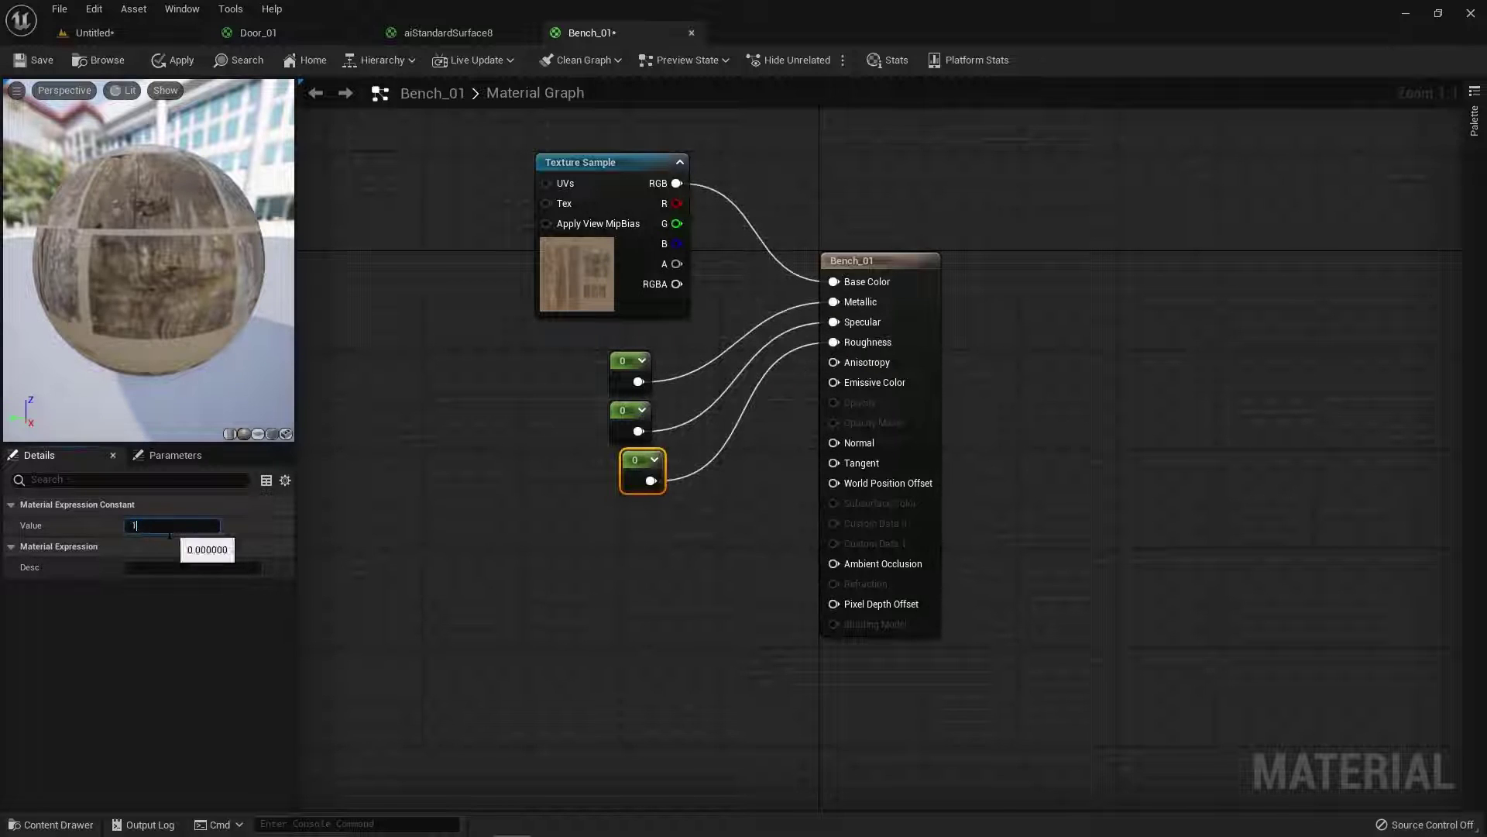
pyautogui.write('1')
pyautogui.press('Return')
pyautogui.click(22, 59)
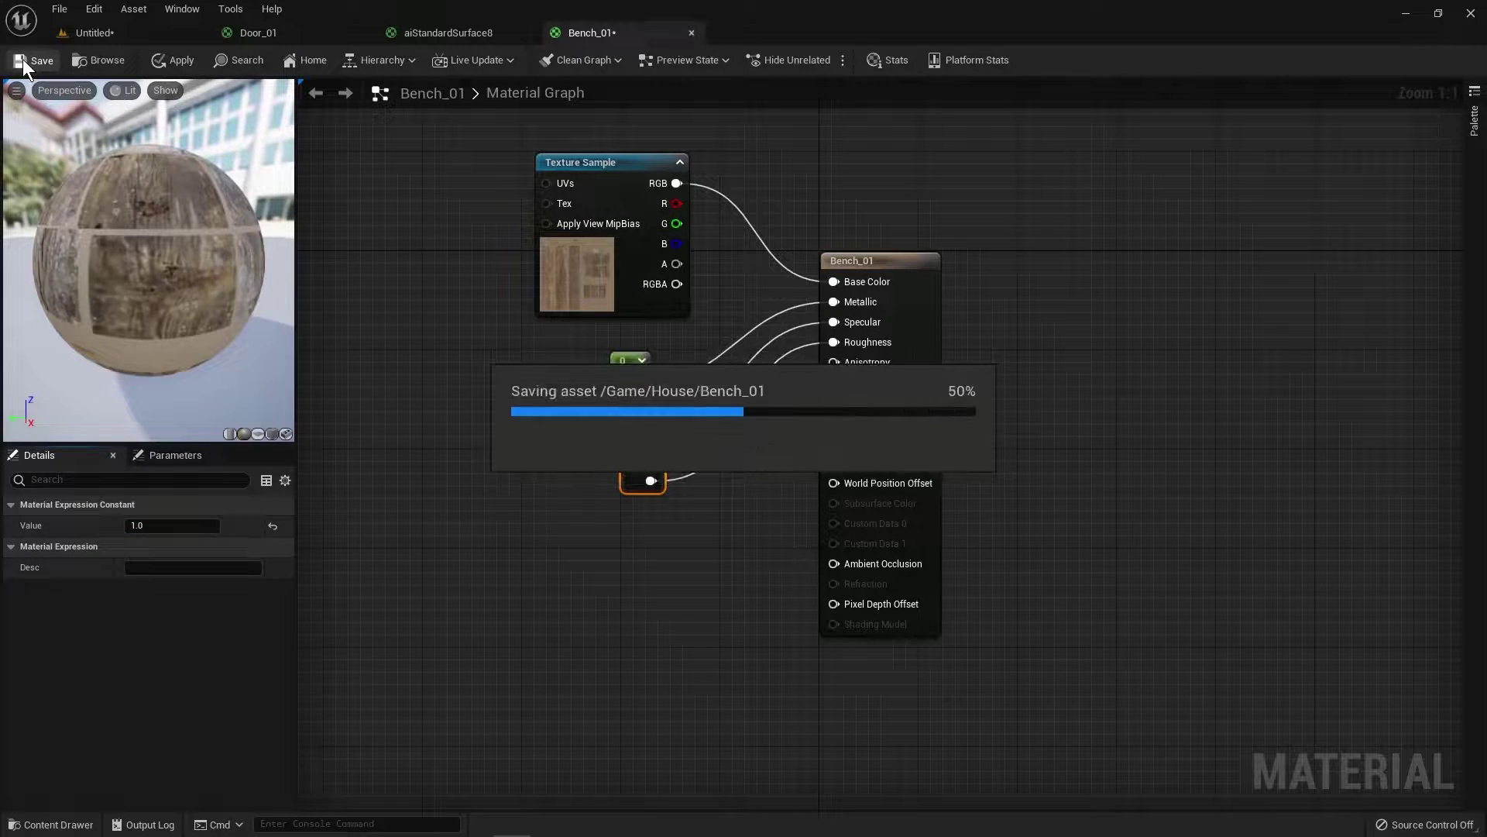
# Open the RoofTimbers_01 material from the House folder, delete its colour Param node, and reposition the material node.
pyautogui.click(113, 32)
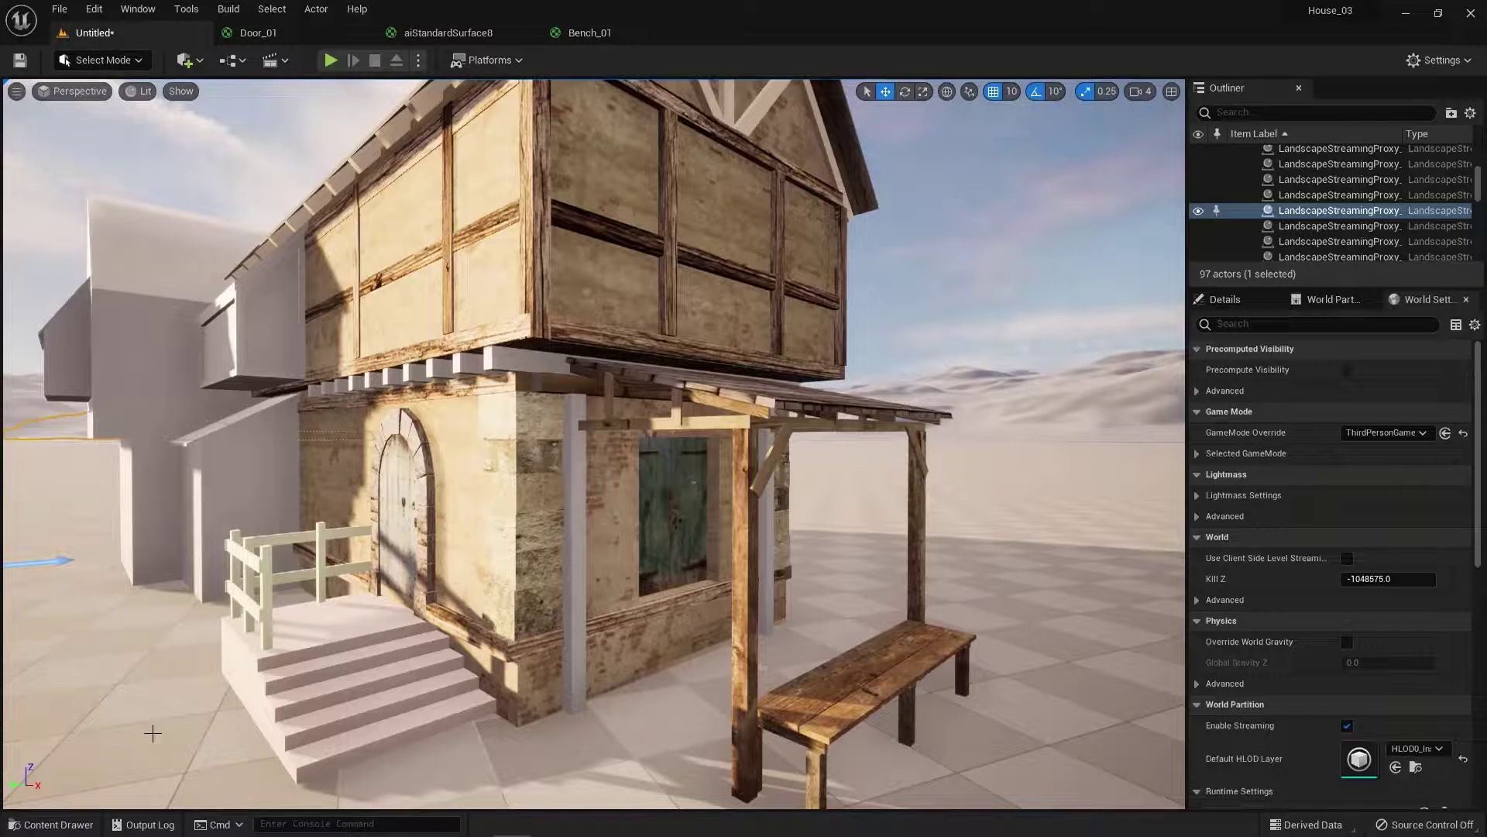
pyautogui.click(51, 824)
pyautogui.click(372, 546)
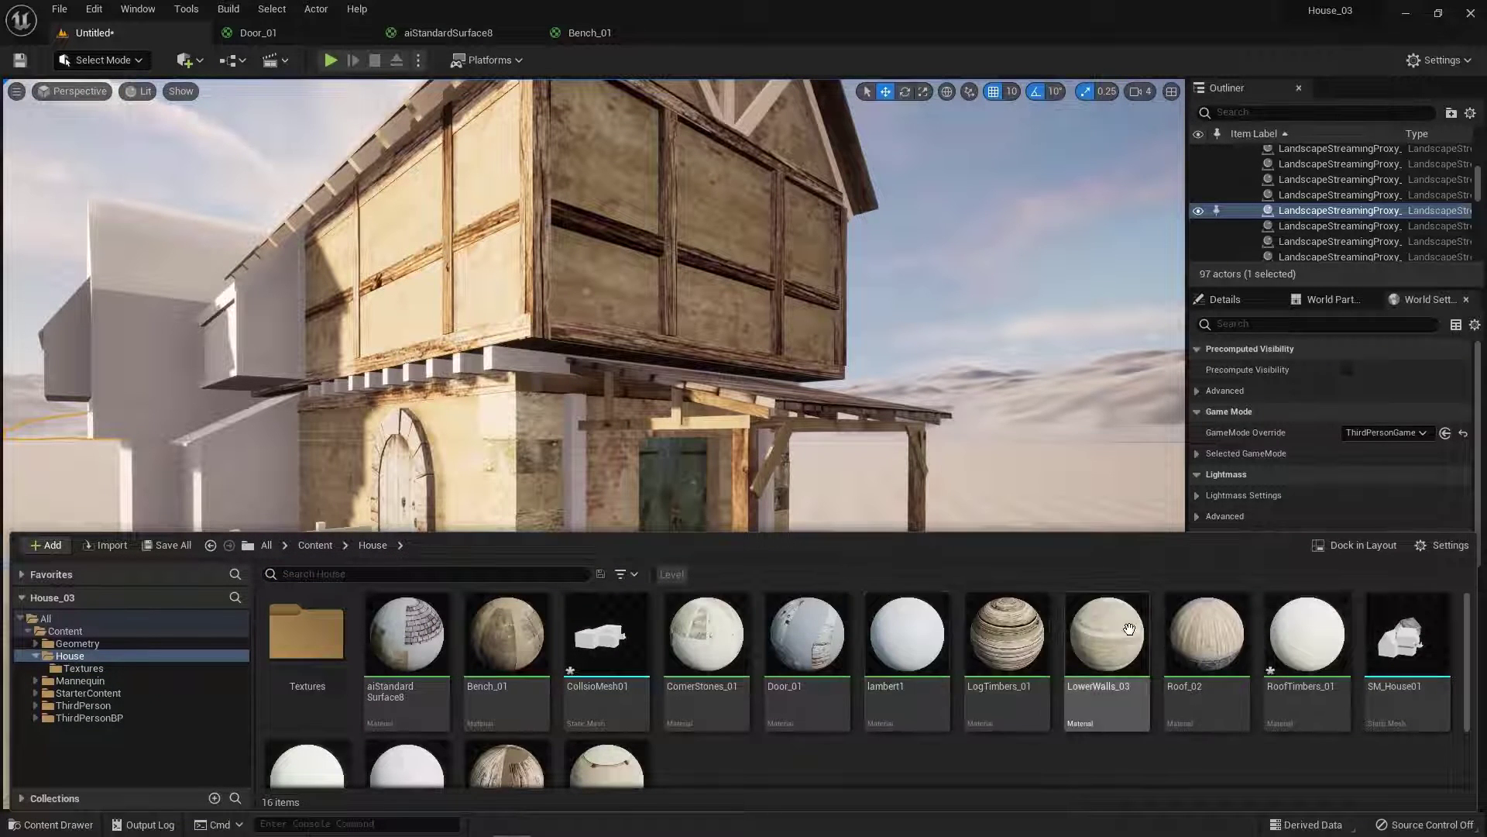
pyautogui.doubleClick(1323, 634)
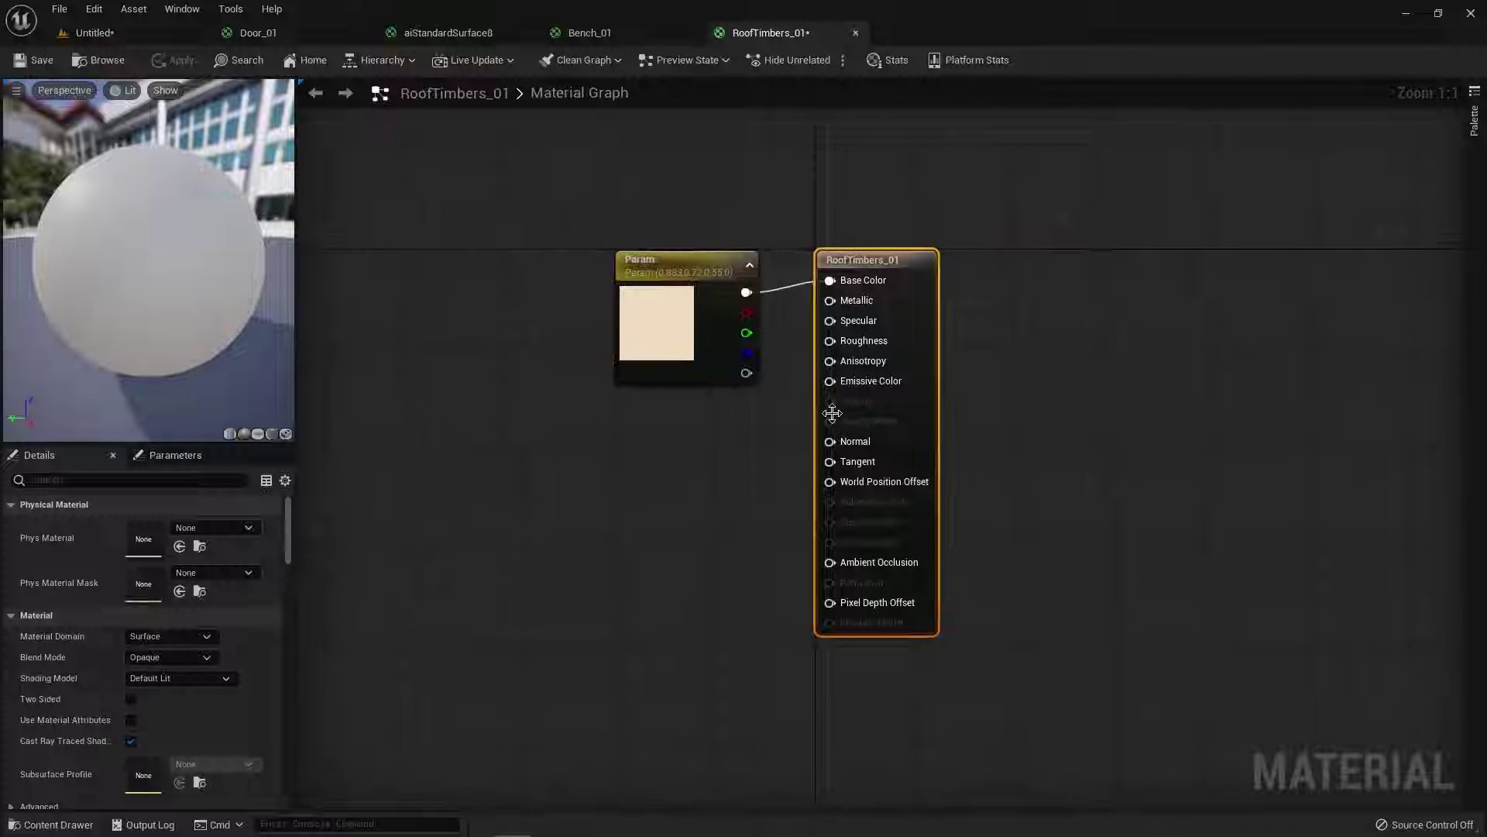
pyautogui.moveTo(683, 259); pyautogui.dragTo(647, 183)
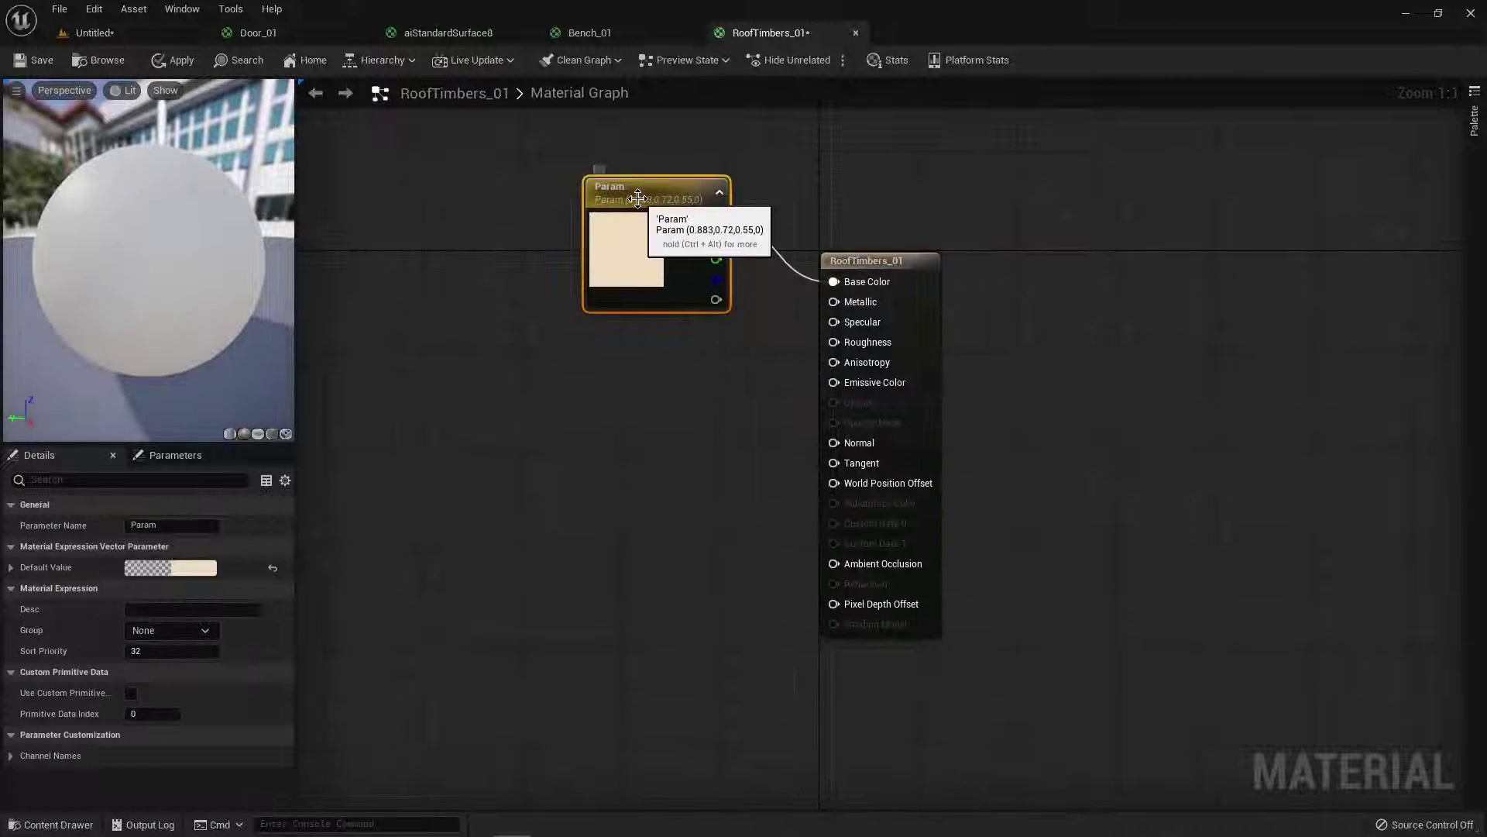
pyautogui.press('Delete')
pyautogui.moveTo(848, 266); pyautogui.dragTo(737, 217)
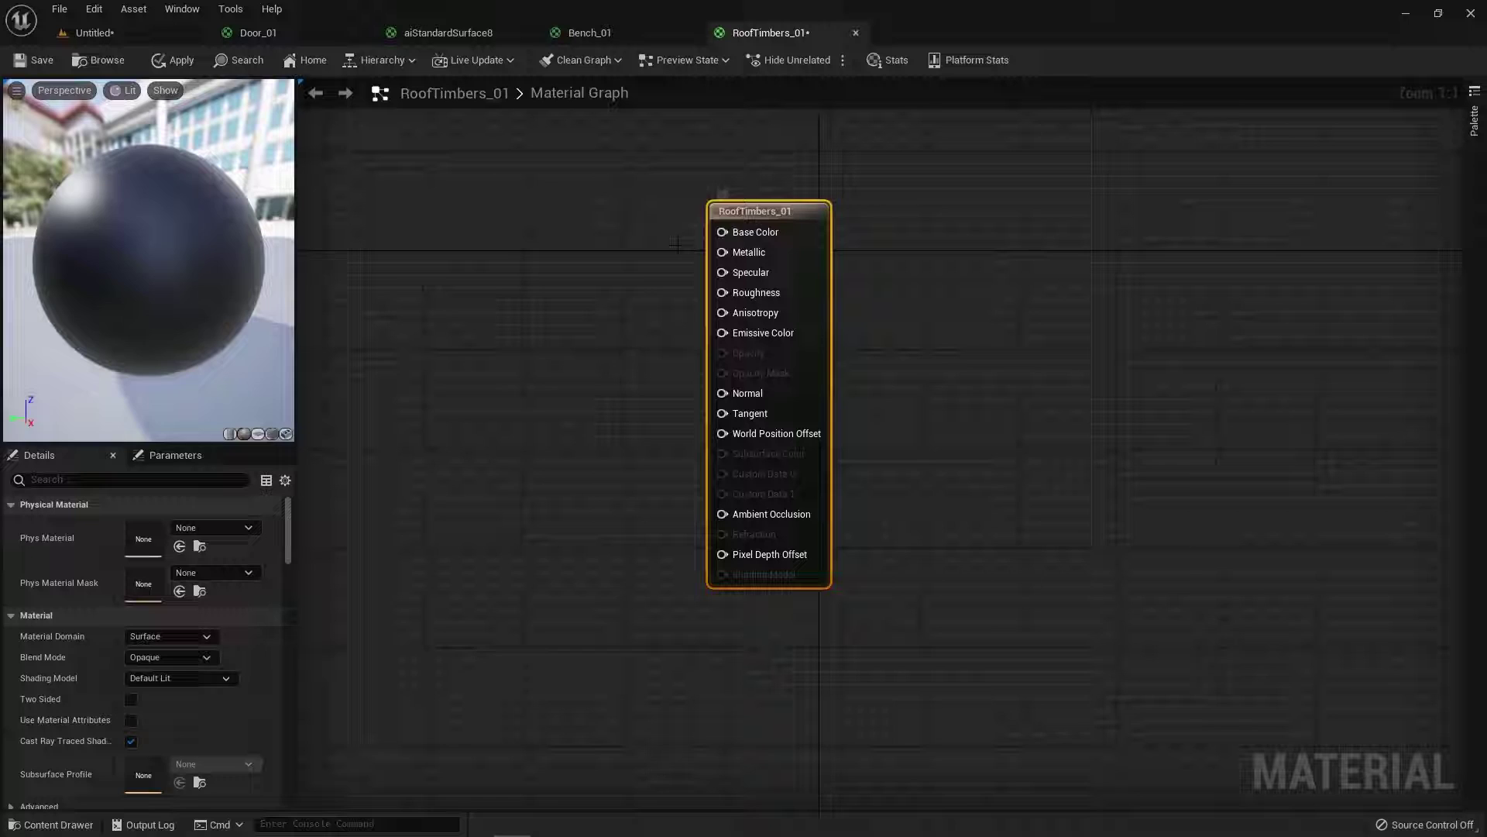
# Add the RoofTimbers_Albedo_01 texture to the RoofTimbers_01 graph, connect its RGB output to Base Color, and move it clear of the material node.
pyautogui.click(54, 824)
pyautogui.doubleClick(304, 631)
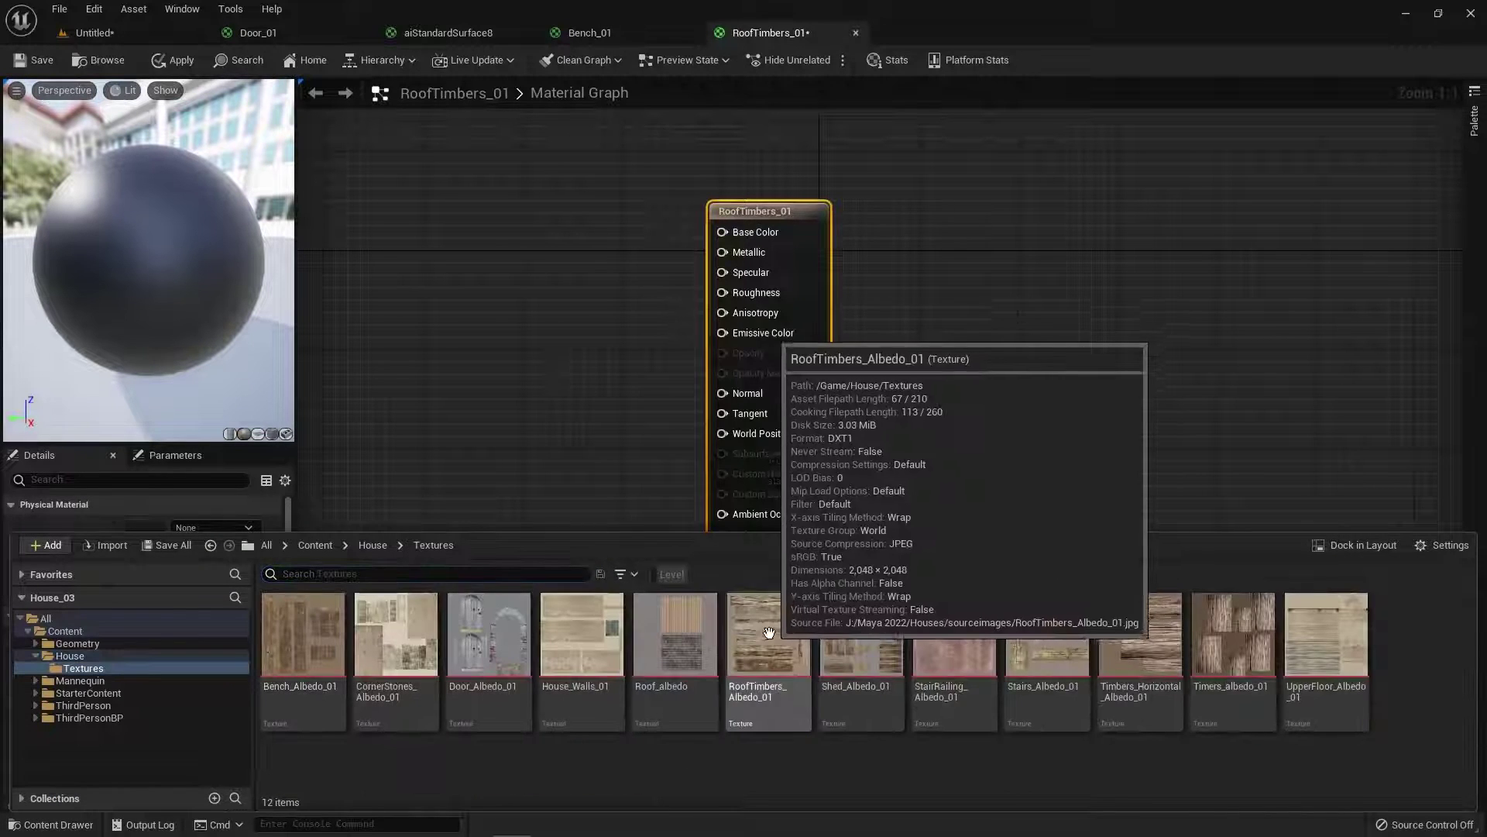
pyautogui.moveTo(769, 633); pyautogui.dragTo(540, 201)
pyautogui.moveTo(680, 230); pyautogui.dragTo(721, 232)
pyautogui.moveTo(597, 206); pyautogui.dragTo(518, 145)
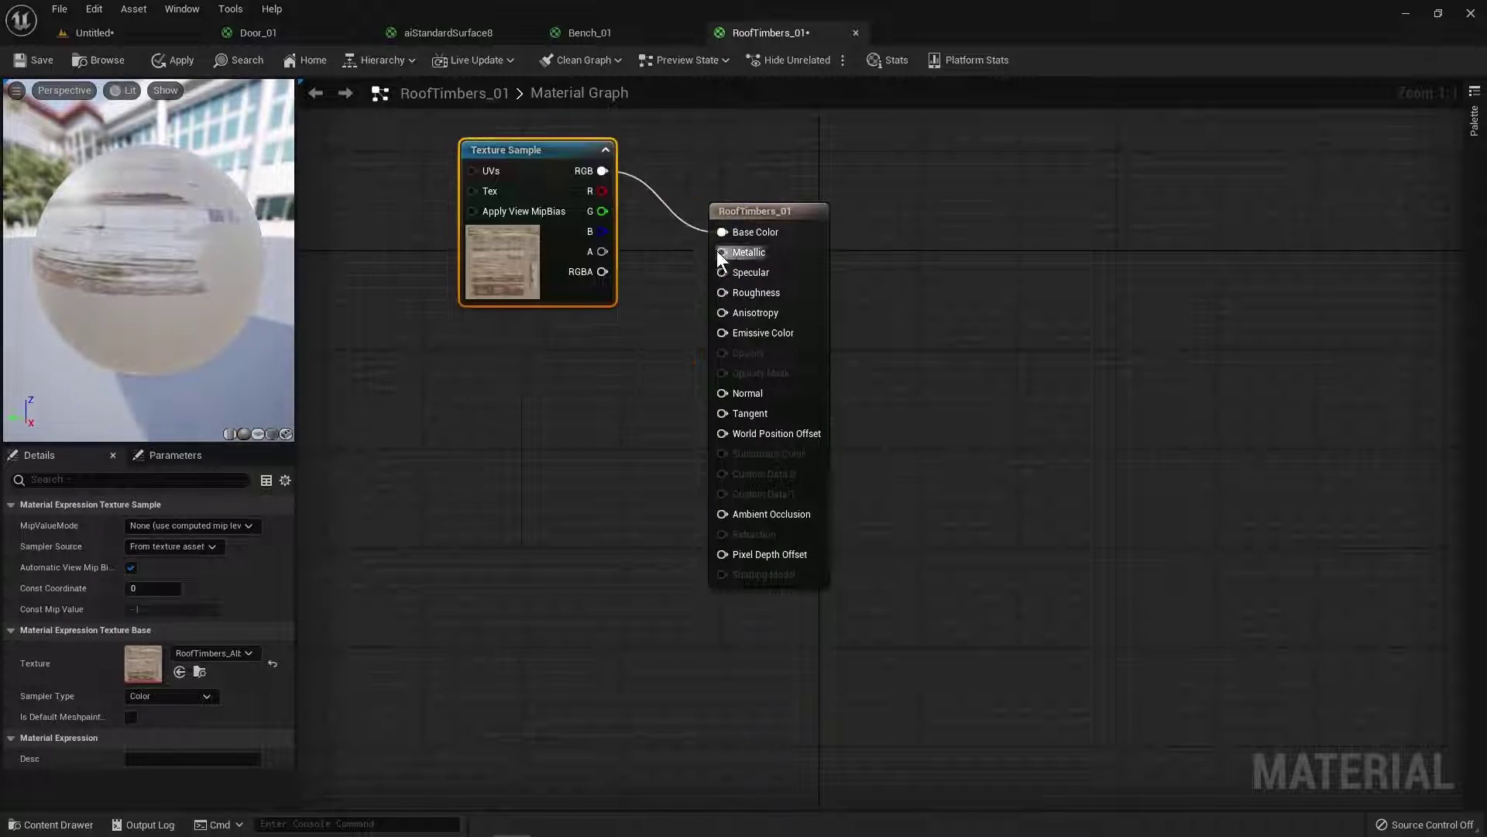
# Add a Constant node with value 0 feeding RoofTimbers_01's Metallic input, placed just below the Texture Sample.
pyautogui.moveTo(720, 251); pyautogui.dragTo(572, 336)
pyautogui.write('cons')
pyautogui.click(668, 372)
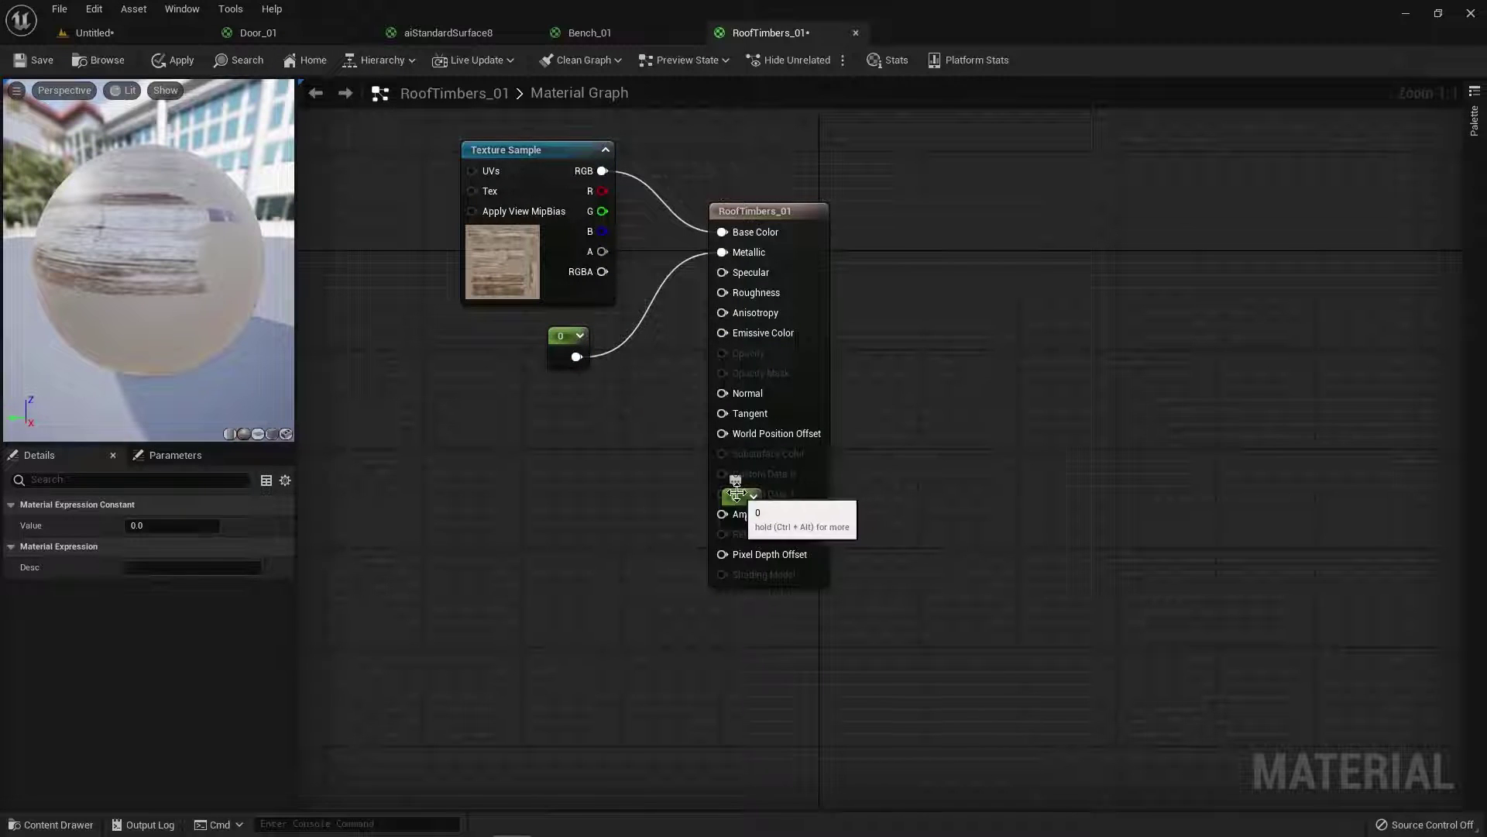
# Duplicate RoofTimbers_01's Metallic constant twice, stack the copies below it, and connect them to the Specular and Roughness inputs.
pyautogui.click(737, 493)
pyautogui.moveTo(759, 209); pyautogui.dragTo(833, 209)
pyautogui.moveTo(739, 493); pyautogui.dragTo(612, 408)
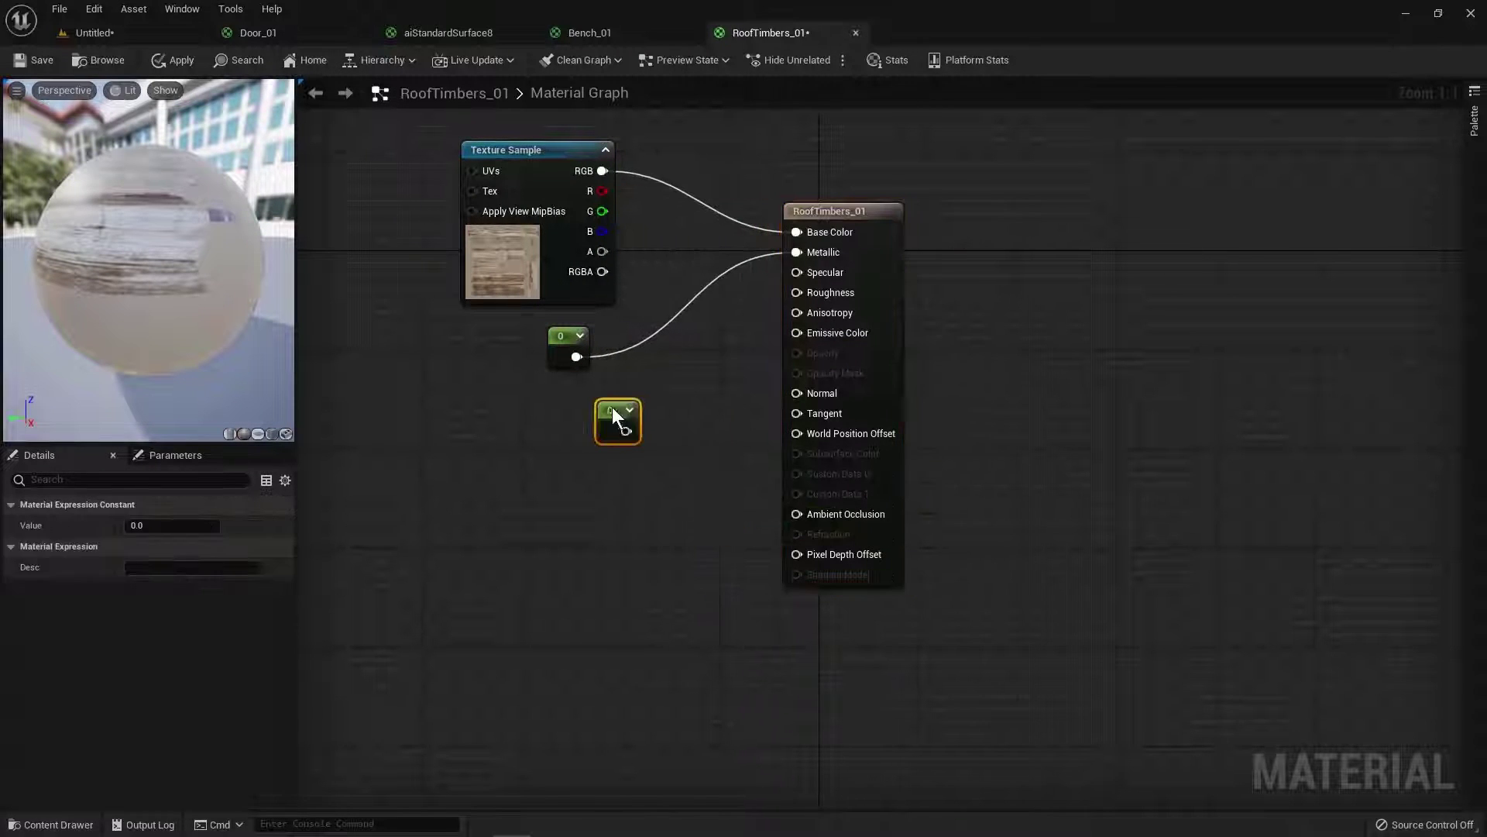
pyautogui.hotkey('ctrl', 'v')
pyautogui.moveTo(701, 570); pyautogui.dragTo(577, 458)
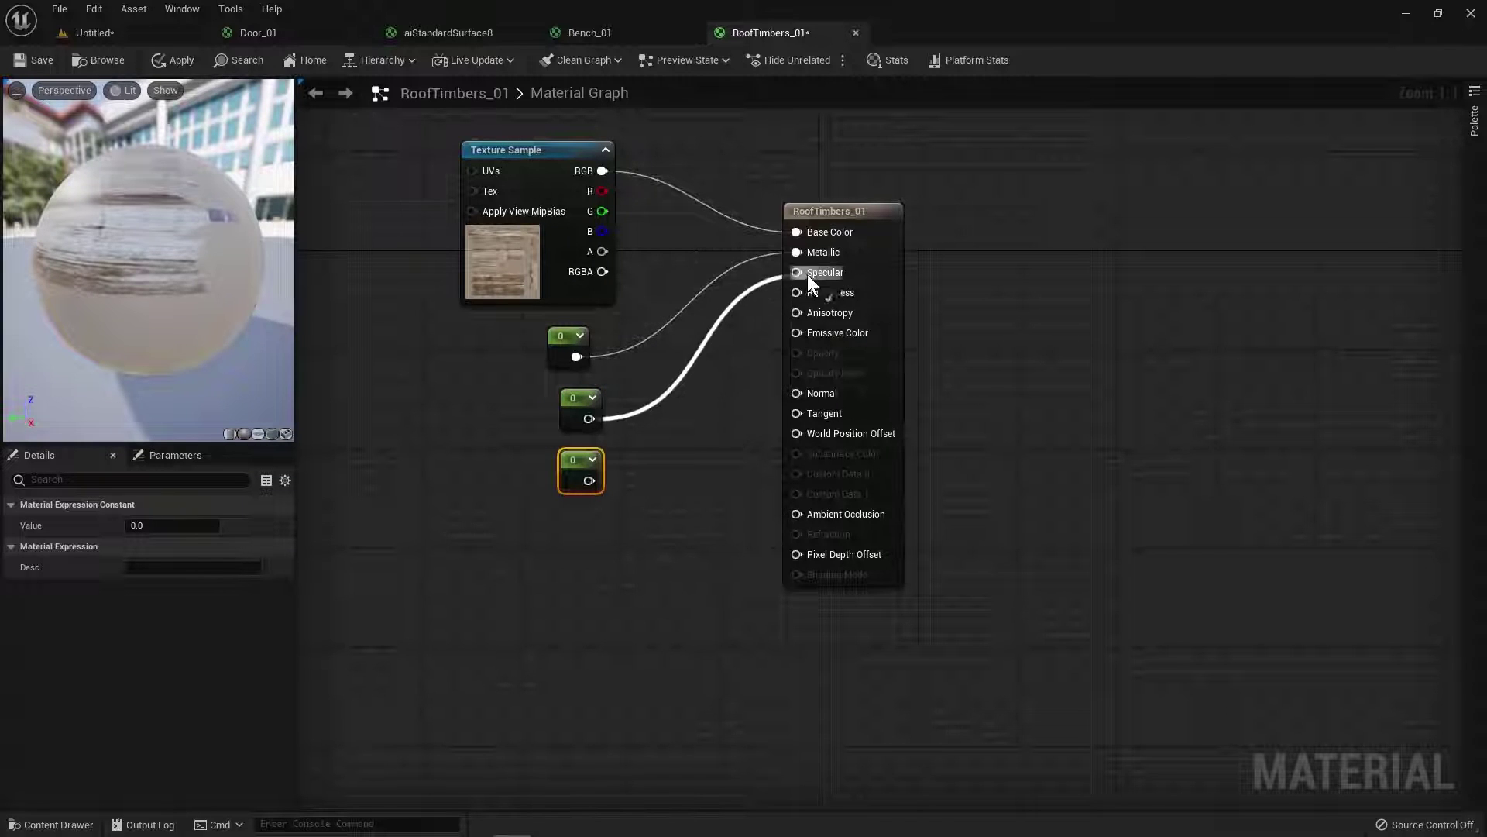
pyautogui.moveTo(807, 275); pyautogui.dragTo(808, 273)
pyautogui.moveTo(798, 292); pyautogui.dragTo(589, 480)
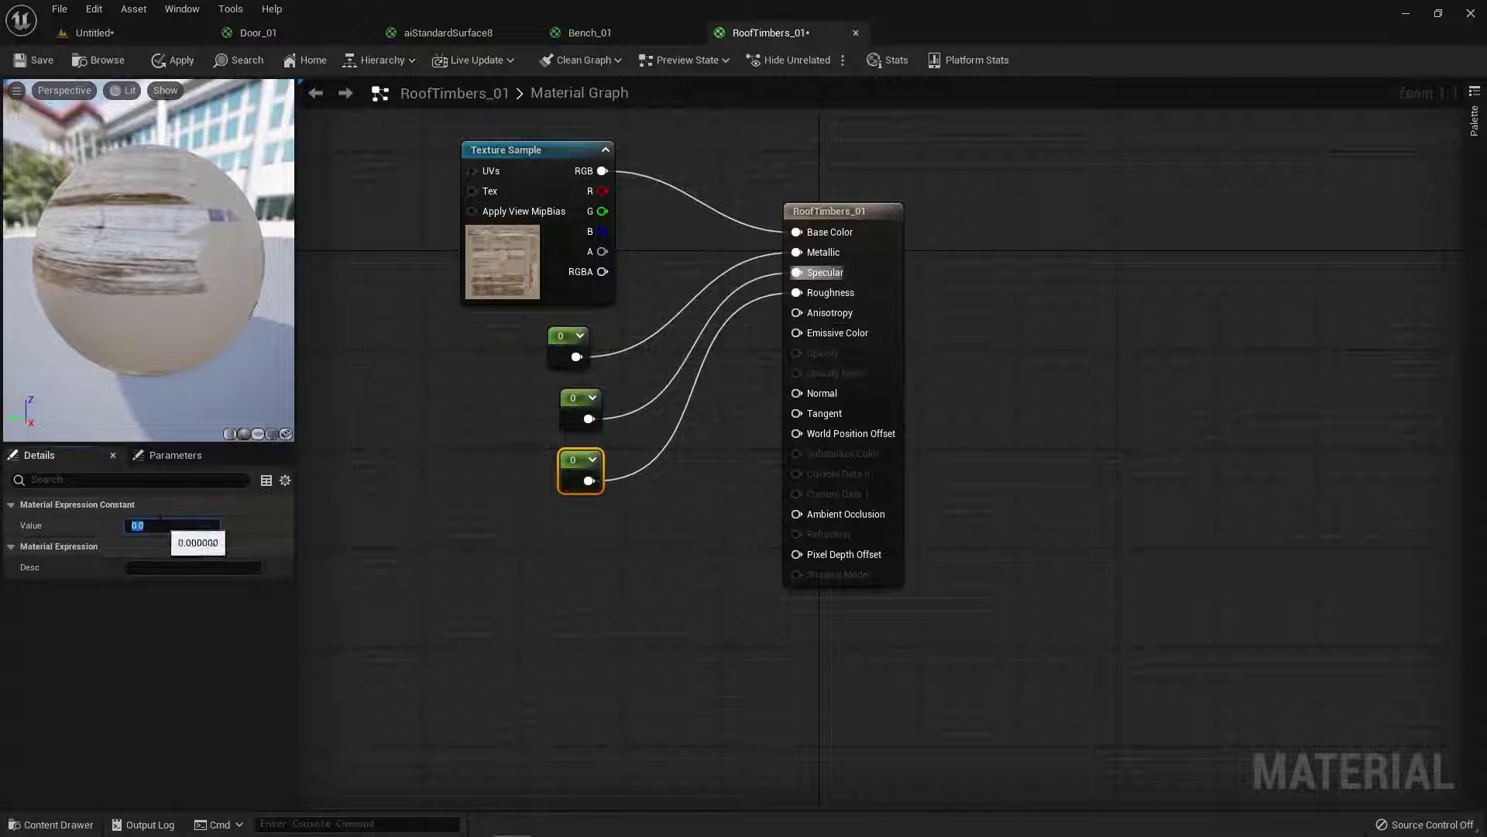
# Set RoofTimbers_01's Roughness constant to 1.0, save the material, and return to the level.
pyautogui.write('1')
pyautogui.press('Return')
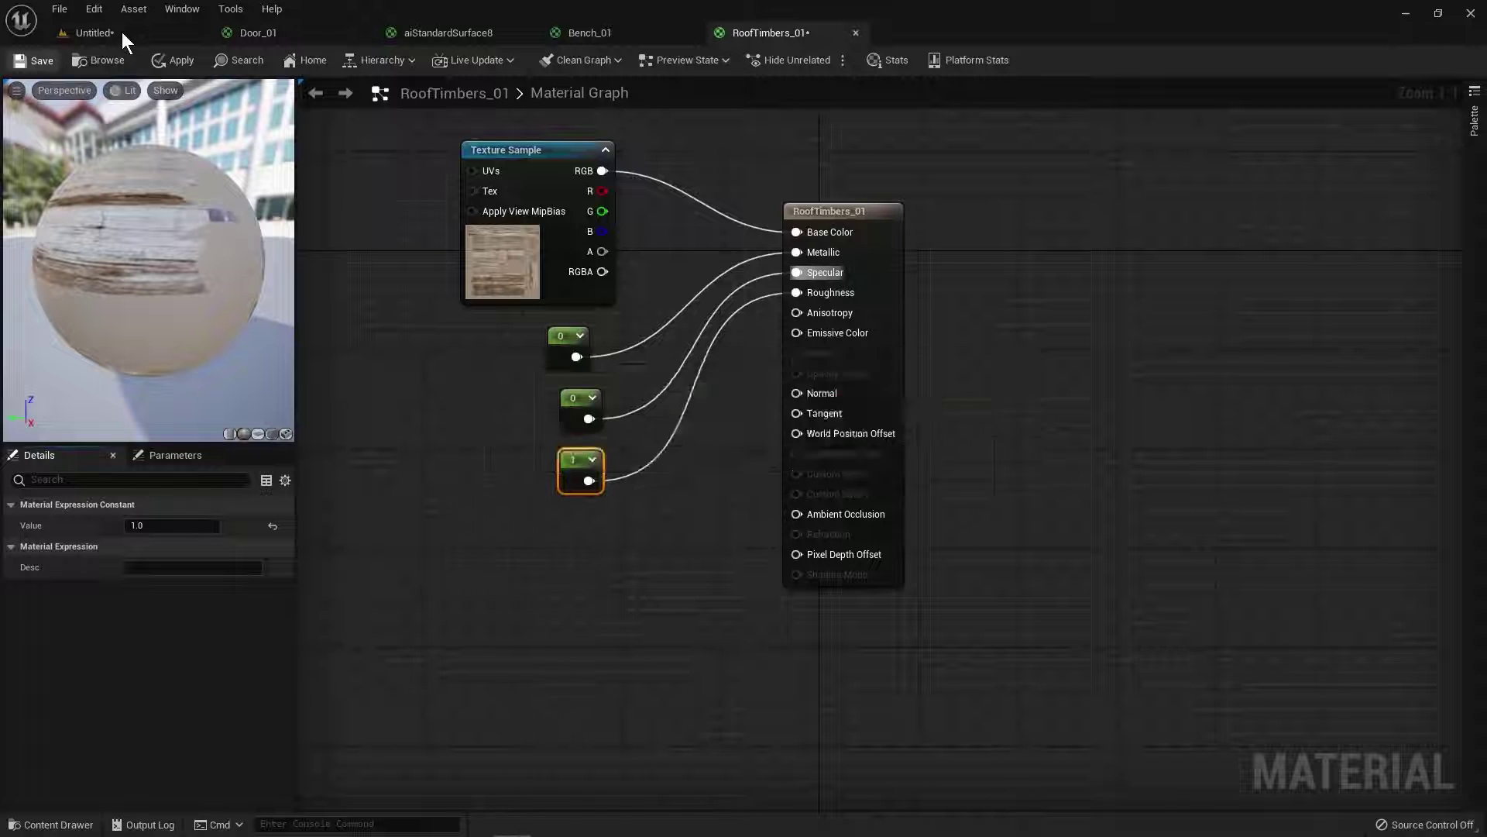
pyautogui.click(122, 31)
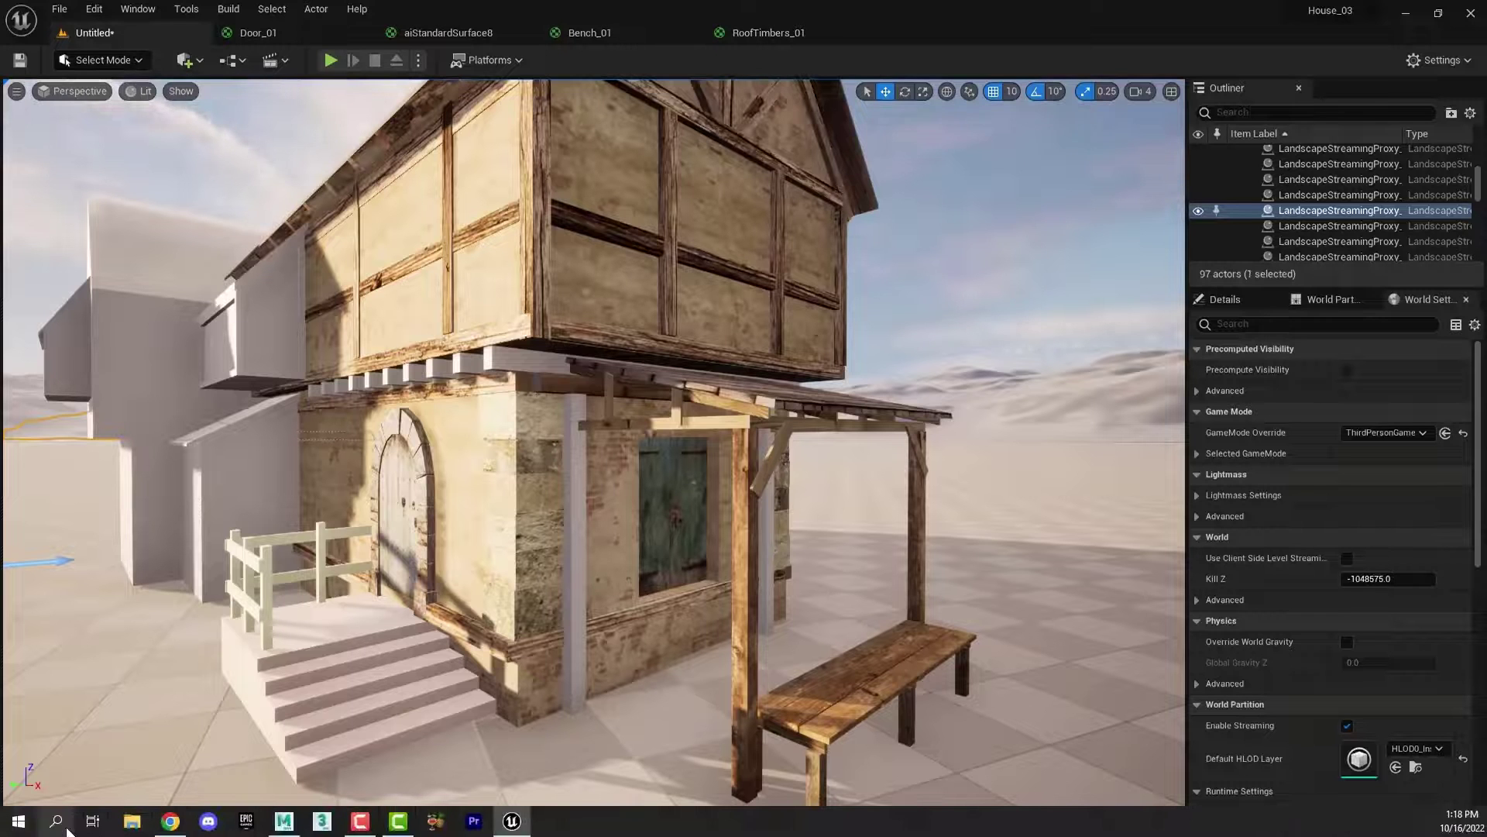
# Open the StairRailing_01 material from the House folder, delete its colour Param node, and reposition the material node.
pyautogui.click(52, 824)
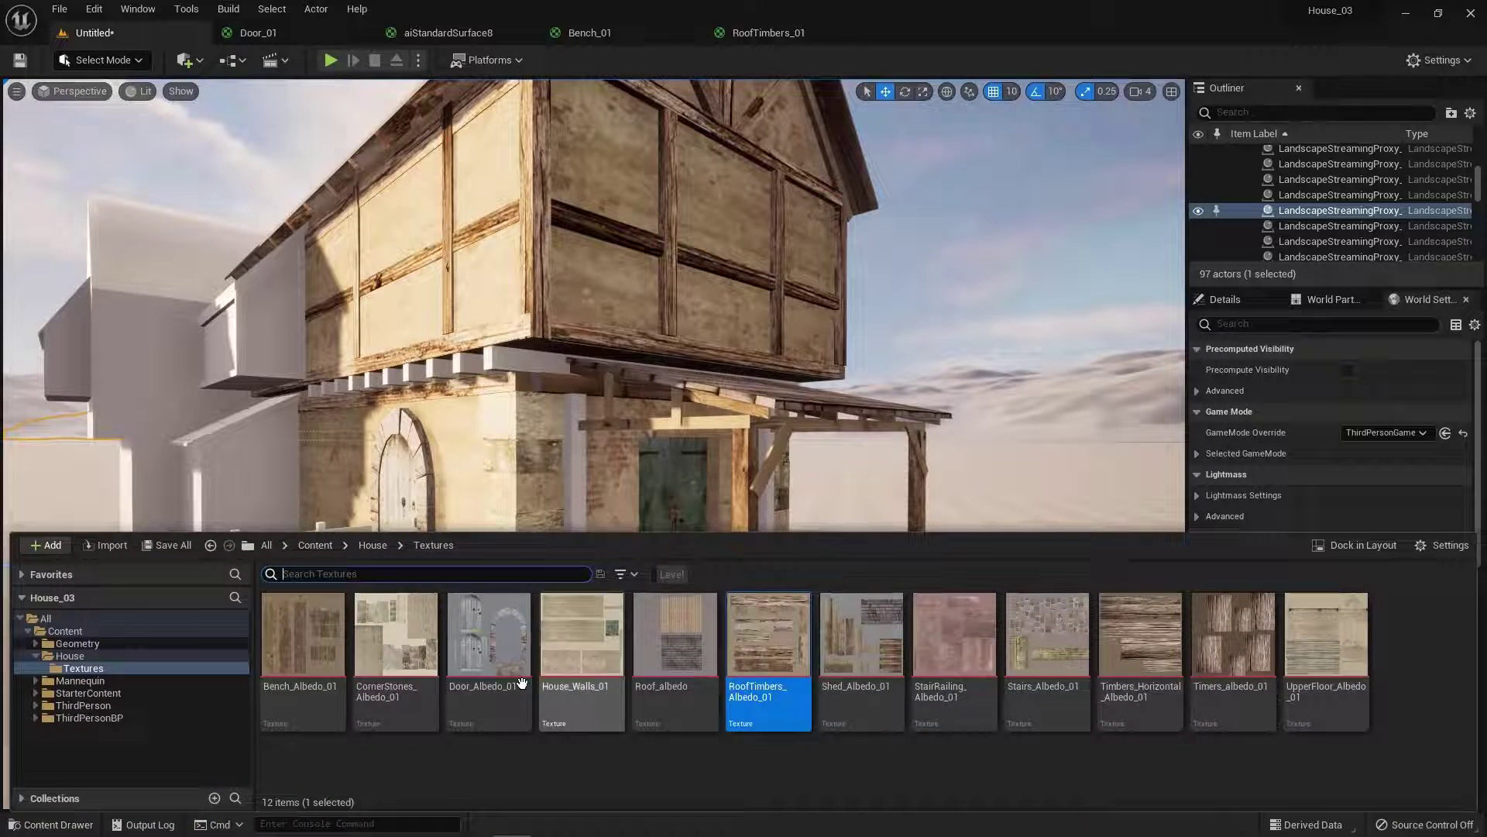
pyautogui.click(373, 546)
pyautogui.scroll(-1, 891, 650)
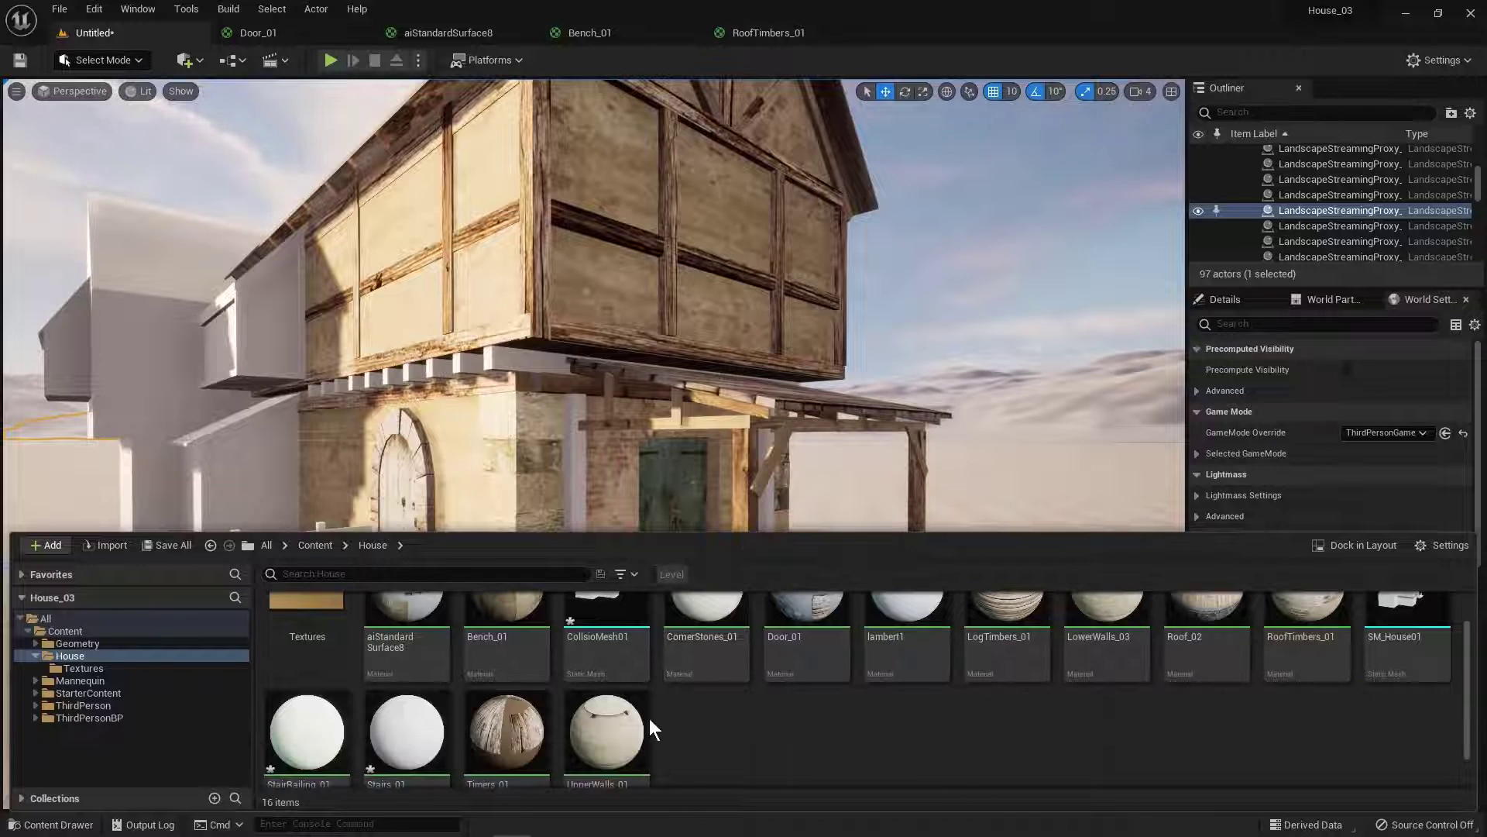
pyautogui.doubleClick(307, 732)
pyautogui.moveTo(671, 276); pyautogui.dragTo(675, 183)
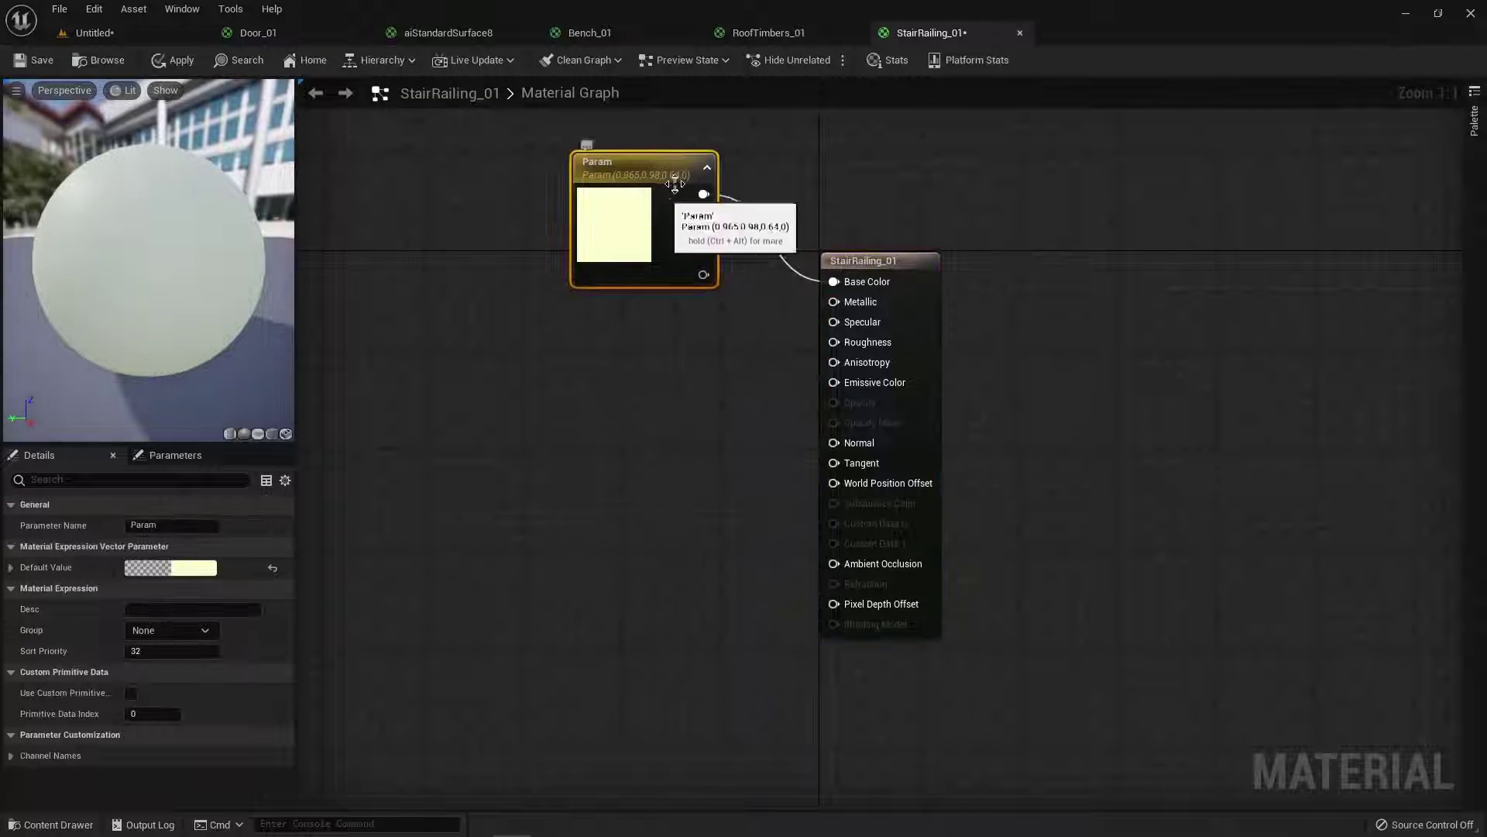
pyautogui.press('Delete')
pyautogui.moveTo(889, 281); pyautogui.dragTo(806, 217)
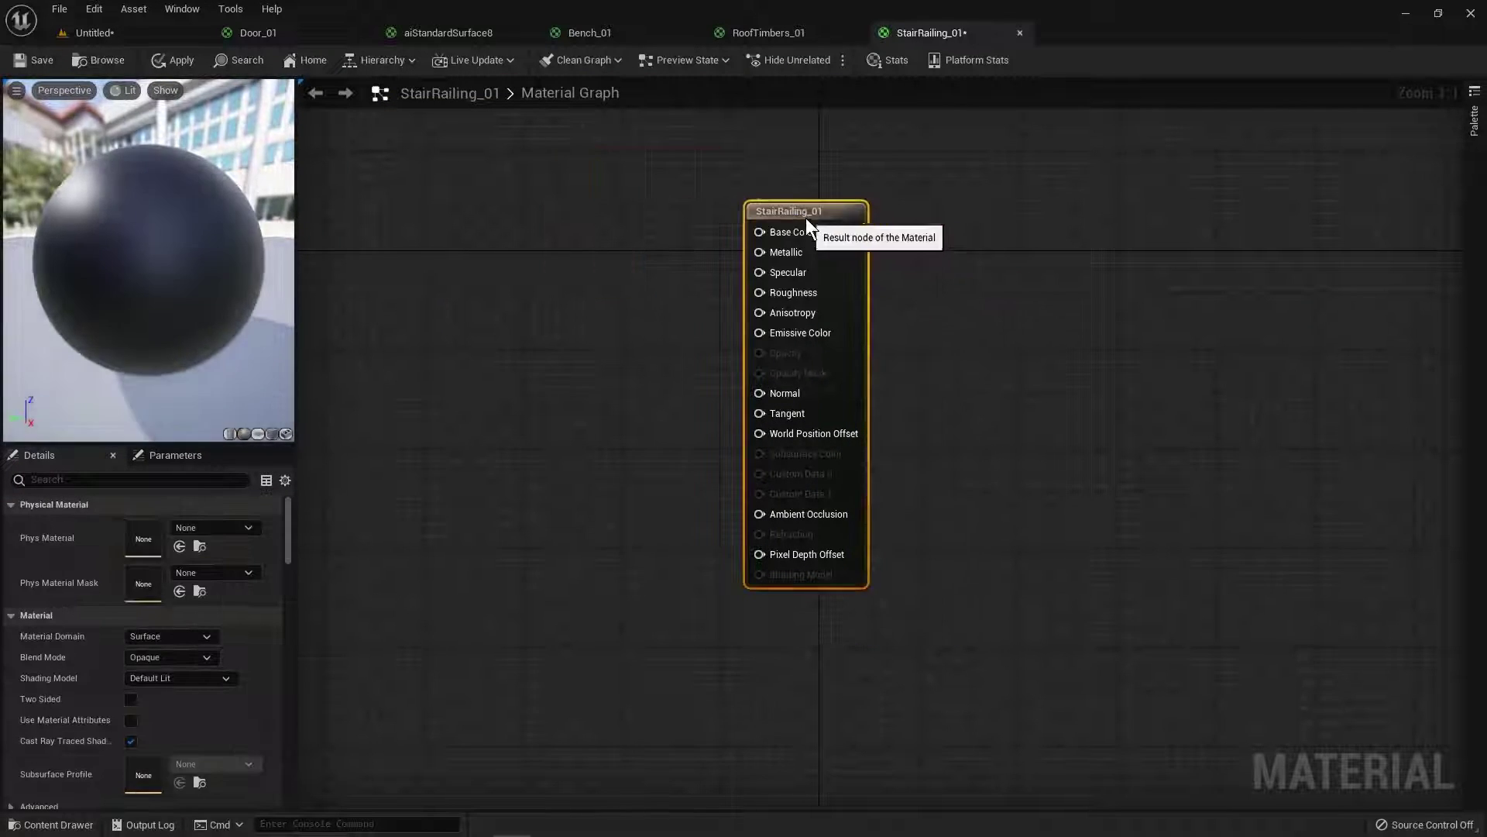
# Add the StairRailing_Albedo_01 texture to the StairRailing_01 graph, connect its RGB output to Base Color, and move it up and away.
pyautogui.click(68, 825)
pyautogui.doubleClick(306, 631)
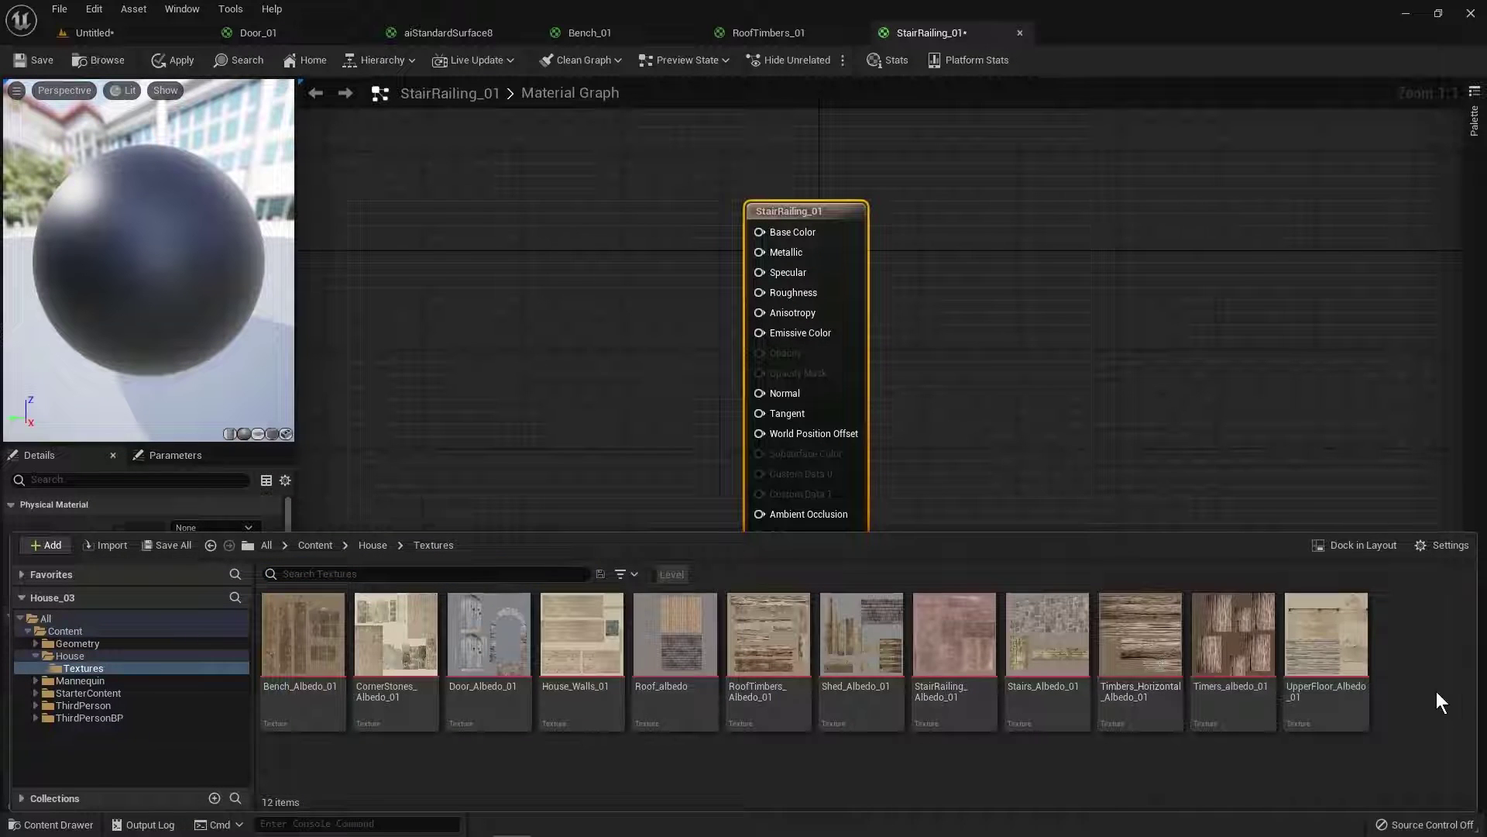
pyautogui.moveTo(954, 634); pyautogui.dragTo(530, 186)
pyautogui.moveTo(668, 214); pyautogui.dragTo(757, 232)
pyautogui.moveTo(590, 189); pyautogui.dragTo(537, 133)
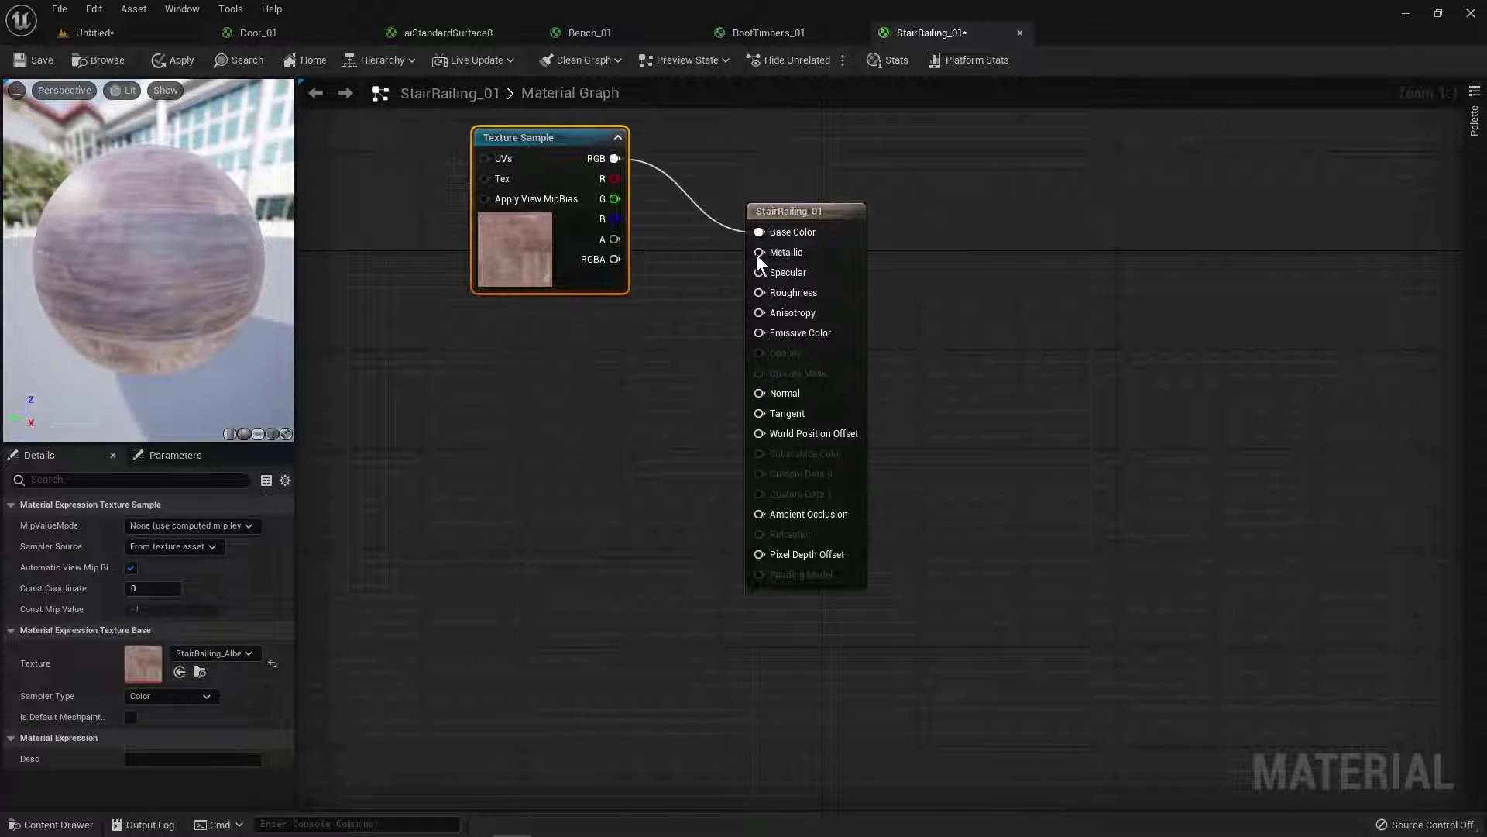
# Add a Constant node with value 0 feeding StairRailing_01's Metallic input, placed below the Texture Sample.
pyautogui.moveTo(759, 252); pyautogui.dragTo(577, 326)
pyautogui.write('const')
pyautogui.press('Return')
# Duplicate StairRailing_01's Metallic constant twice and connect the copies to the Specular and Roughness inputs.
pyautogui.hotkey('ctrl', 'd')
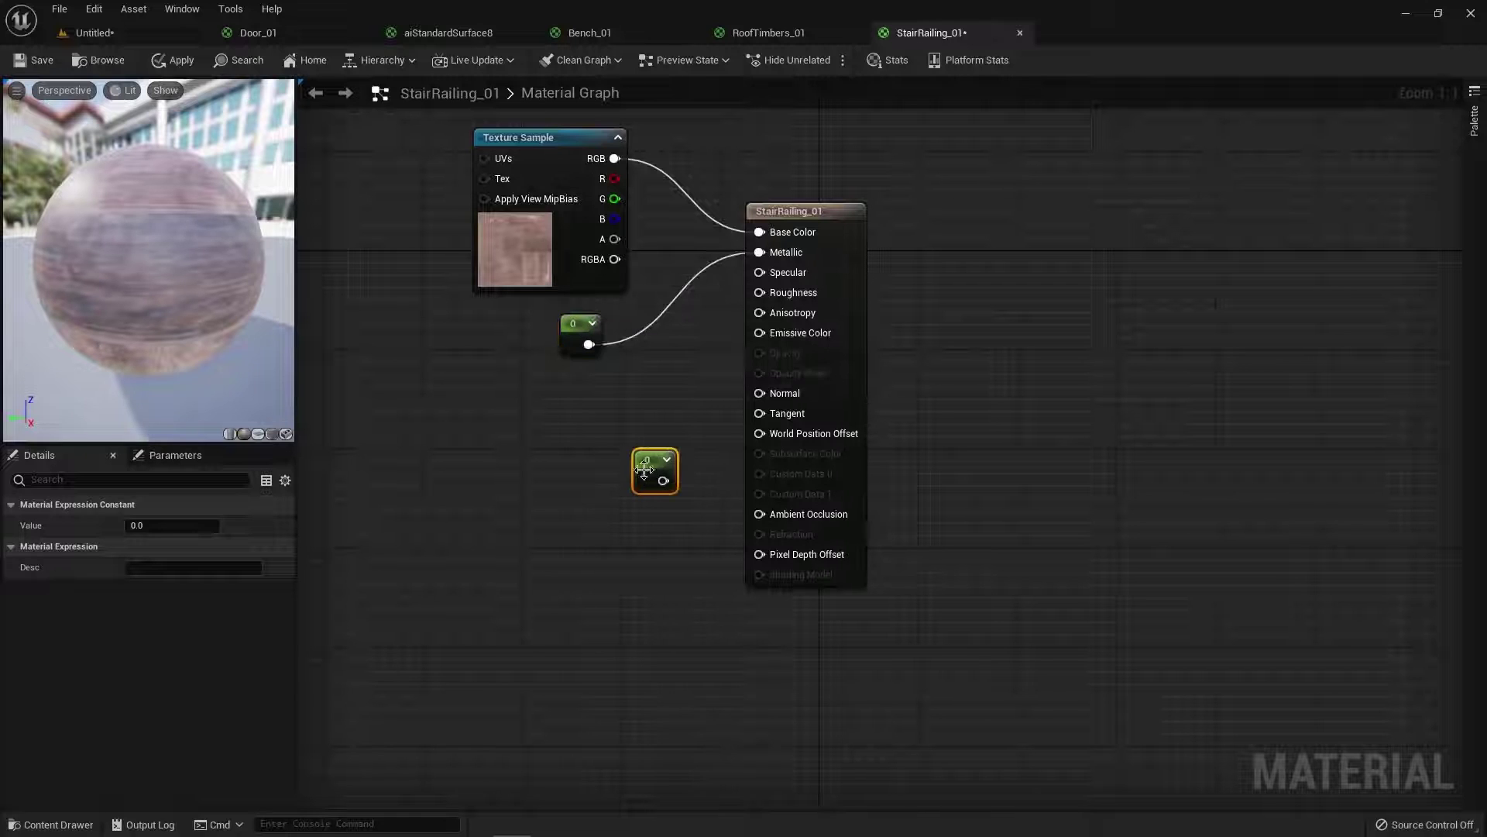
pyautogui.hotkey('ctrl', 'd')
pyautogui.moveTo(659, 468); pyautogui.dragTo(596, 381)
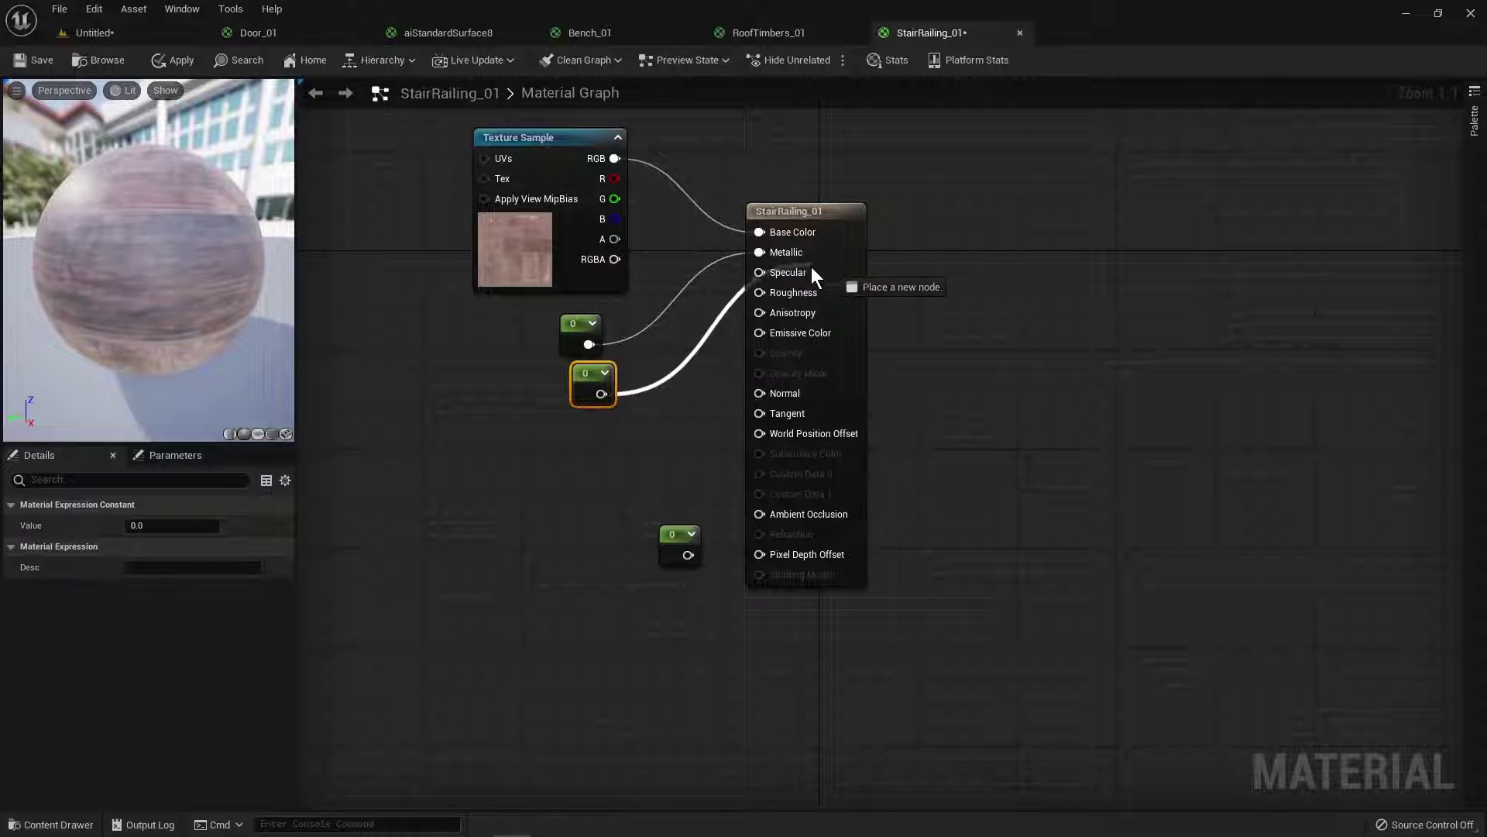
pyautogui.moveTo(812, 269); pyautogui.dragTo(790, 272)
pyautogui.moveTo(673, 543); pyautogui.dragTo(767, 293)
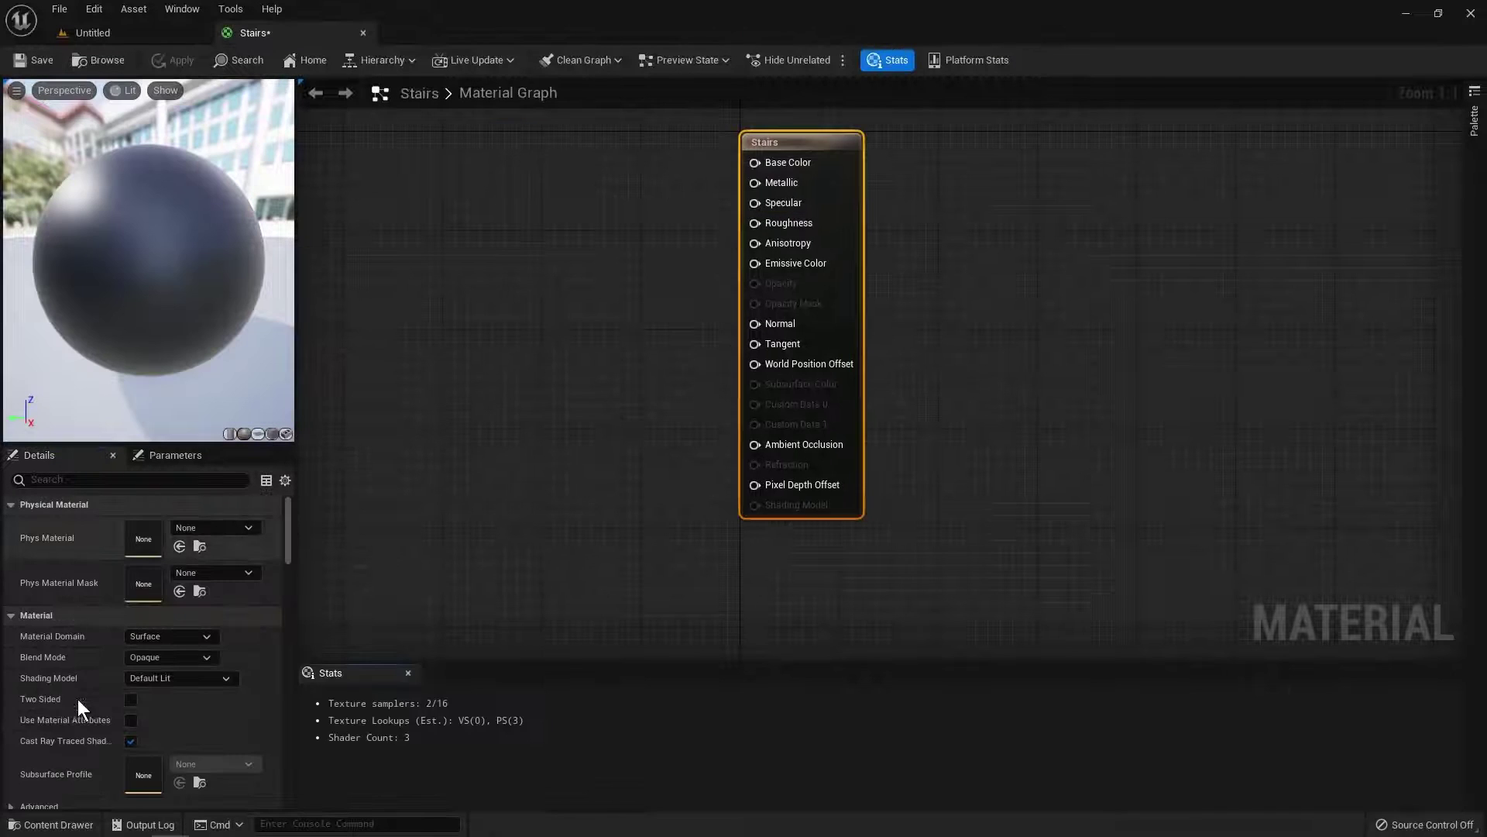
# Add the Stairs_Albedo_01 texture to the Stairs material graph, connect its RGB output to Base Color, and move it up beside the material node.
pyautogui.click(51, 825)
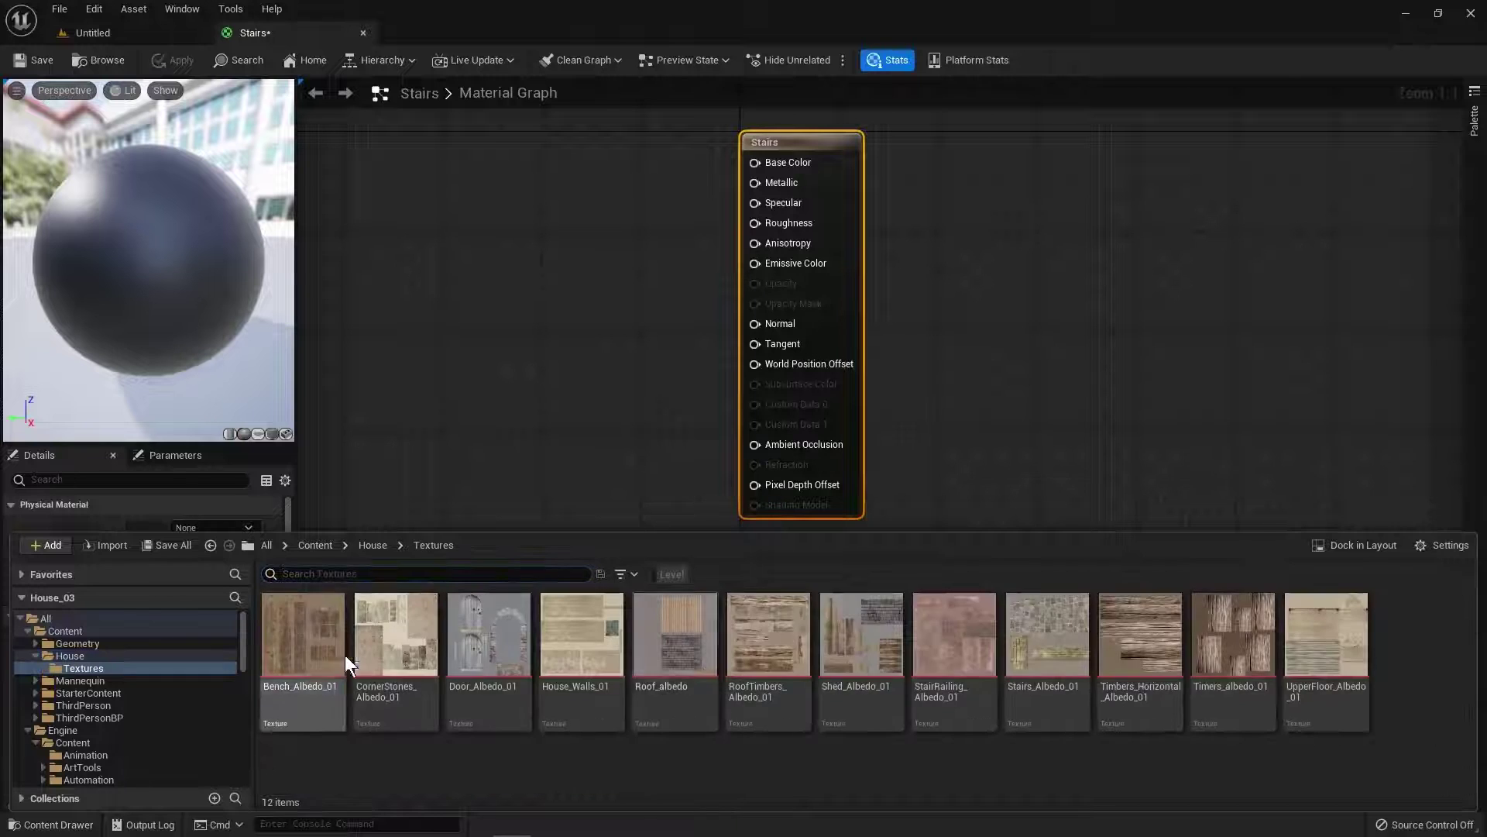
pyautogui.moveTo(1047, 634); pyautogui.dragTo(534, 268)
pyautogui.moveTo(644, 287); pyautogui.dragTo(748, 162)
pyautogui.moveTo(570, 272); pyautogui.dragTo(549, 124)
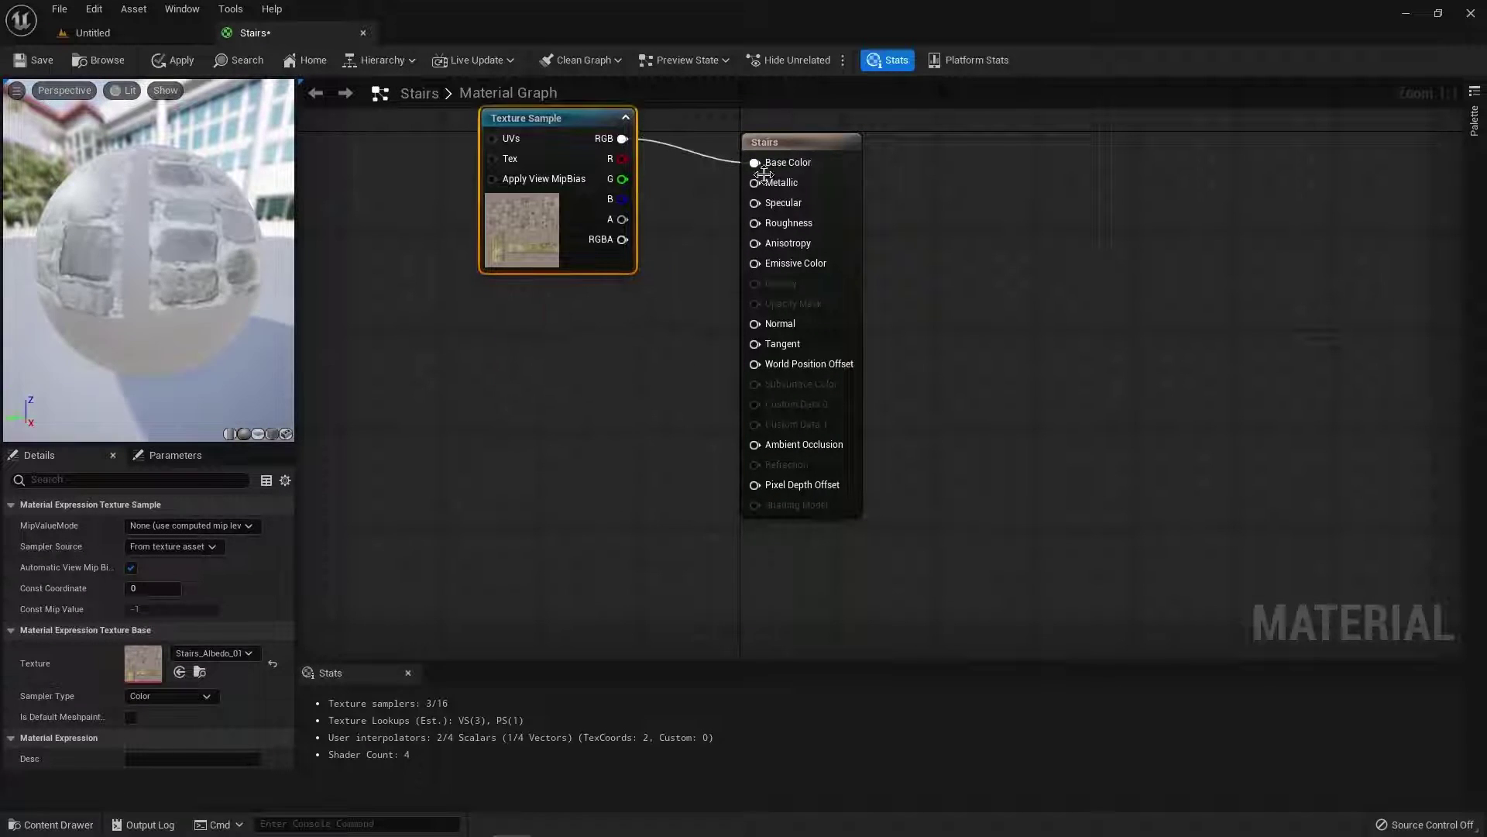
# Add a Constant node with value 0 feeding the Stairs material's Metallic input, and connect a duplicate of it to Specular.
pyautogui.moveTo(755, 183); pyautogui.dragTo(516, 289)
pyautogui.write('constant')
pyautogui.press('Return')
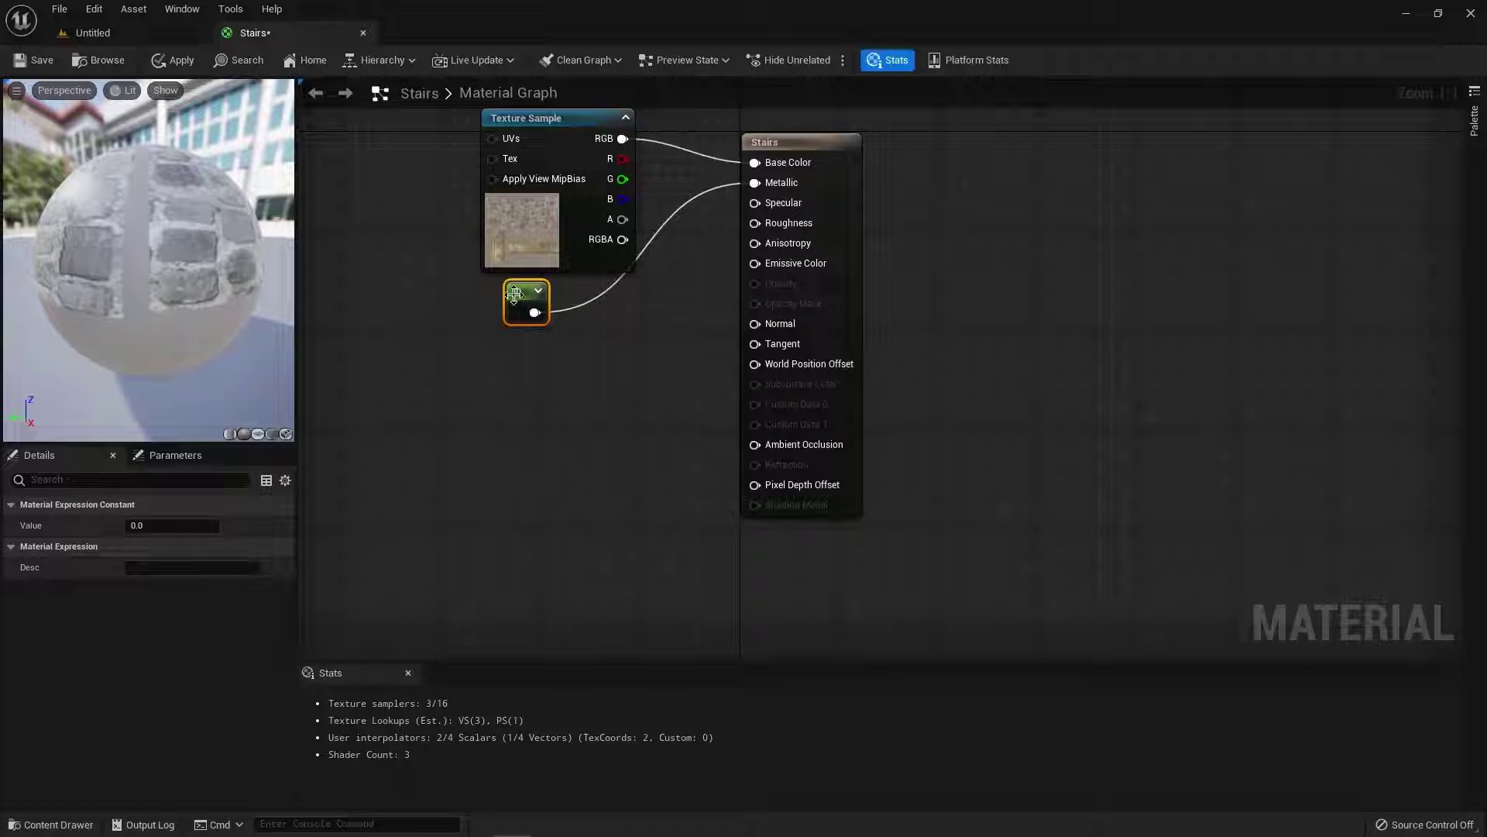
pyautogui.hotkey('ctrl', 'd')
pyautogui.moveTo(572, 361); pyautogui.dragTo(754, 203)
# Connect the third constant to the Stairs material's Roughness input with a value of 1.0 and save the material.
pyautogui.moveTo(608, 411); pyautogui.dragTo(754, 223)
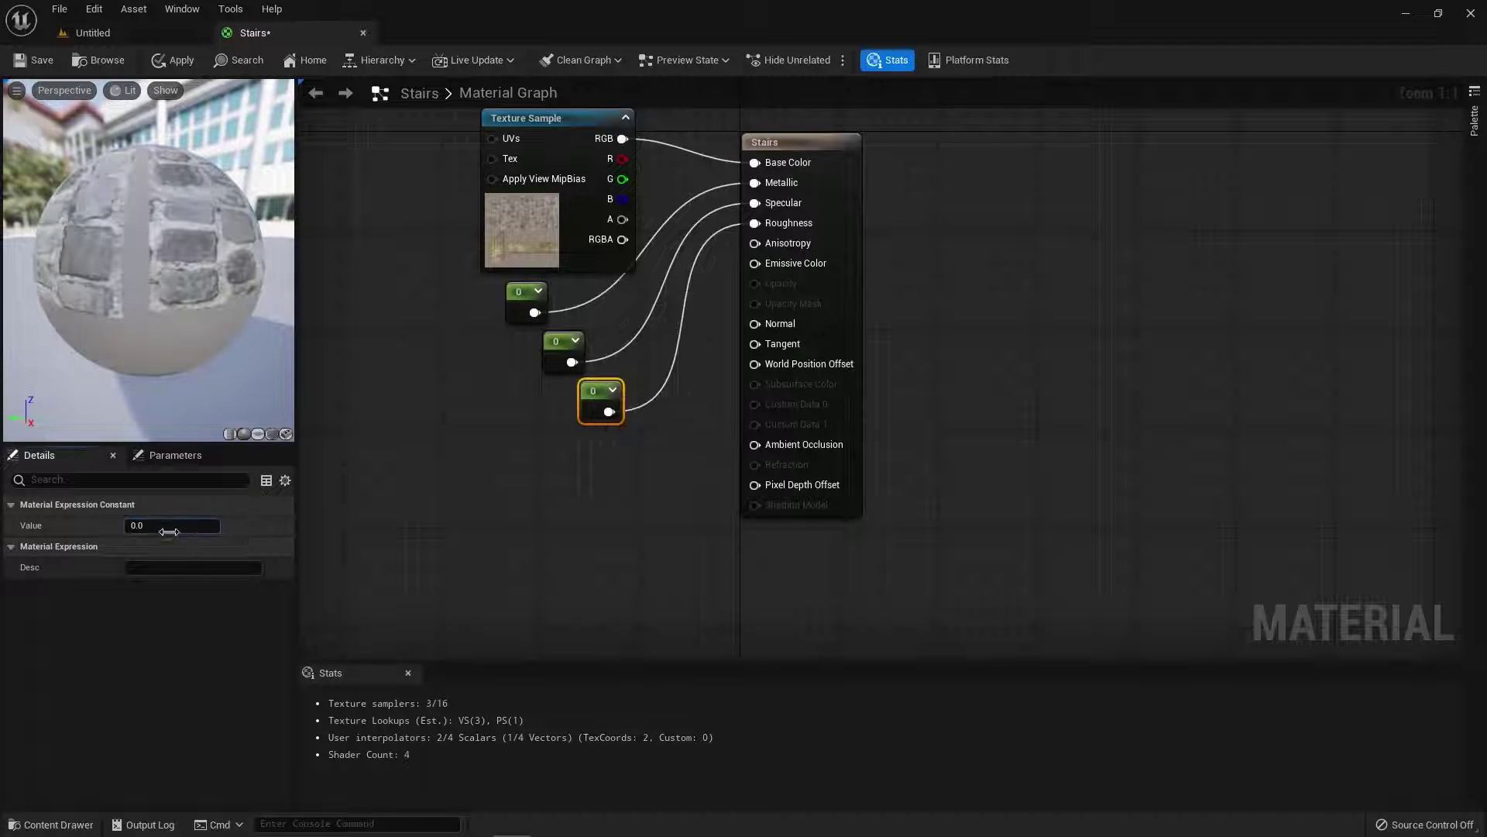
pyautogui.press('Return')
pyautogui.click(26, 64)
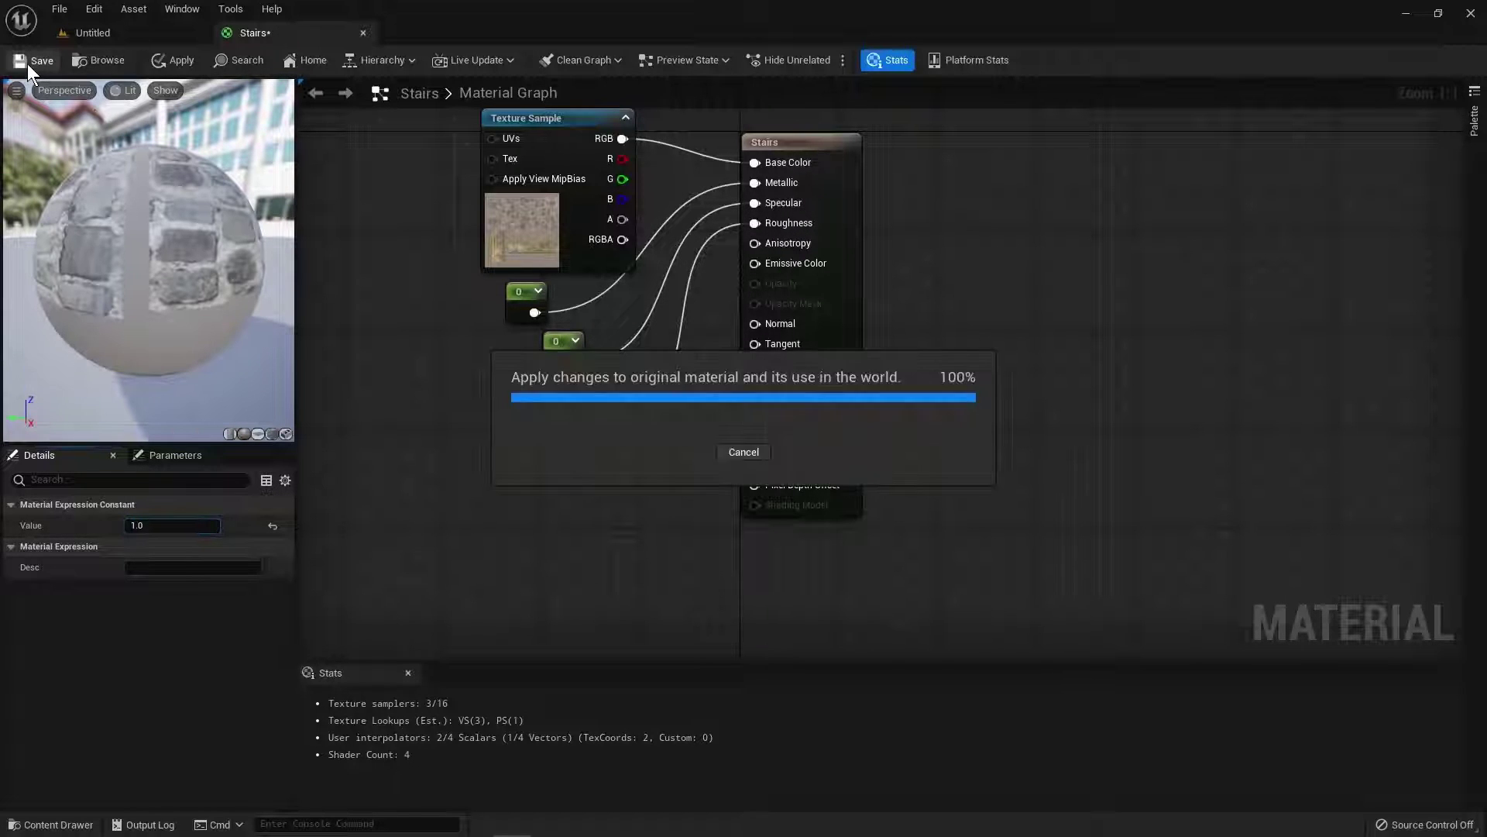
# Open the StairRailing material from the House folder.
pyautogui.click(62, 823)
pyautogui.click(374, 545)
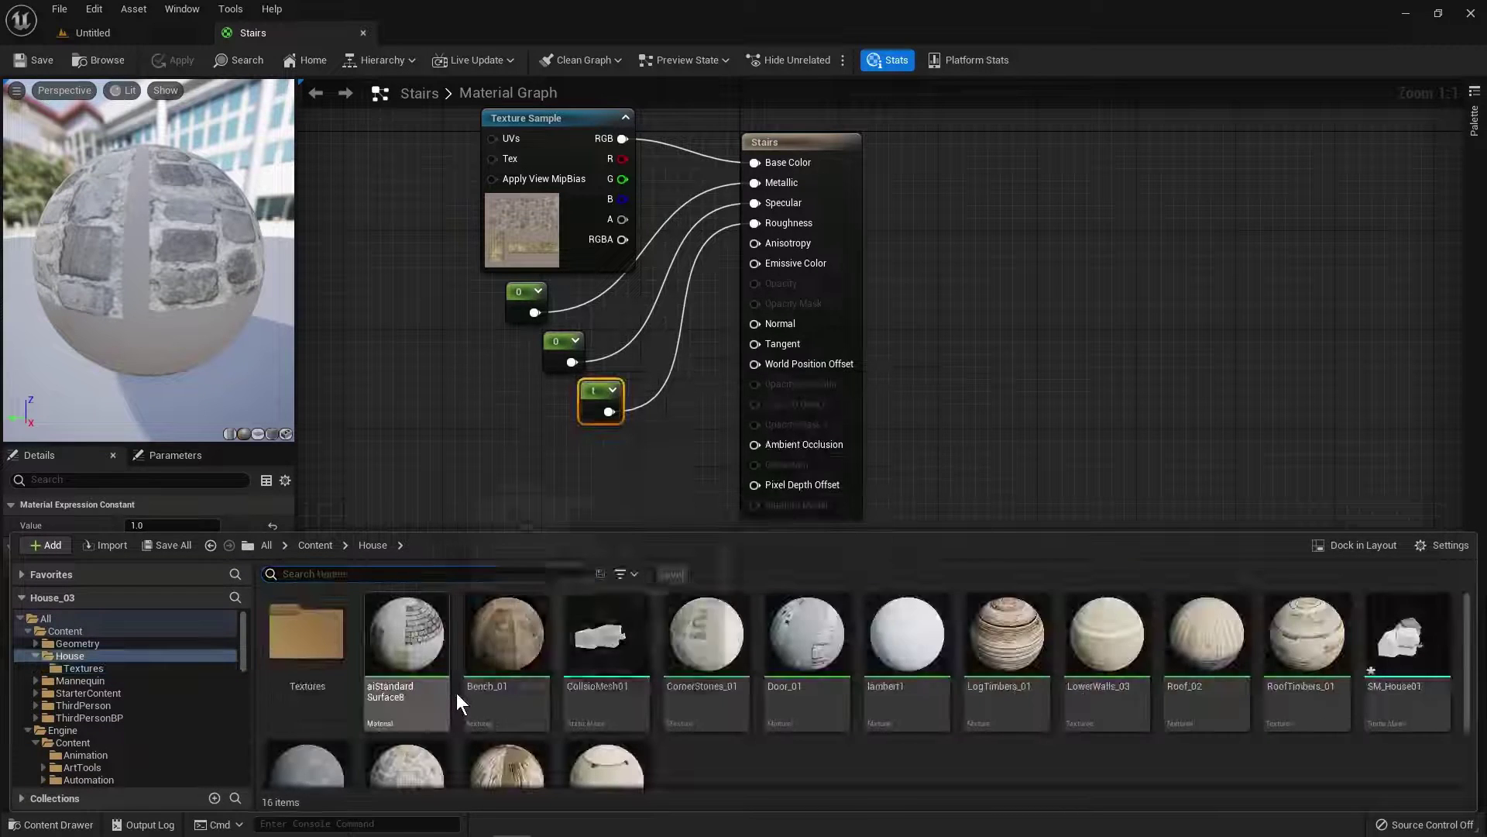
pyautogui.scroll(-1, 457, 693)
pyautogui.click(310, 690)
pyautogui.doubleClick(310, 689)
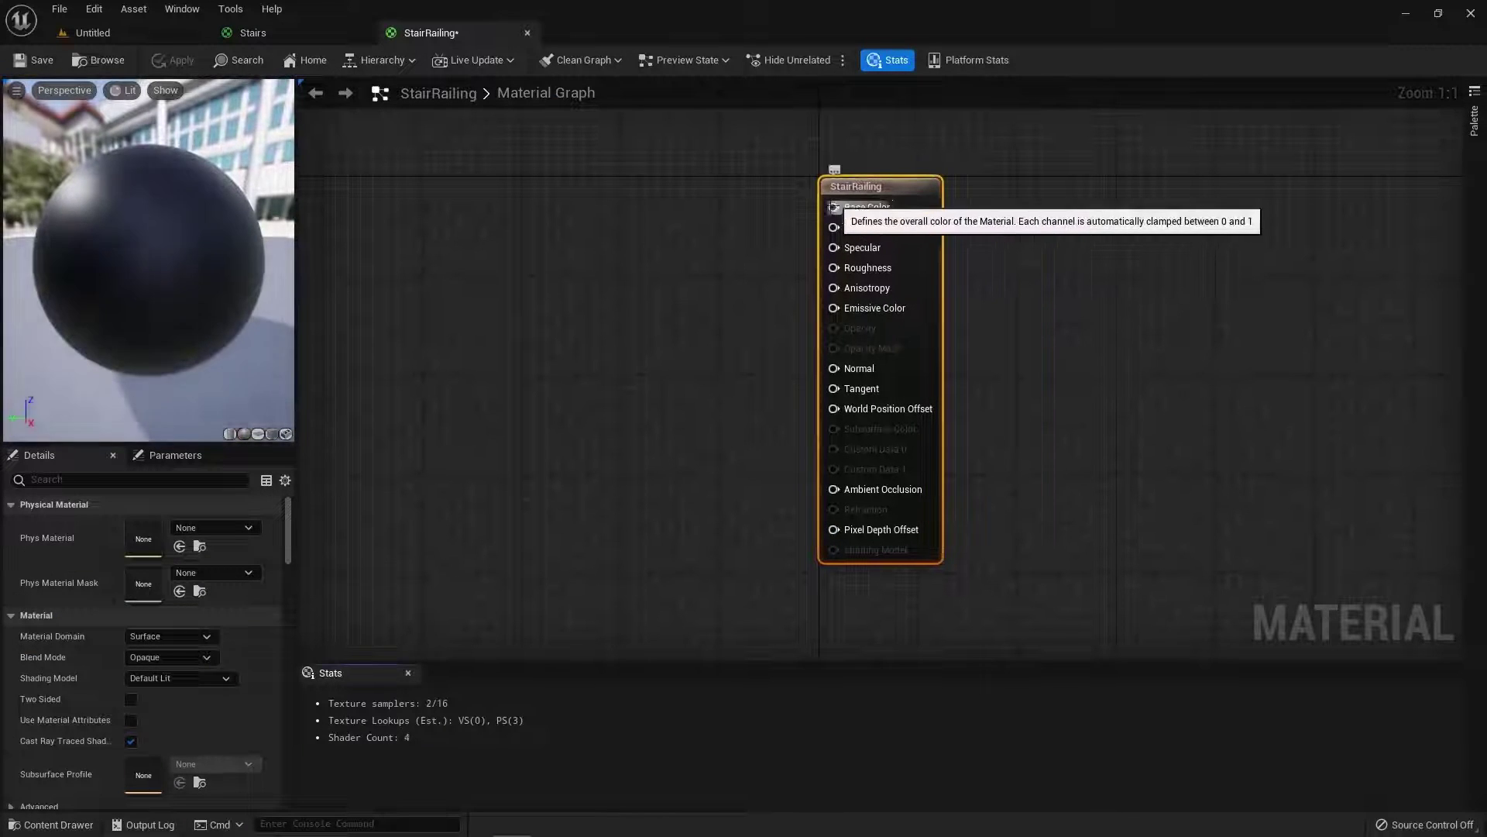
pyautogui.moveTo(834, 207); pyautogui.dragTo(682, 181)
pyautogui.click(480, 129)
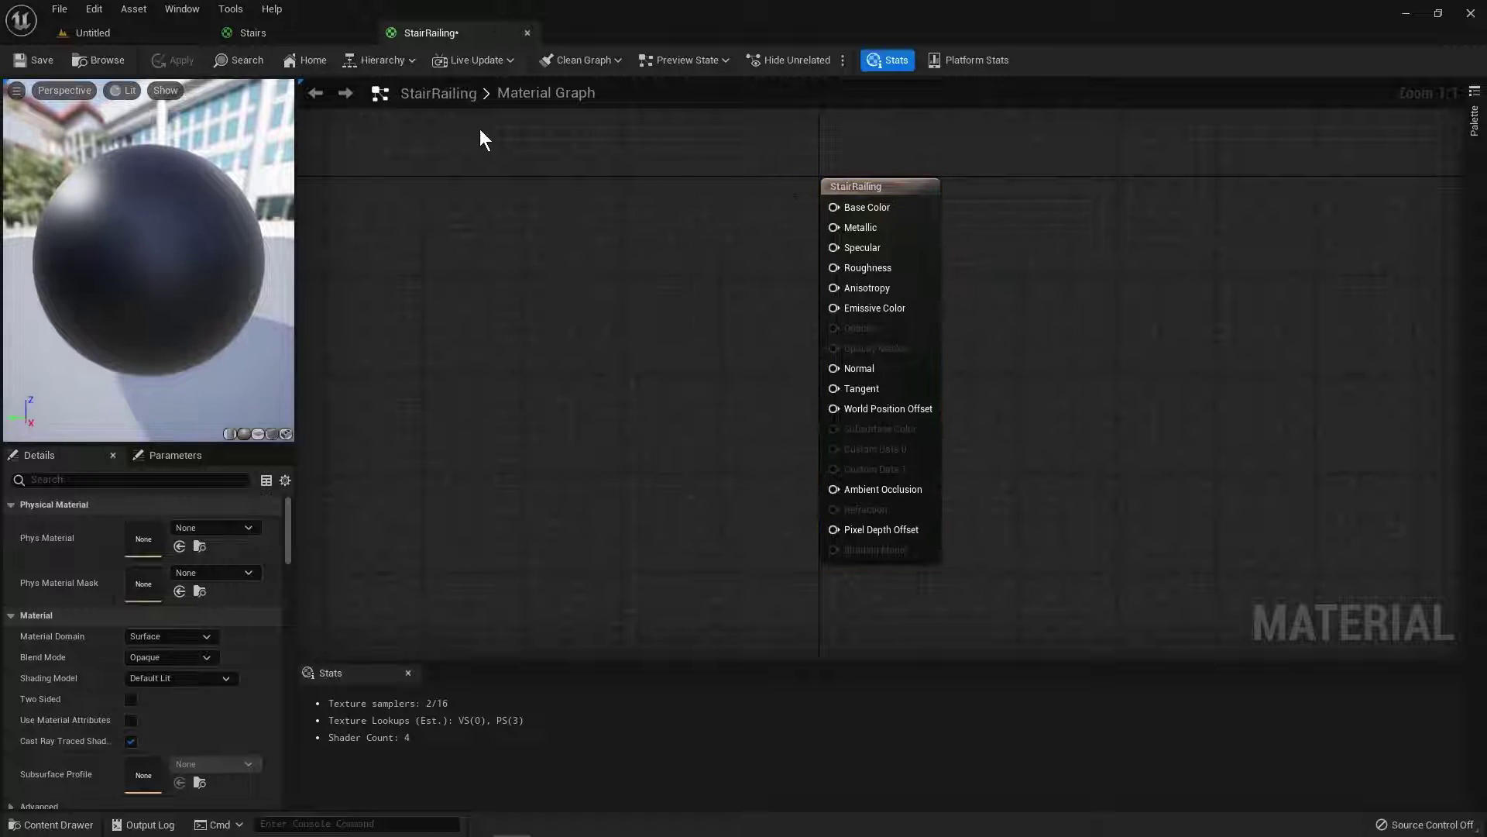
# Add the StairRailing_Albedo_01 texture to the StairRailing graph, connect its RGB output to Base Color, and move it clear of the material node.
pyautogui.click(78, 826)
pyautogui.doubleClick(328, 621)
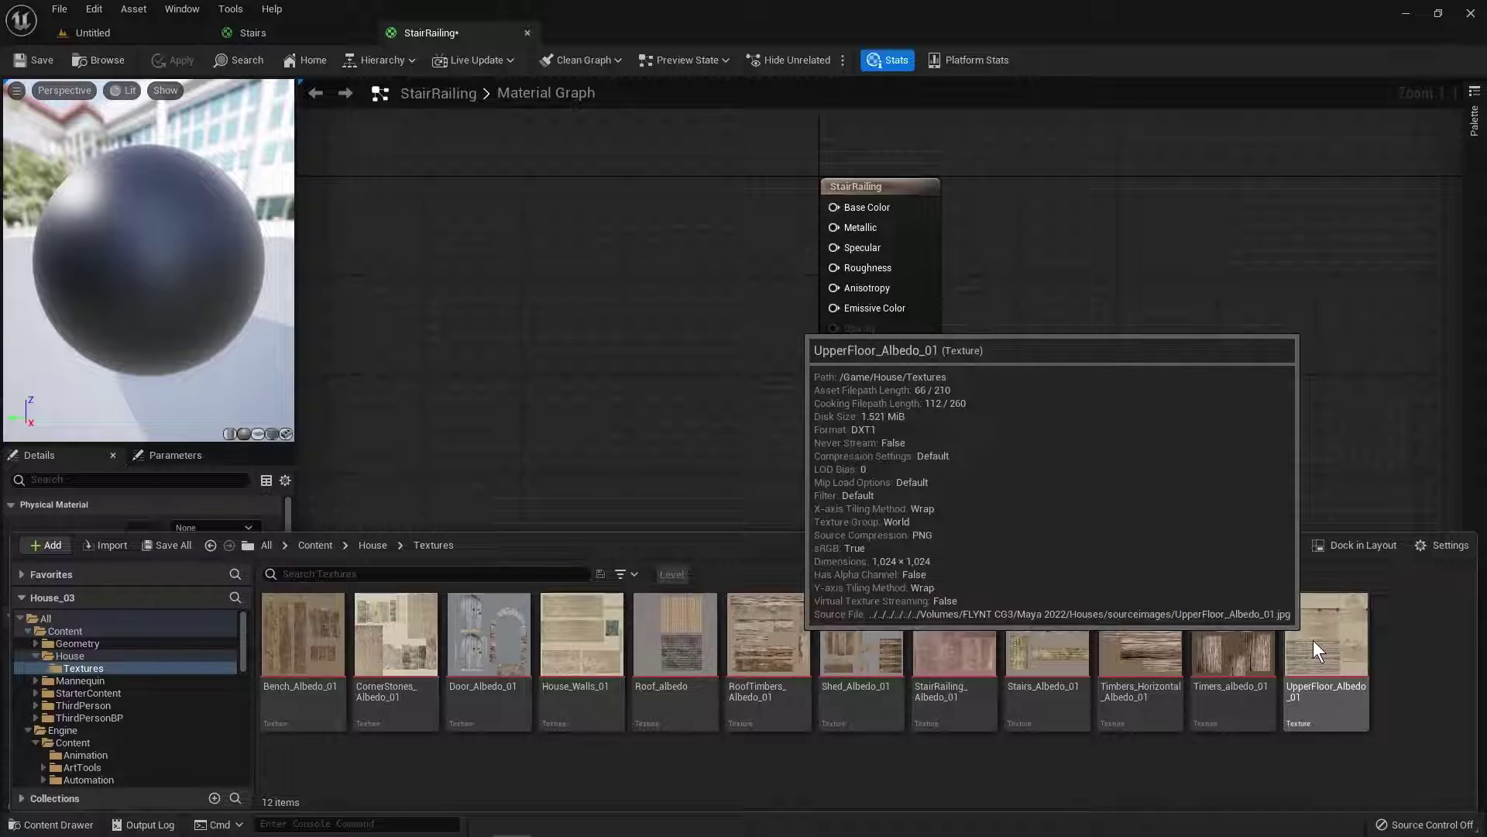
pyautogui.moveTo(954, 634); pyautogui.dragTo(589, 186)
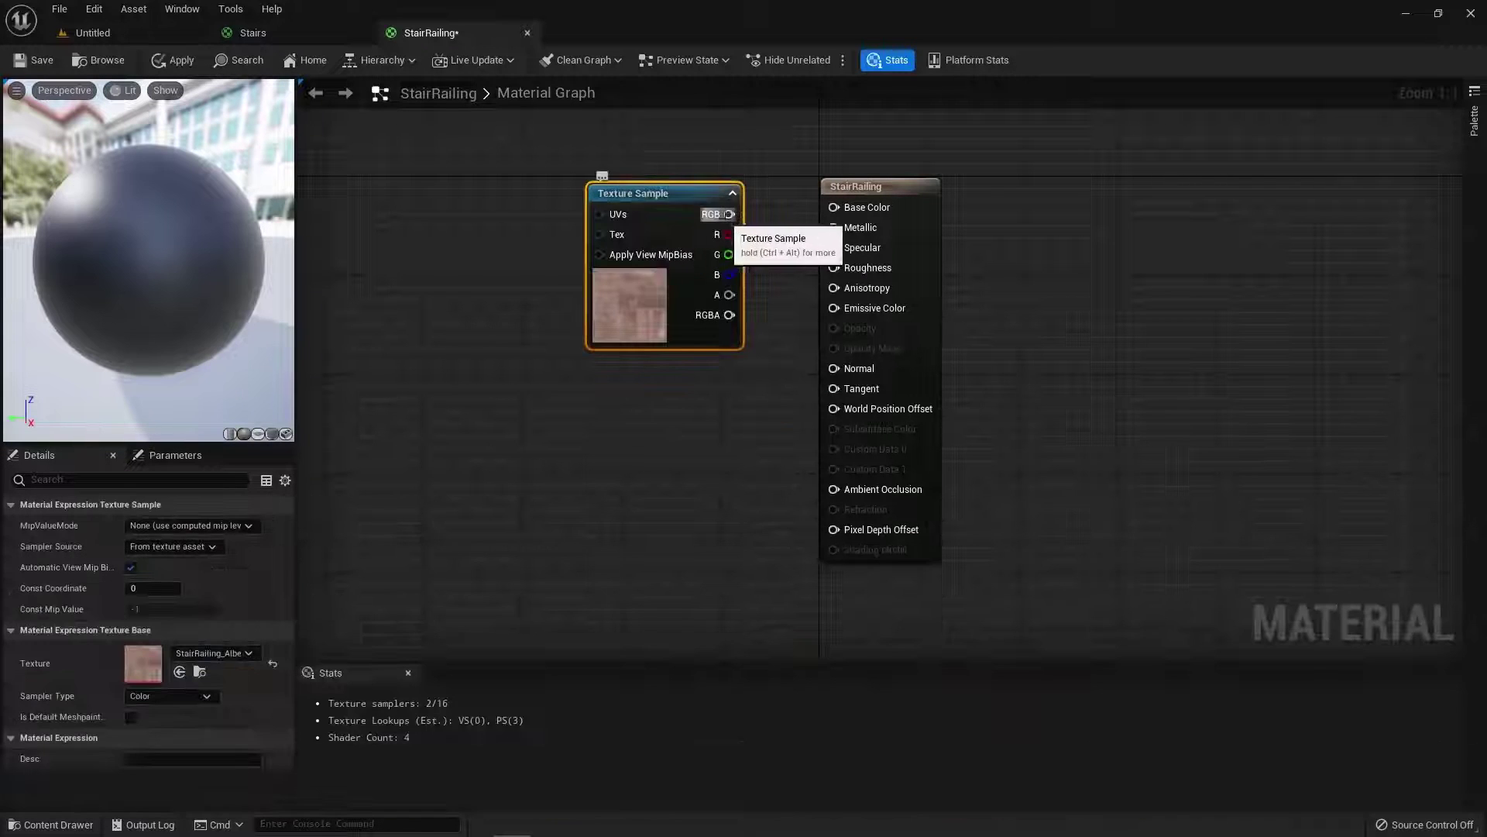
pyautogui.moveTo(858, 205); pyautogui.dragTo(859, 204)
pyautogui.moveTo(663, 194); pyautogui.dragTo(598, 125)
# Add a Constant node with value 0 feeding StairRailing's Metallic input, and connect a duplicate placed below it to Specular.
pyautogui.moveTo(834, 227); pyautogui.dragTo(633, 306)
pyautogui.write('cons')
pyautogui.press('Return')
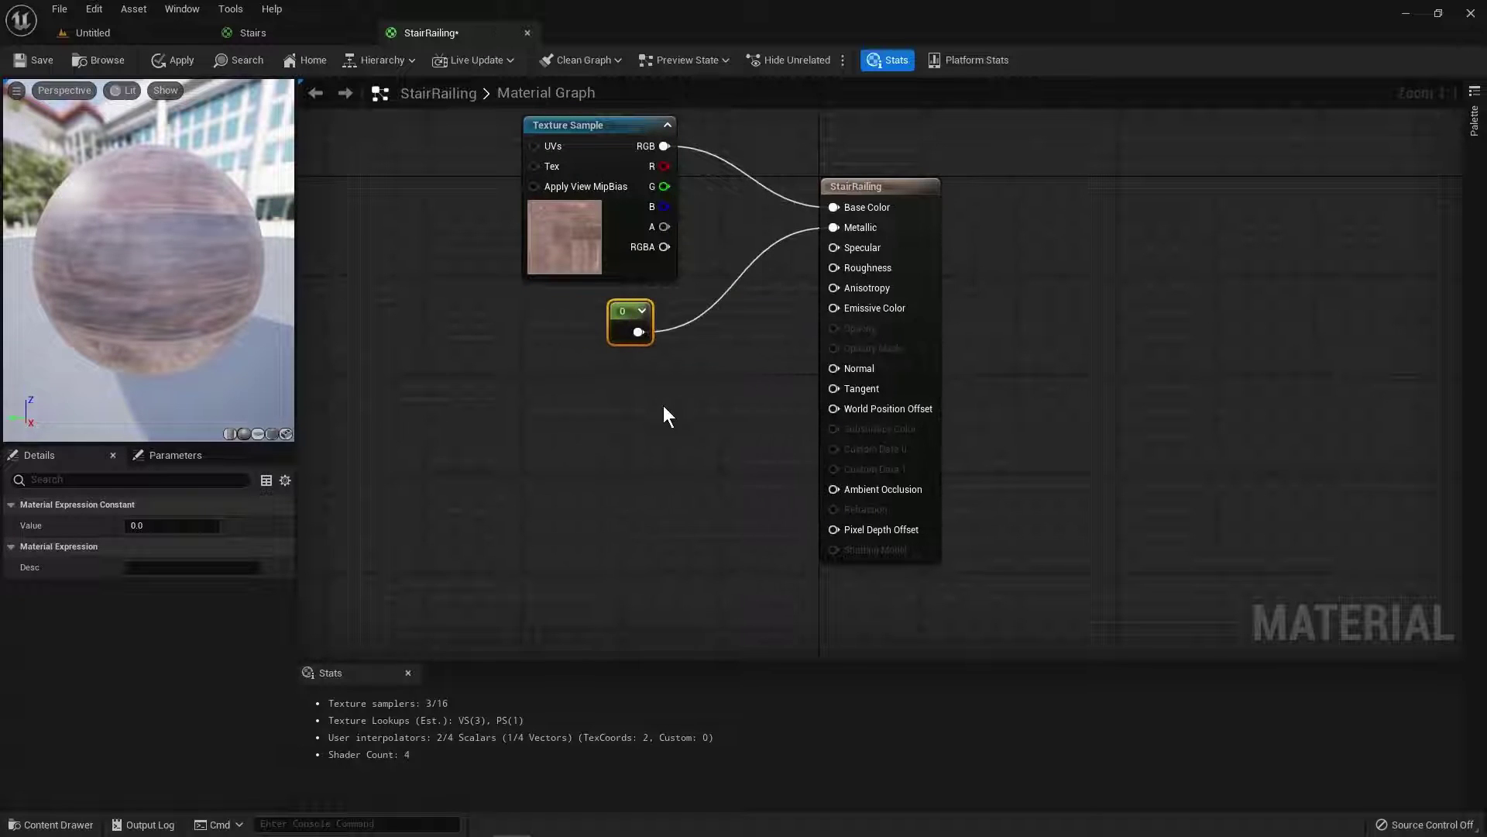
pyautogui.moveTo(674, 412); pyautogui.dragTo(635, 375)
pyautogui.moveTo(727, 435); pyautogui.dragTo(834, 248)
# Connect the third constant to StairRailing's Roughness input and set its value to 1.0.
pyautogui.moveTo(663, 456); pyautogui.dragTo(843, 259)
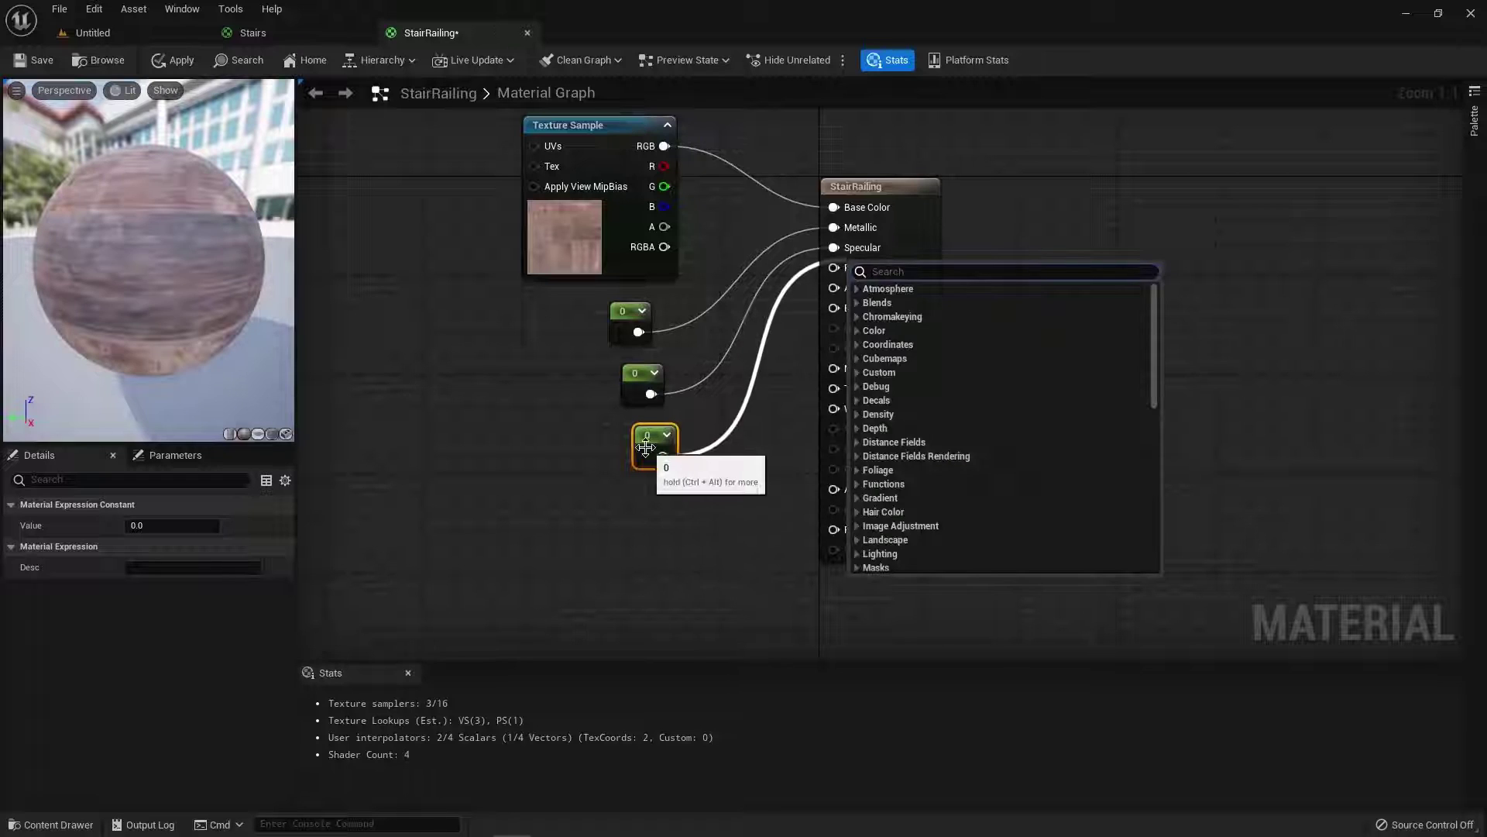
pyautogui.click(798, 351)
pyautogui.moveTo(663, 455); pyautogui.dragTo(801, 321)
pyautogui.click(637, 447)
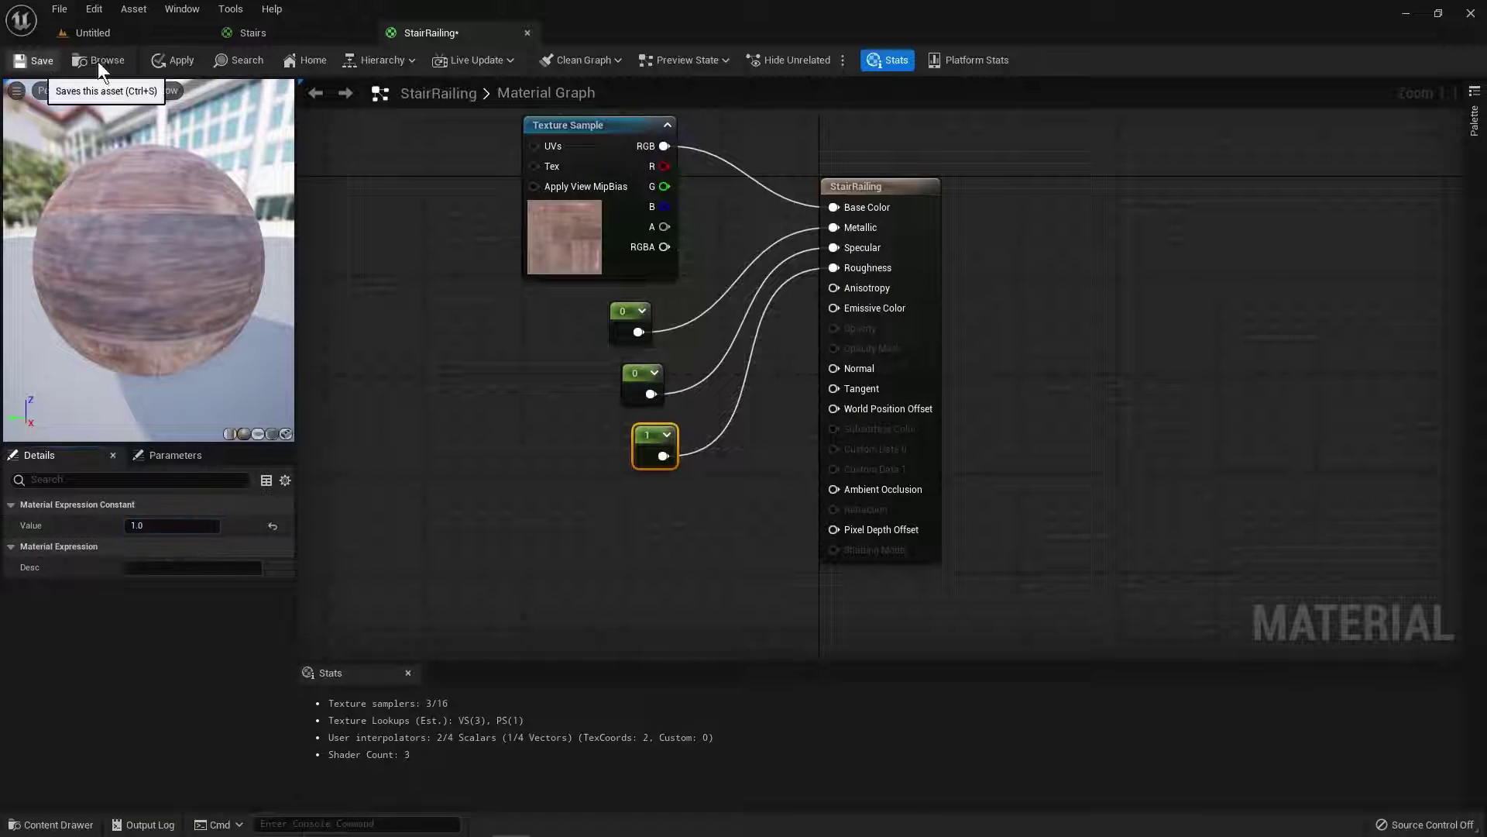
# Save the StairRailing material's changes and return to the Untitled level.
pyautogui.click(142, 59)
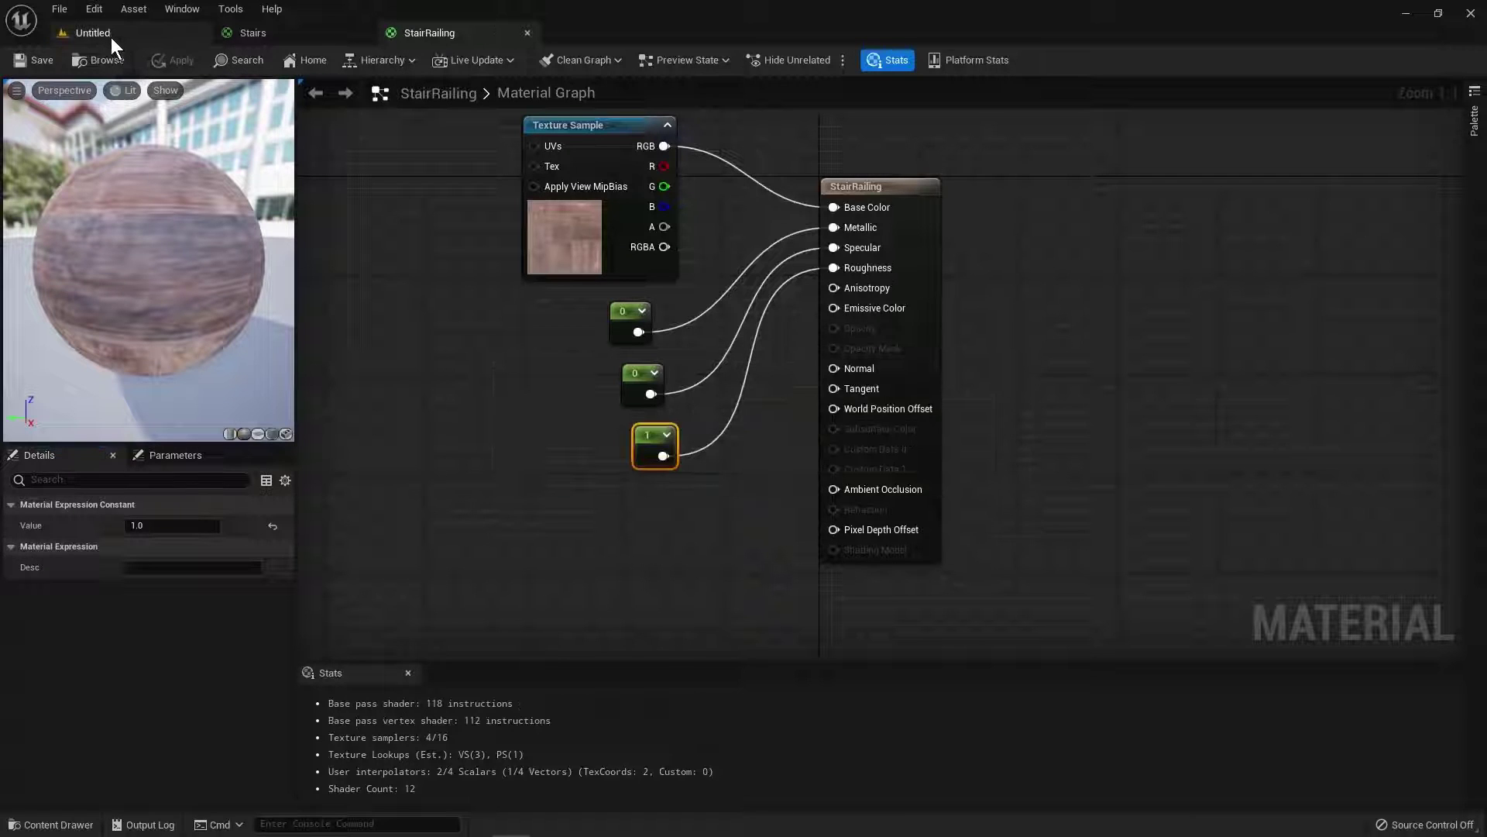
pyautogui.click(111, 31)
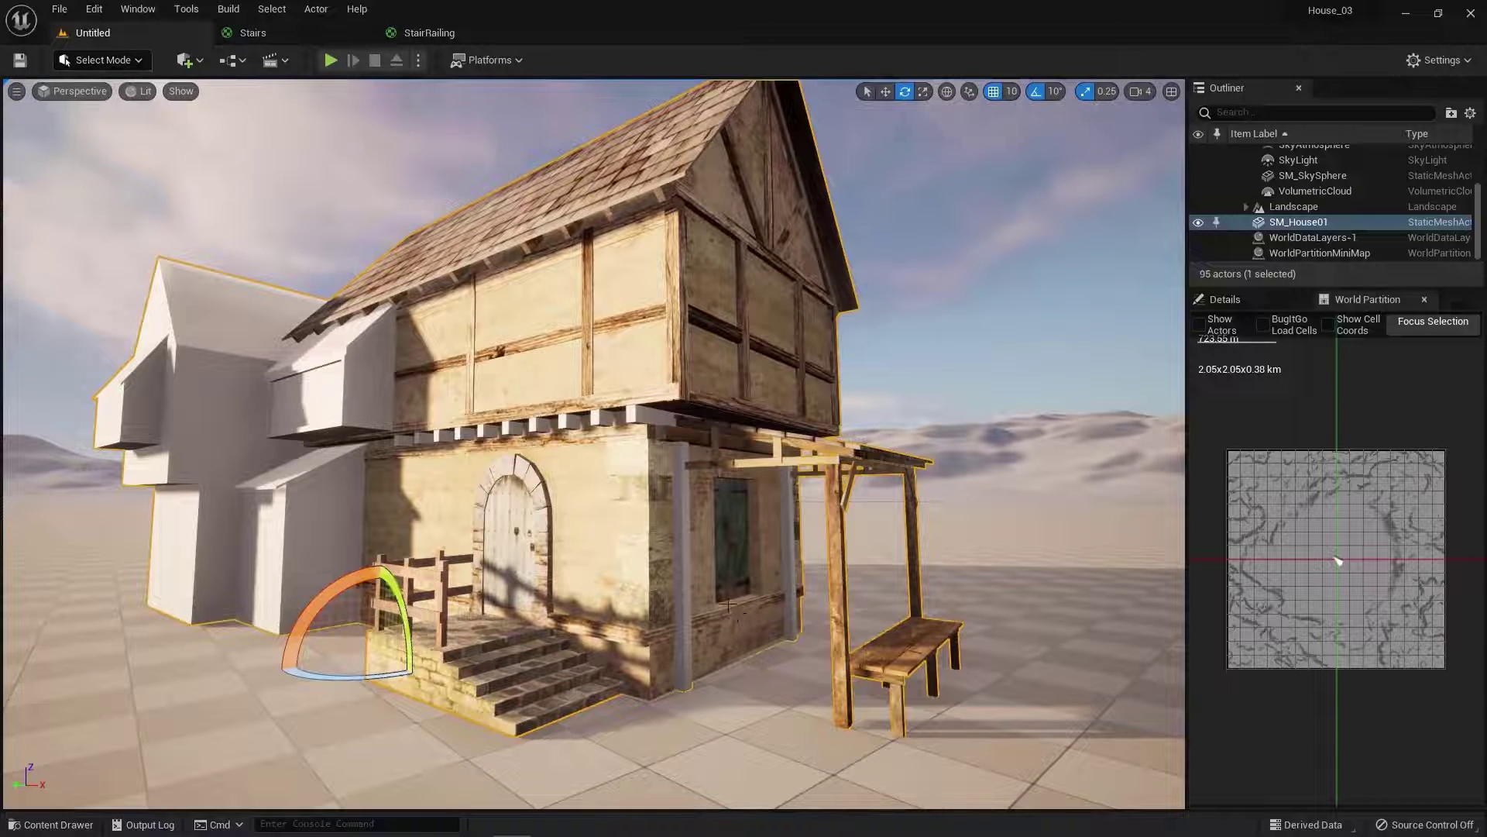
# Play the level and run the character up the stairs and around the house to examine the textured surfaces, stair railing and porch.
pyautogui.hotkey('alt', 'p')
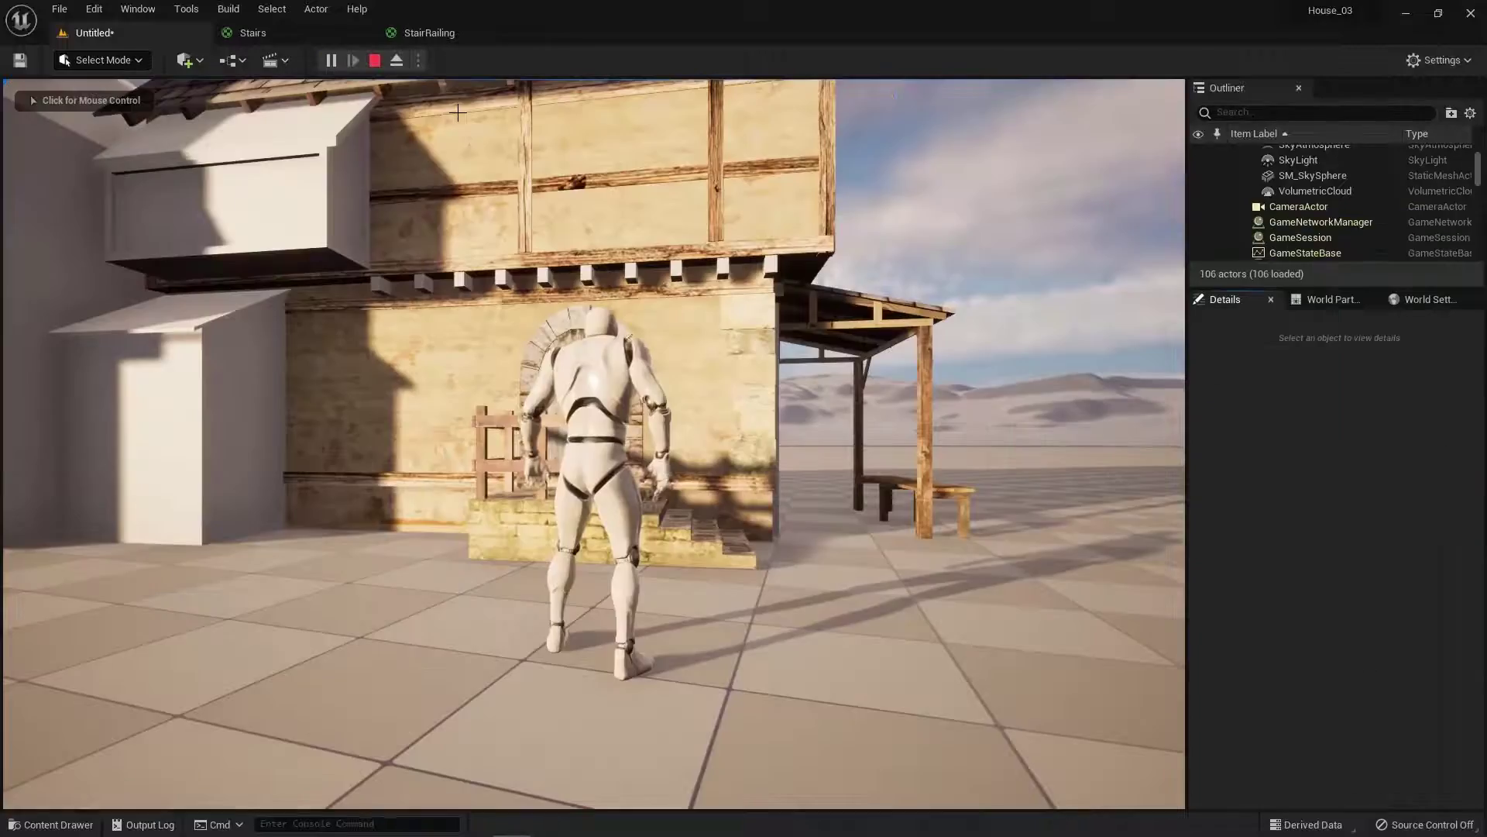
pyautogui.click(622, 475)
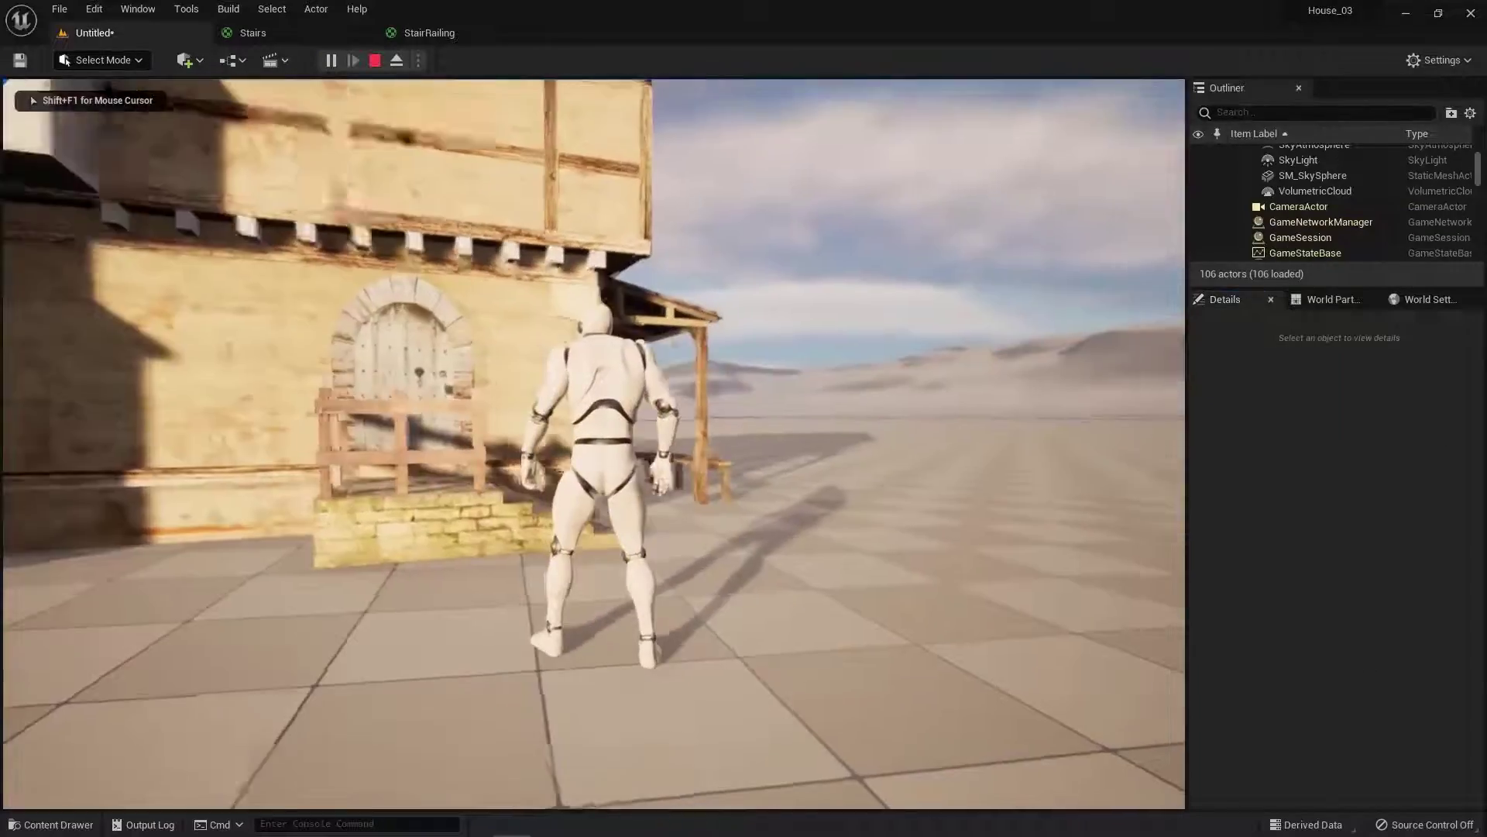
pyautogui.press('w')
pyautogui.press('w')
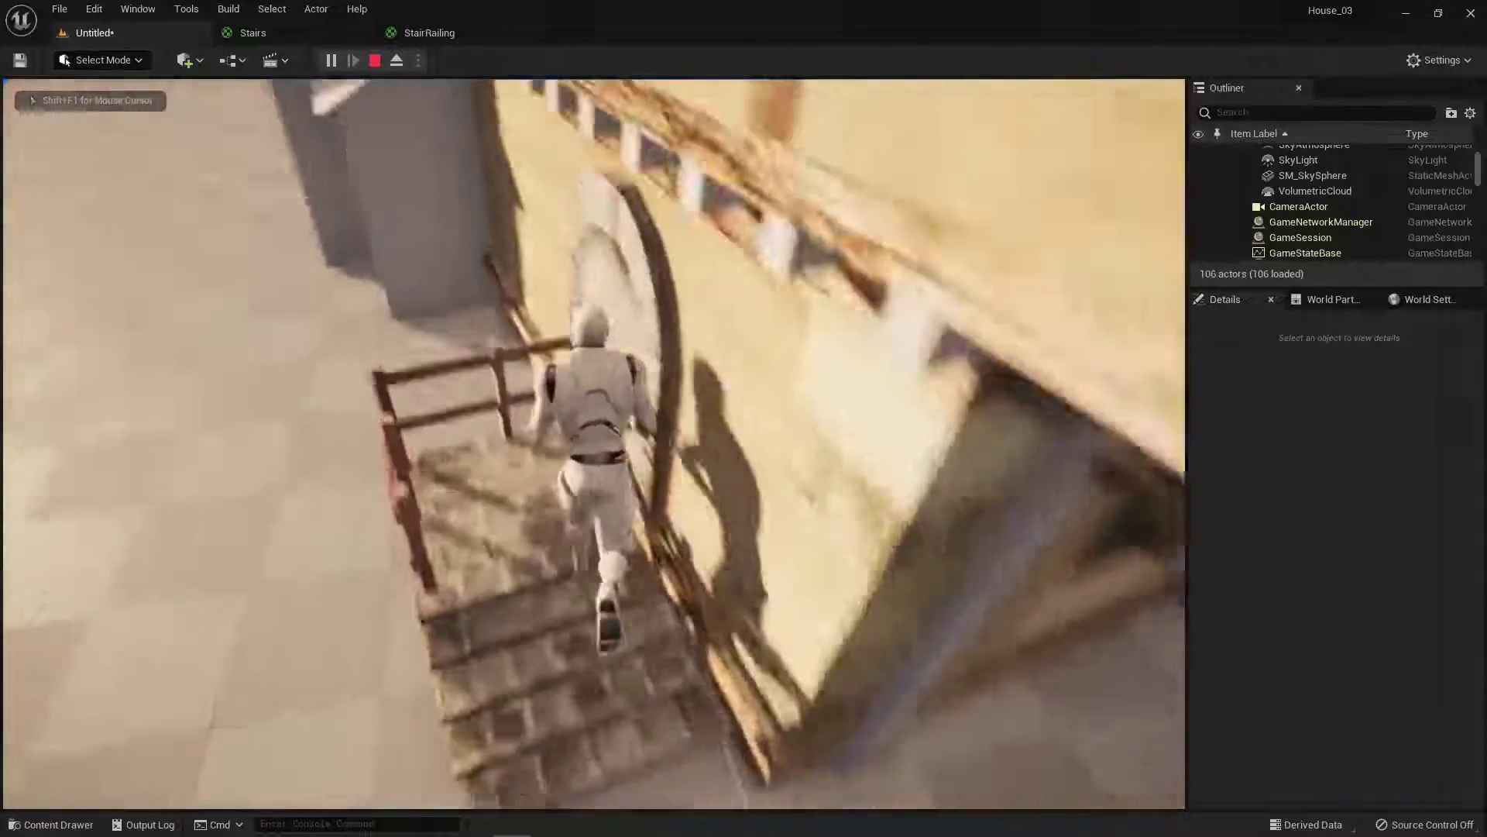
pyautogui.press('w')
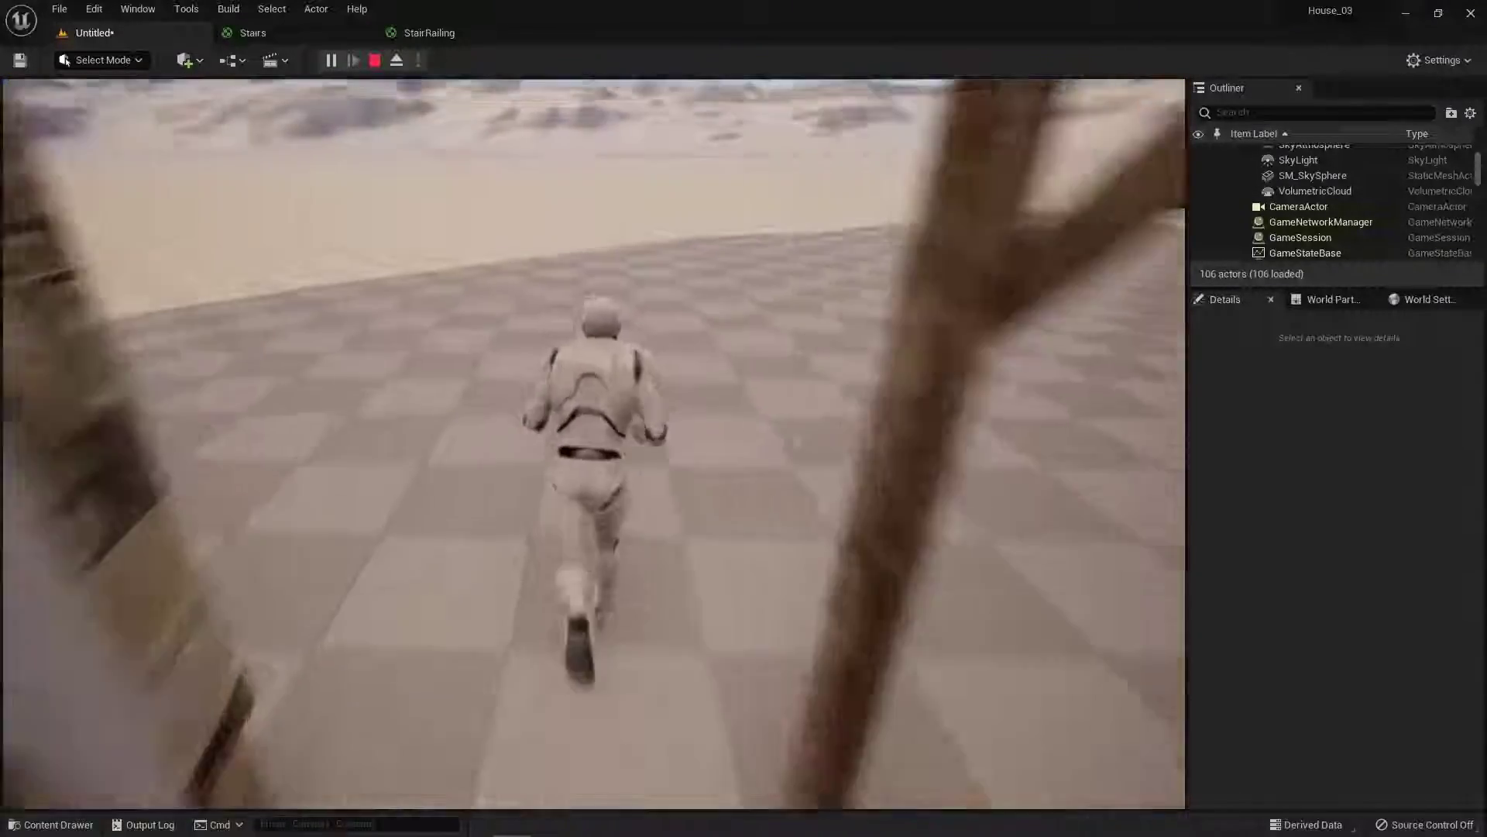
pyautogui.press('w')
pyautogui.press('w')
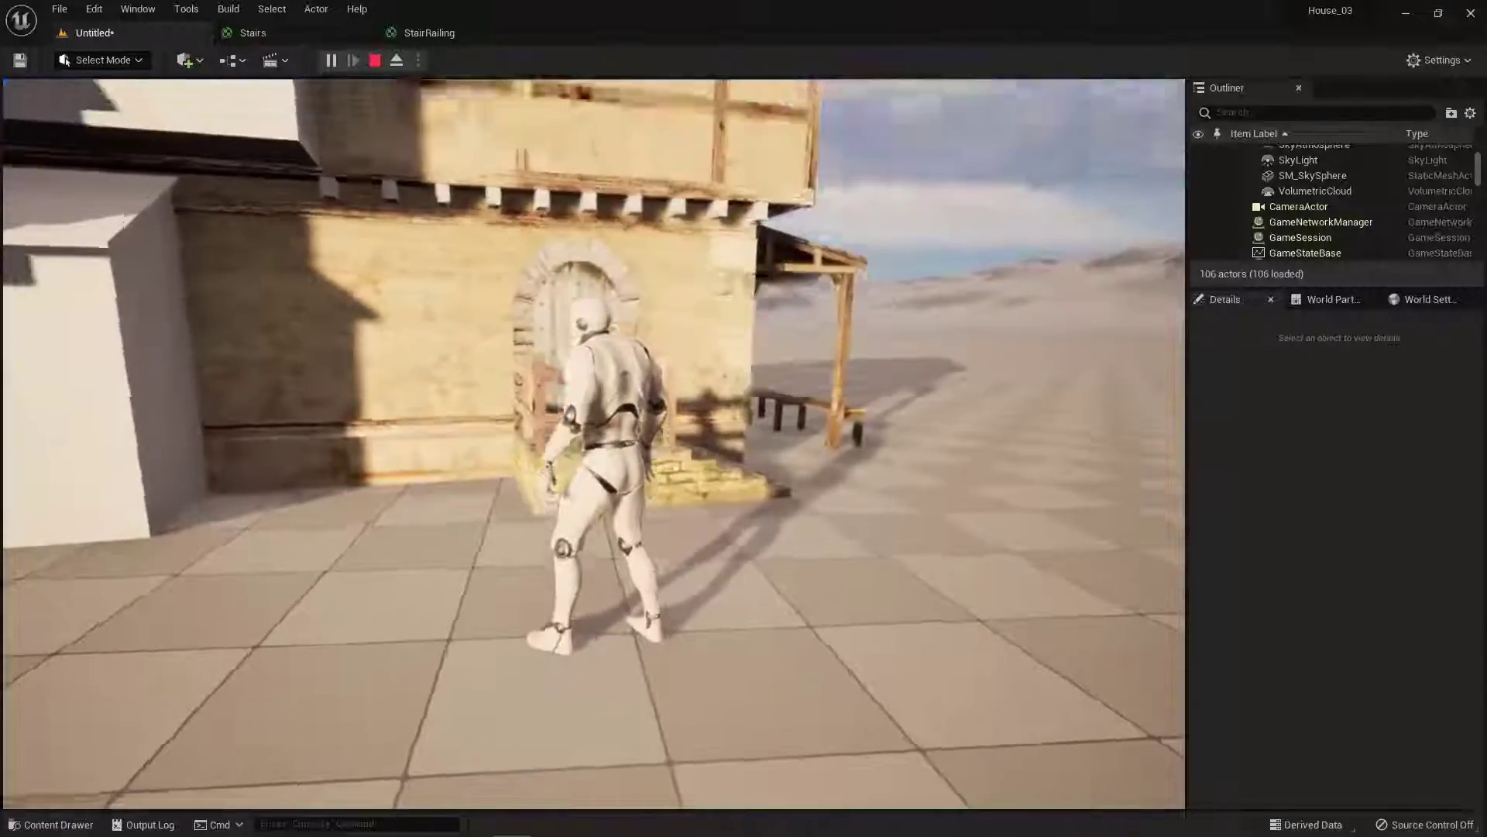
pyautogui.press('w')
pyautogui.press('w')
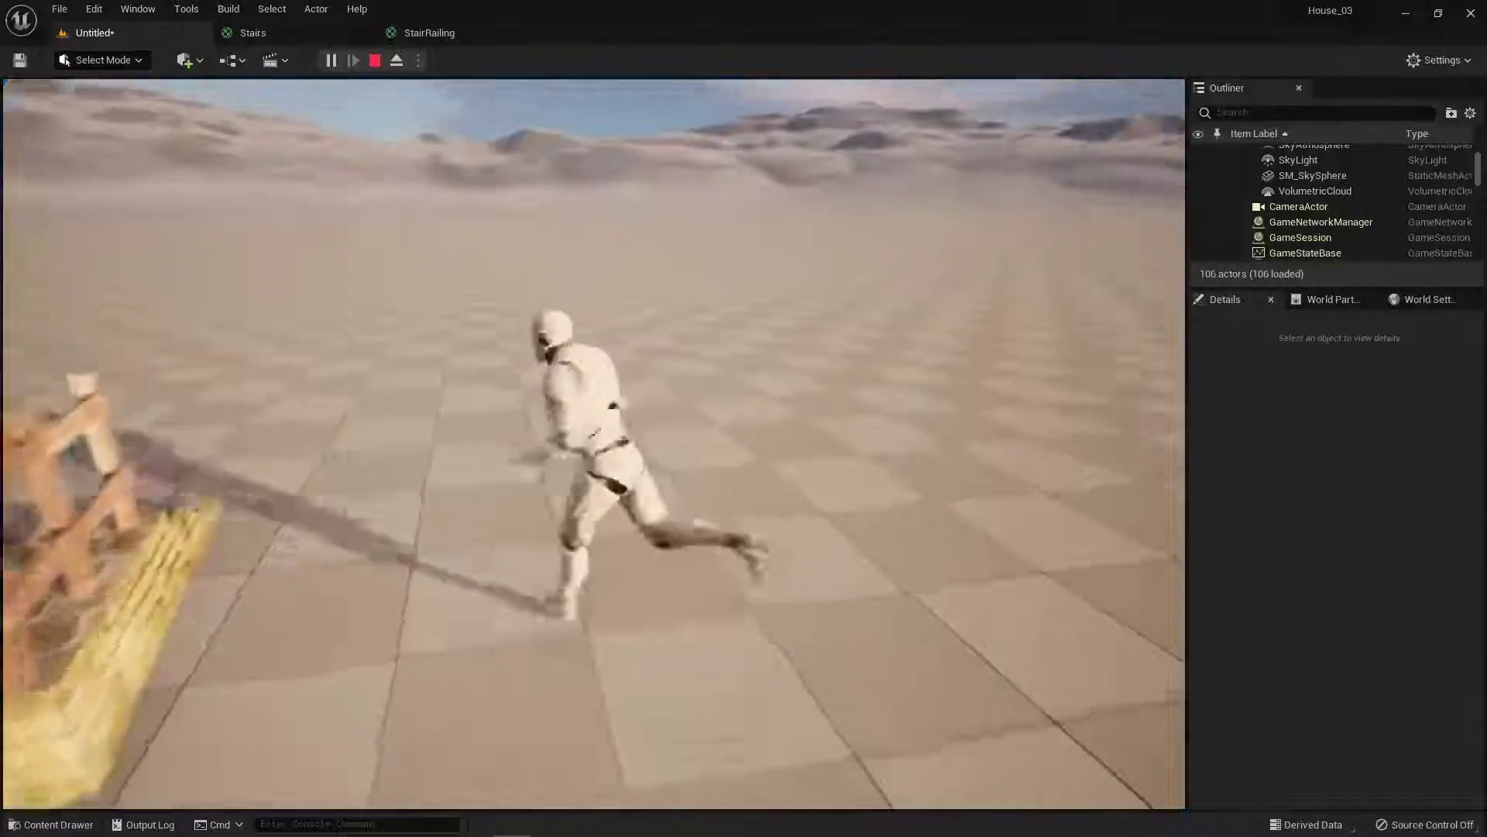
pyautogui.press('w')
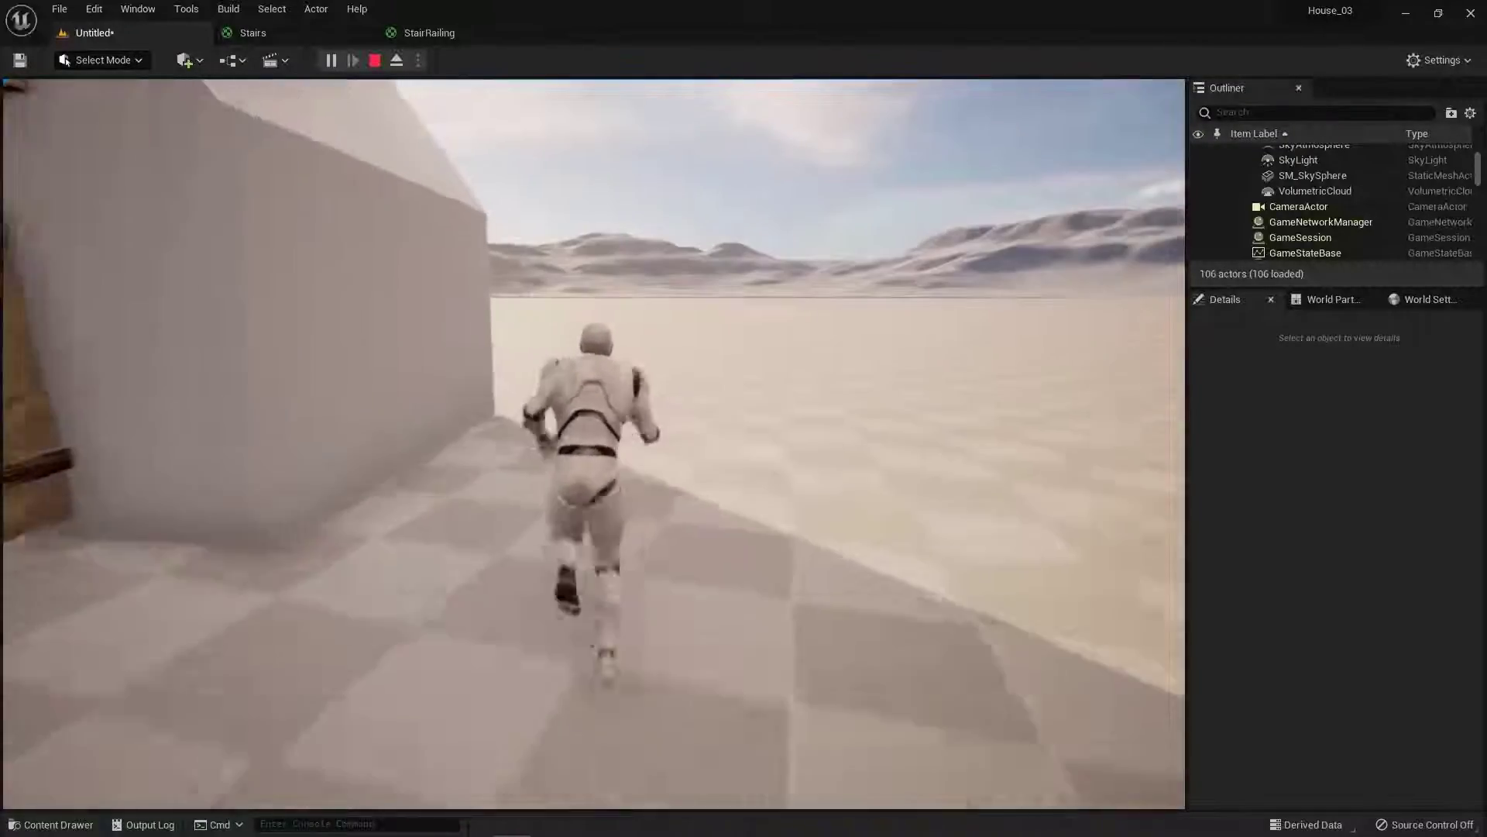
pyautogui.press('w')
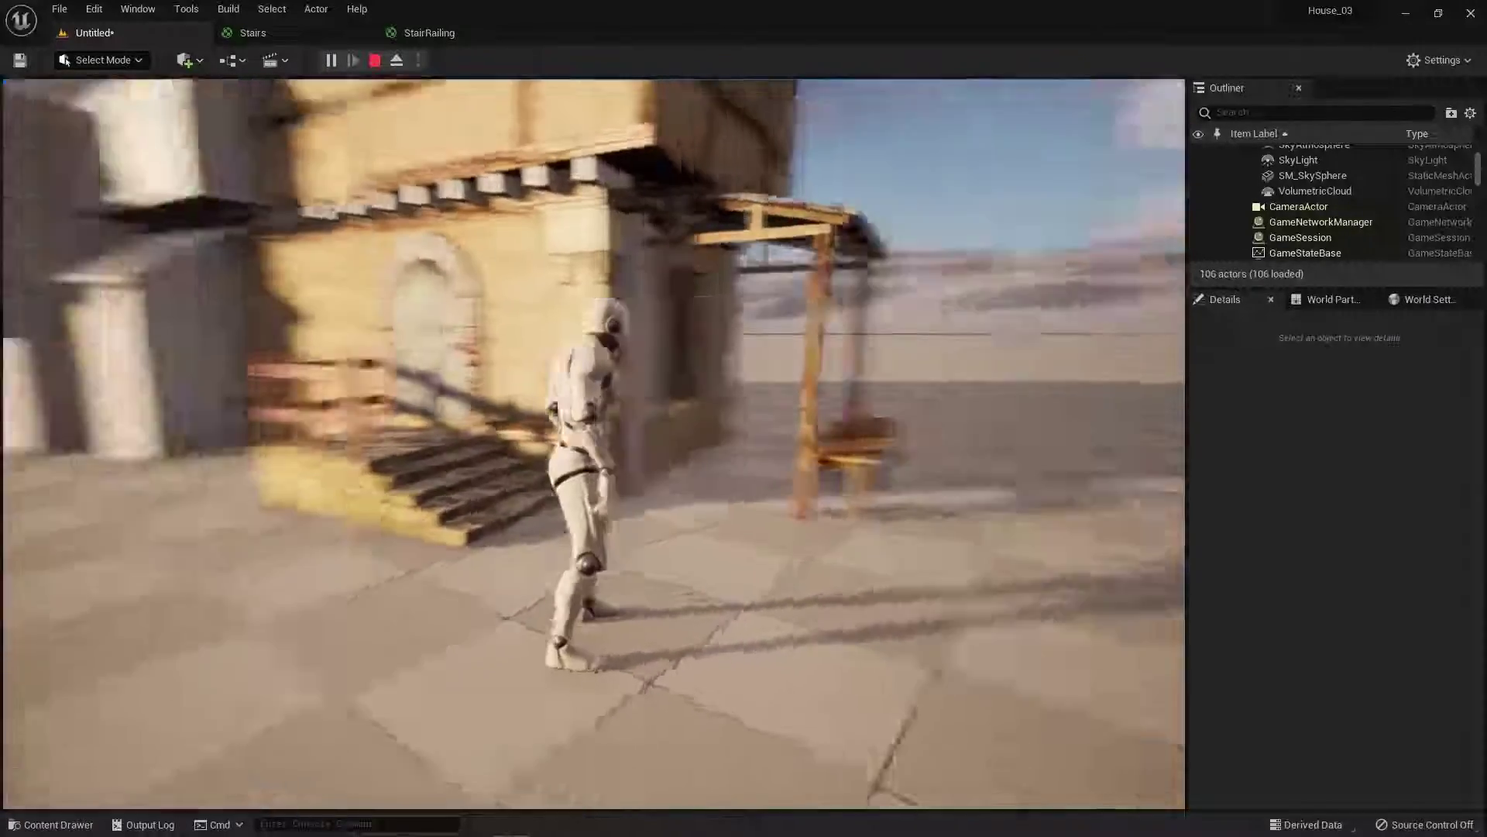
pyautogui.press('w')
pyautogui.press('w')
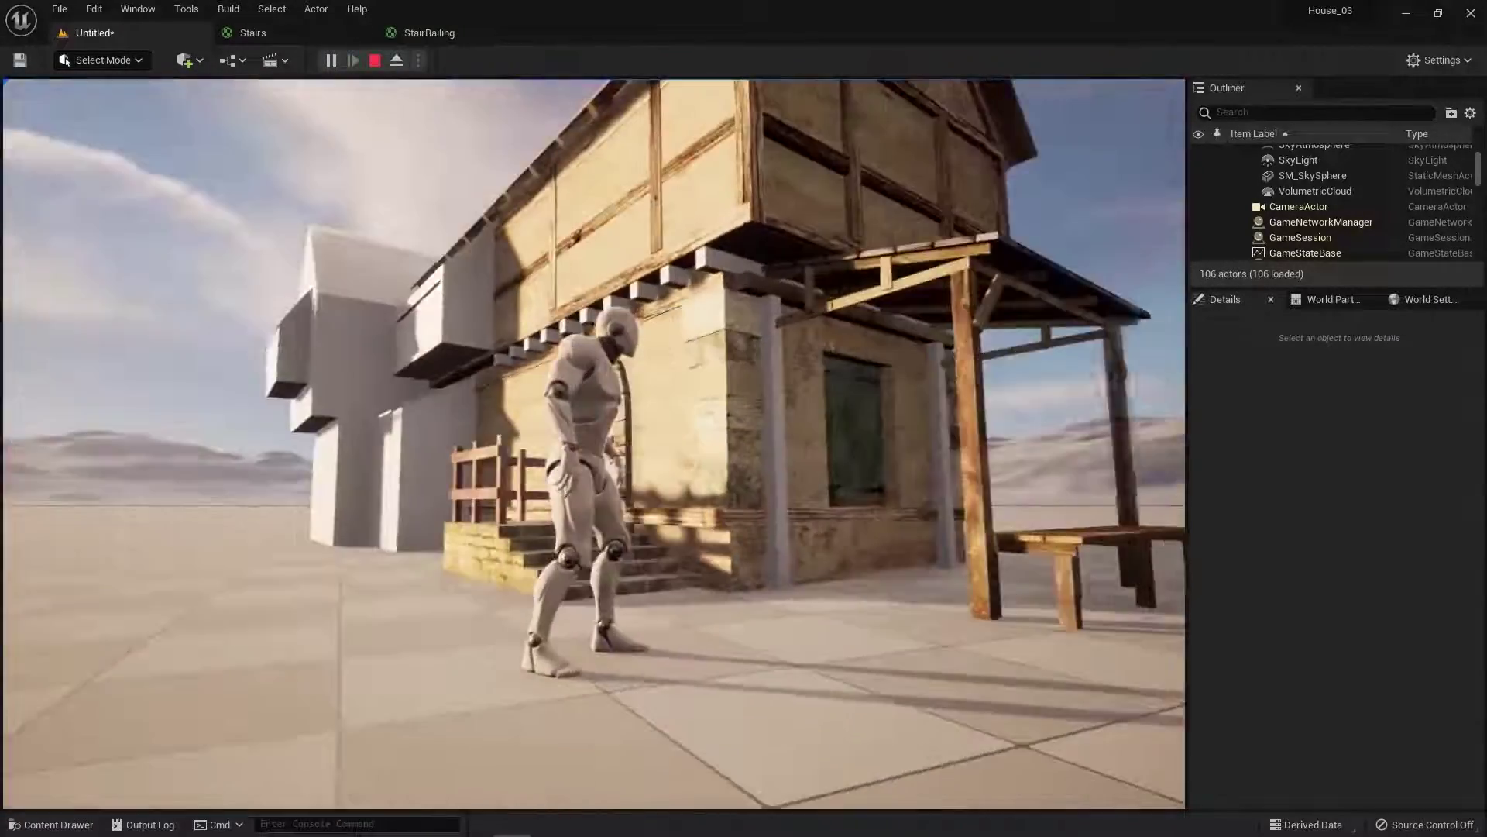